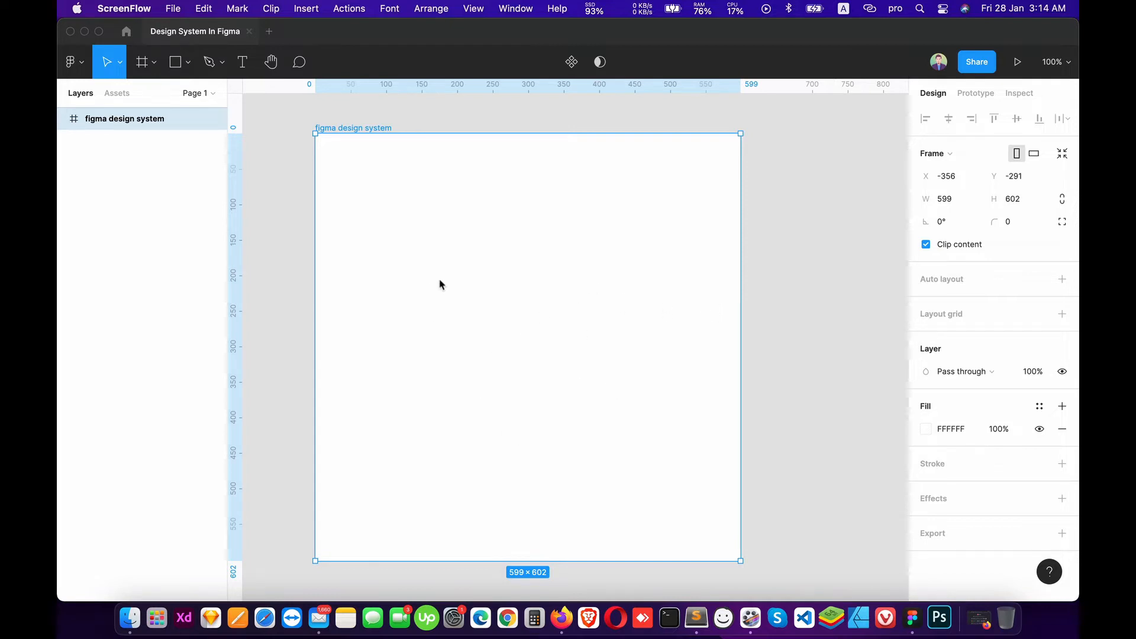
left_click(830, 332)
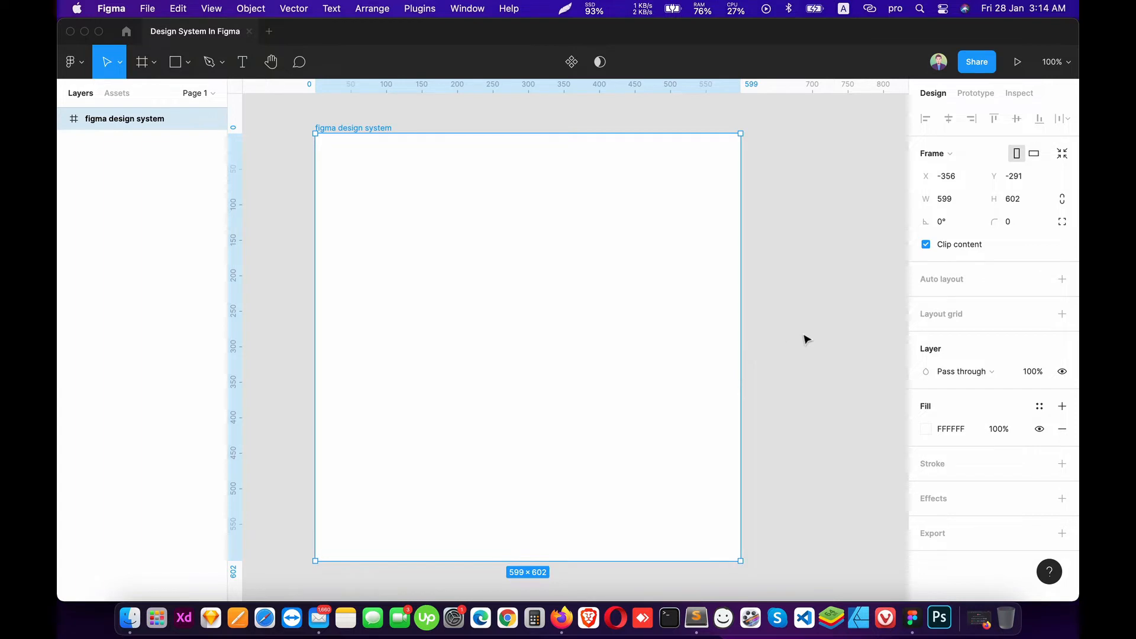
left_click(758, 350)
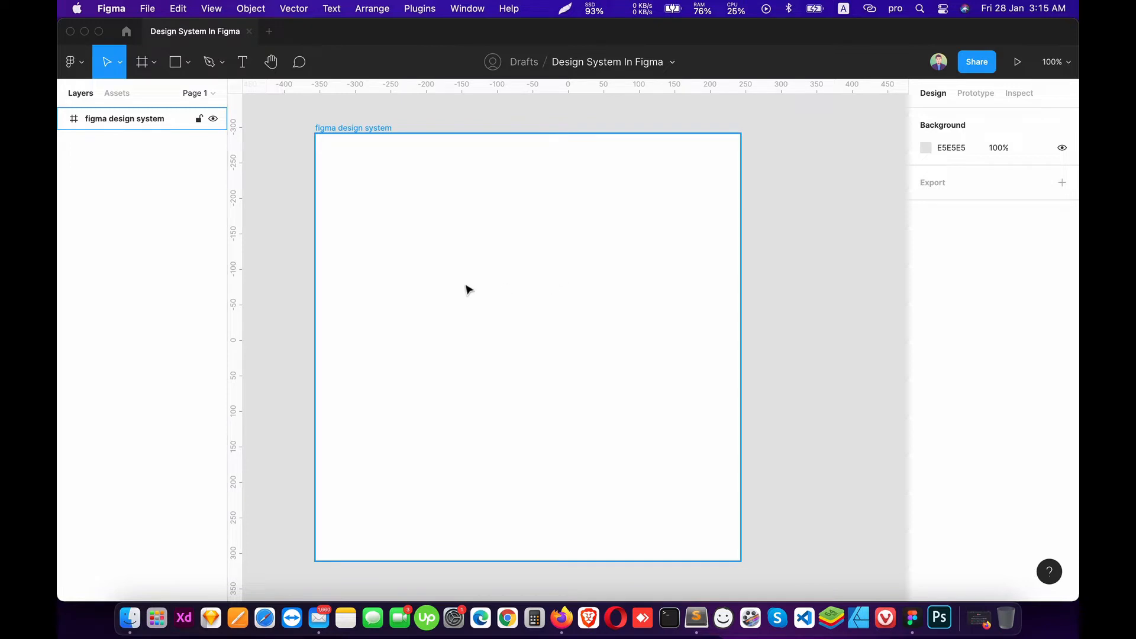
key("space")
mouse_move(470, 258)
left_mouse_down()
mouse_move(441, 253)
mouse_move(457, 259)
left_mouse_up()
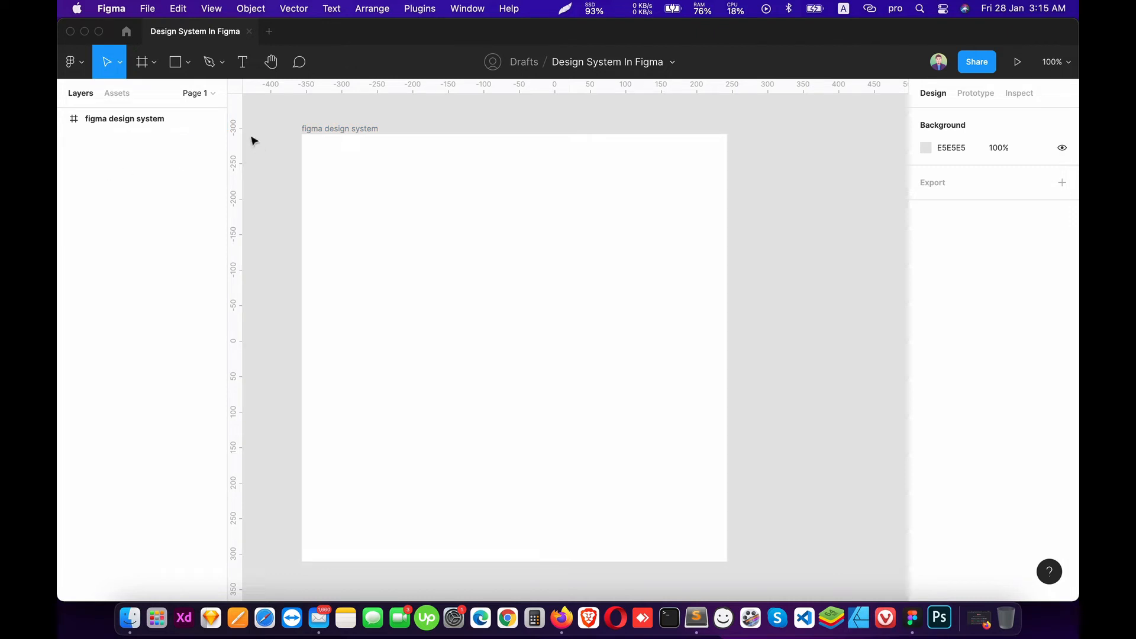
left_click(187, 61)
left_click(169, 97)
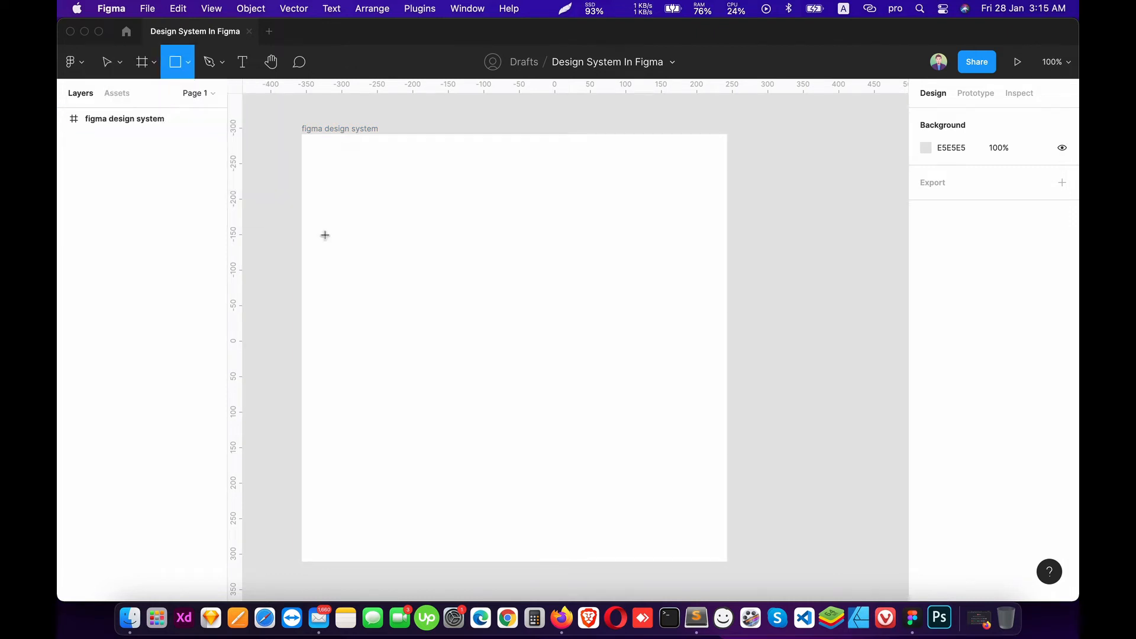
left_click(188, 63)
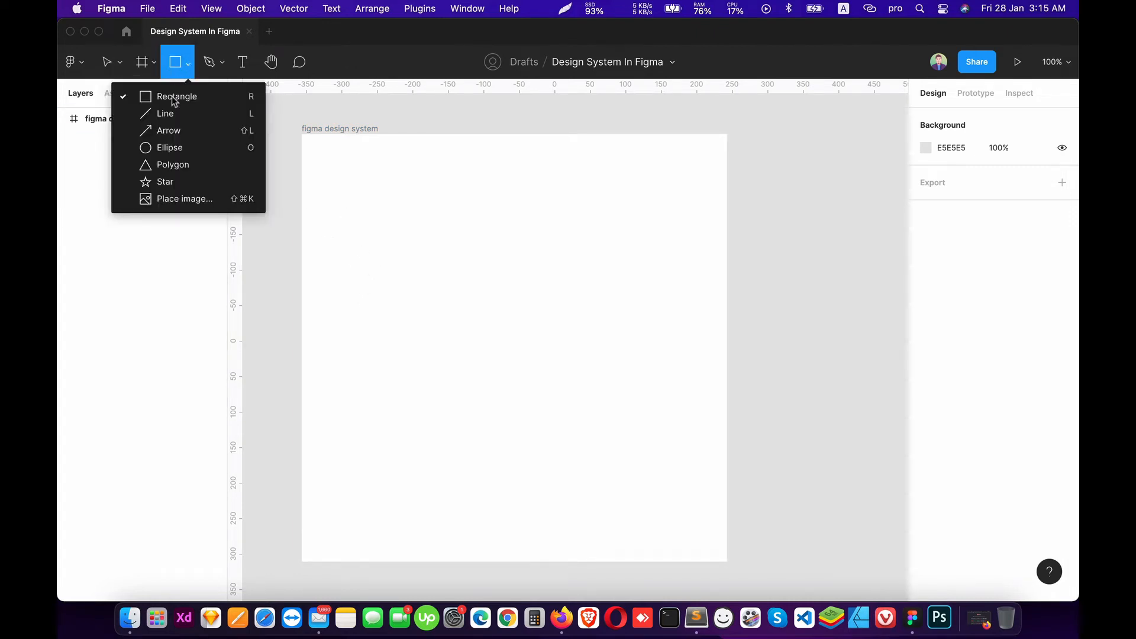
left_click(168, 94)
Add a text layer reading "Button" in the design system frame and place it at about X 172, Y 122
left_click(250, 65)
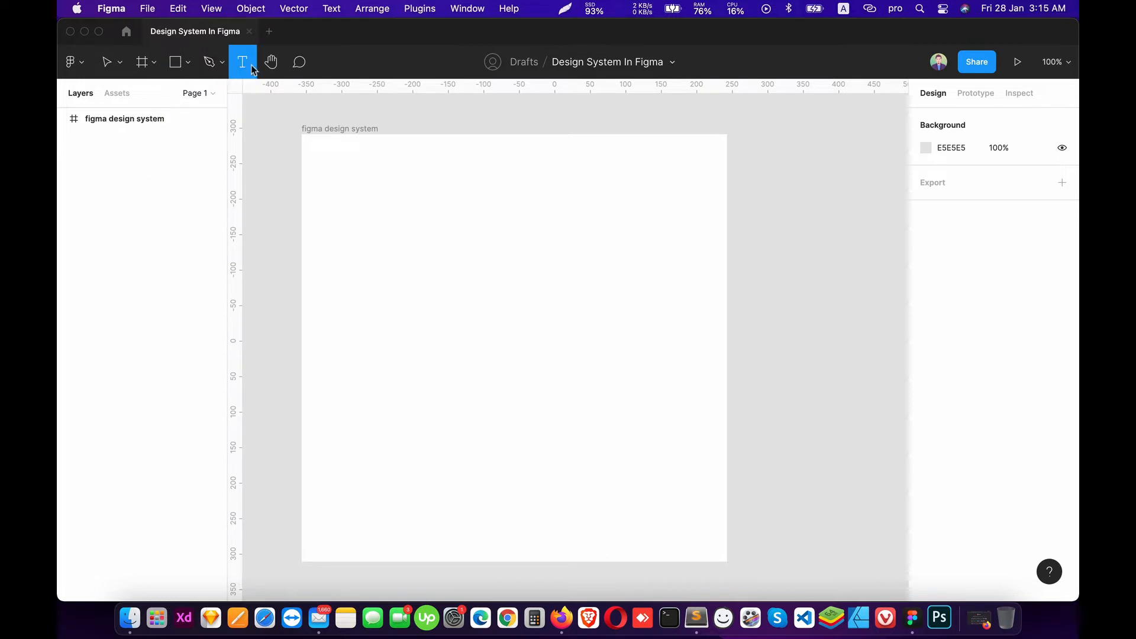
left_click(409, 244)
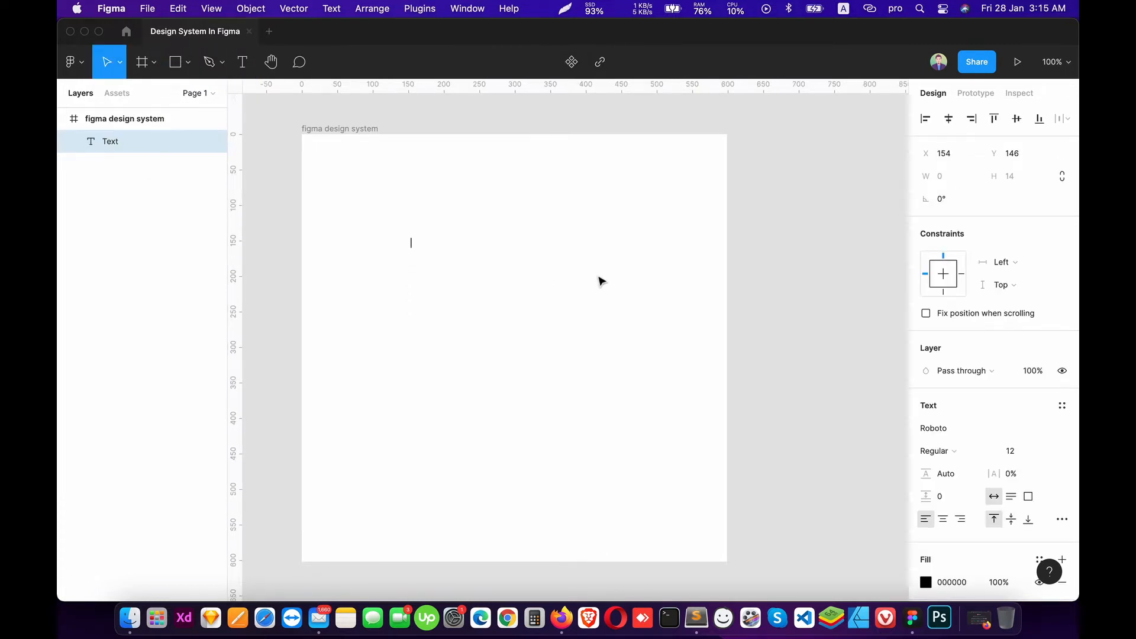
type("Button")
key("Escape")
left_click_drag(422, 243, 435, 226)
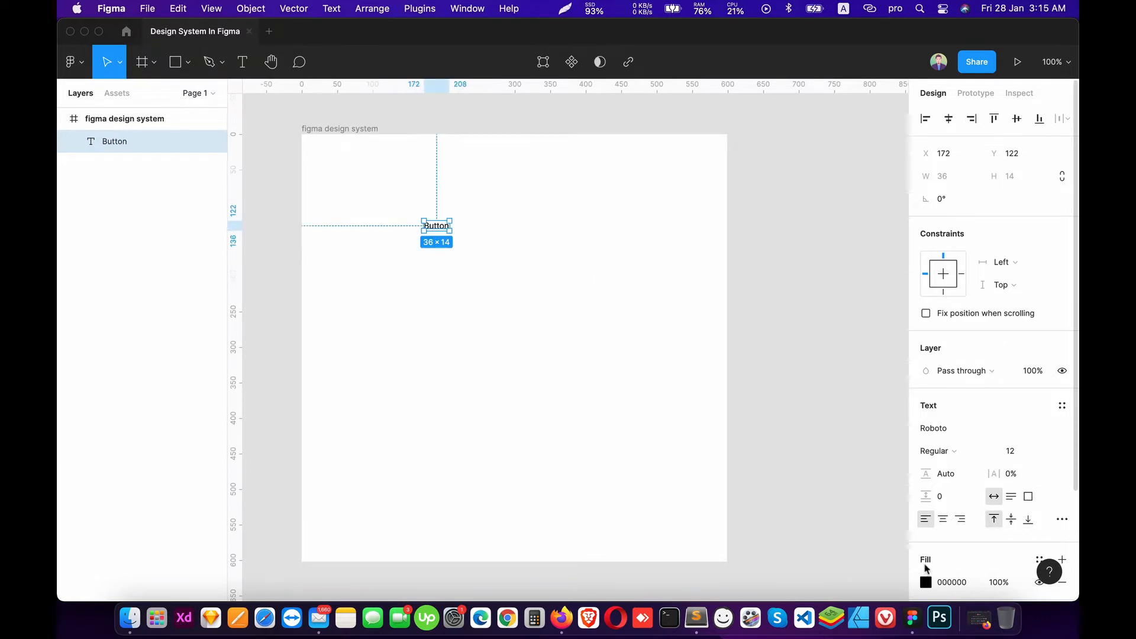
Set the Button text's weight to Medium and its font size to 15
left_click(1041, 451)
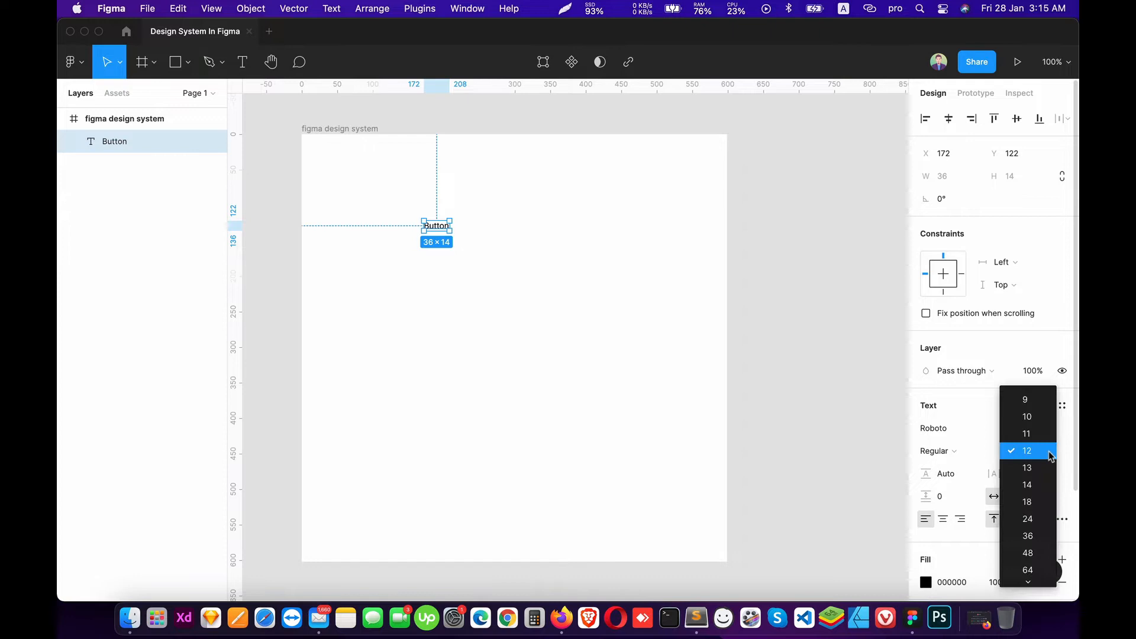
left_click(1020, 504)
left_click(954, 453)
left_click(958, 481)
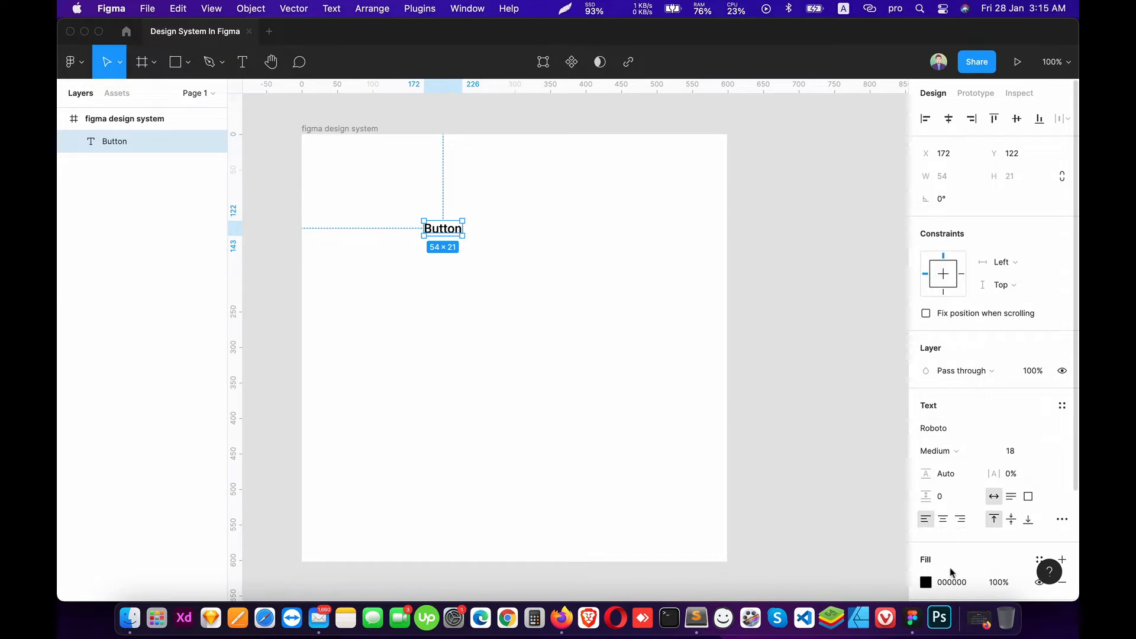
left_click(1010, 451)
type("15")
key("Return")
left_click(753, 388)
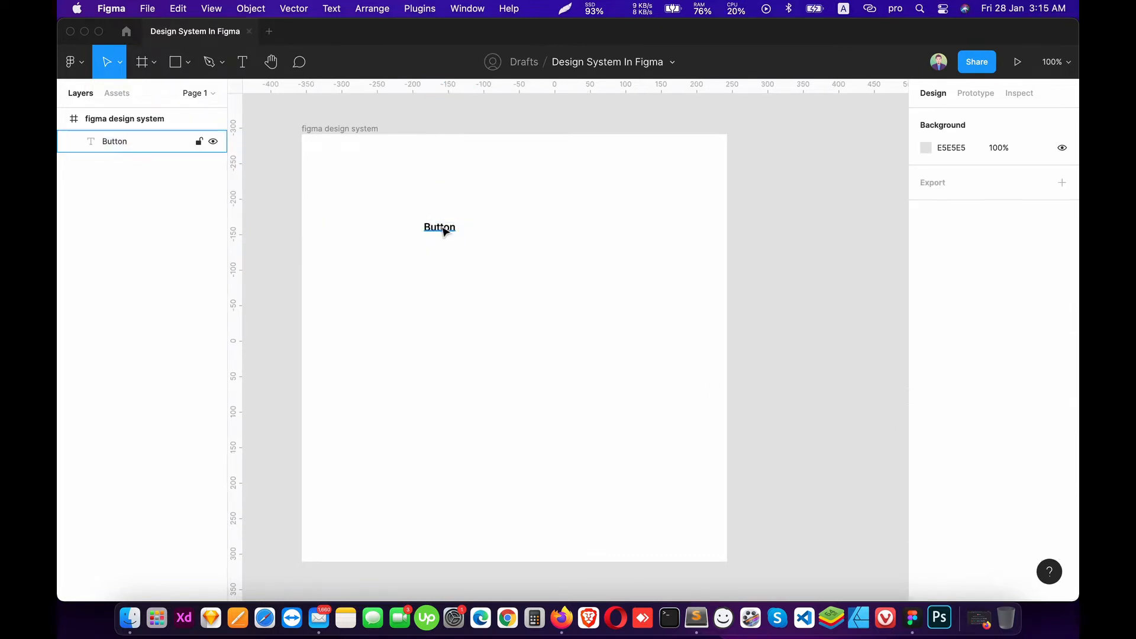
Move the Button text up to about X 160, Y 84 and wrap it in an auto layout frame
left_click_drag(444, 230, 436, 203)
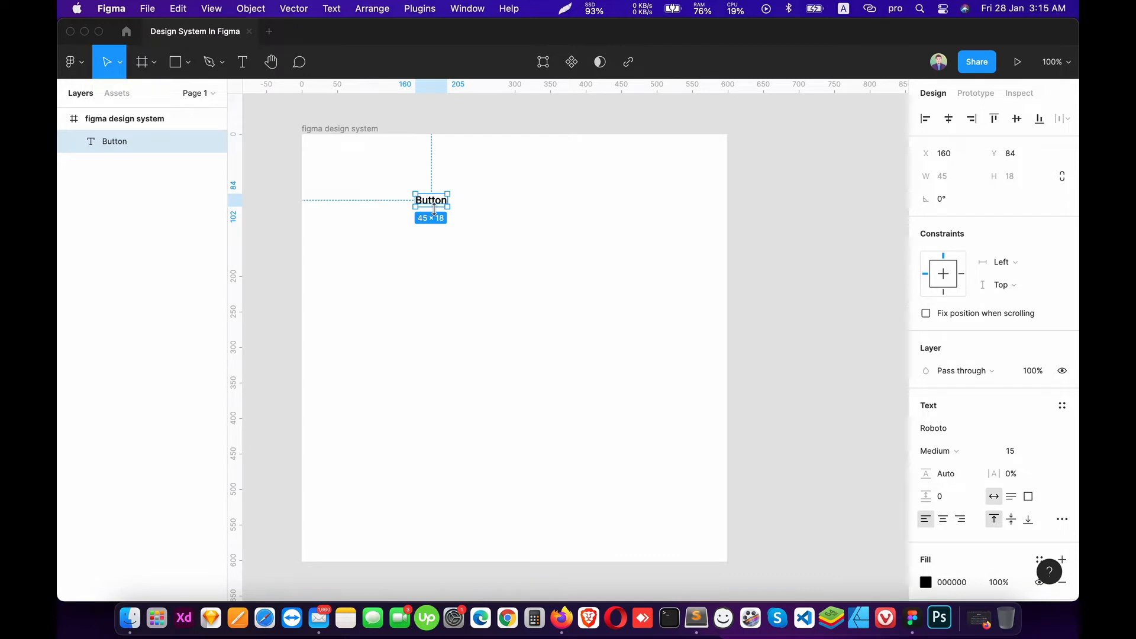
key("shift+a")
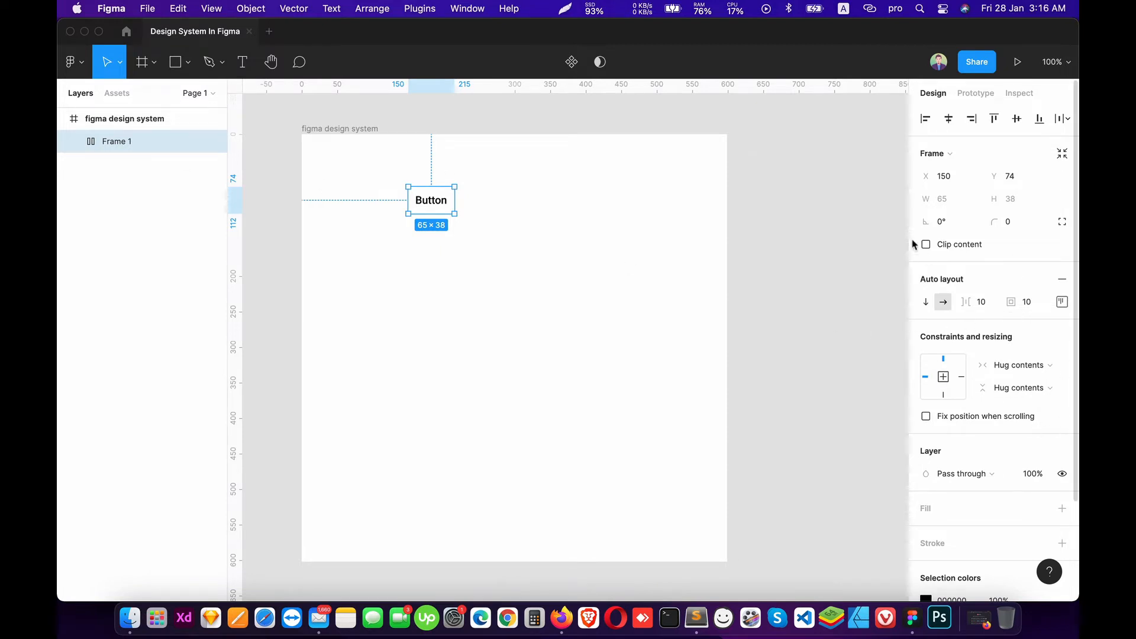
Add a solid blue fill, 4C48FF, to the auto layout frame around the Button text
scroll(926, 517, "down", 1)
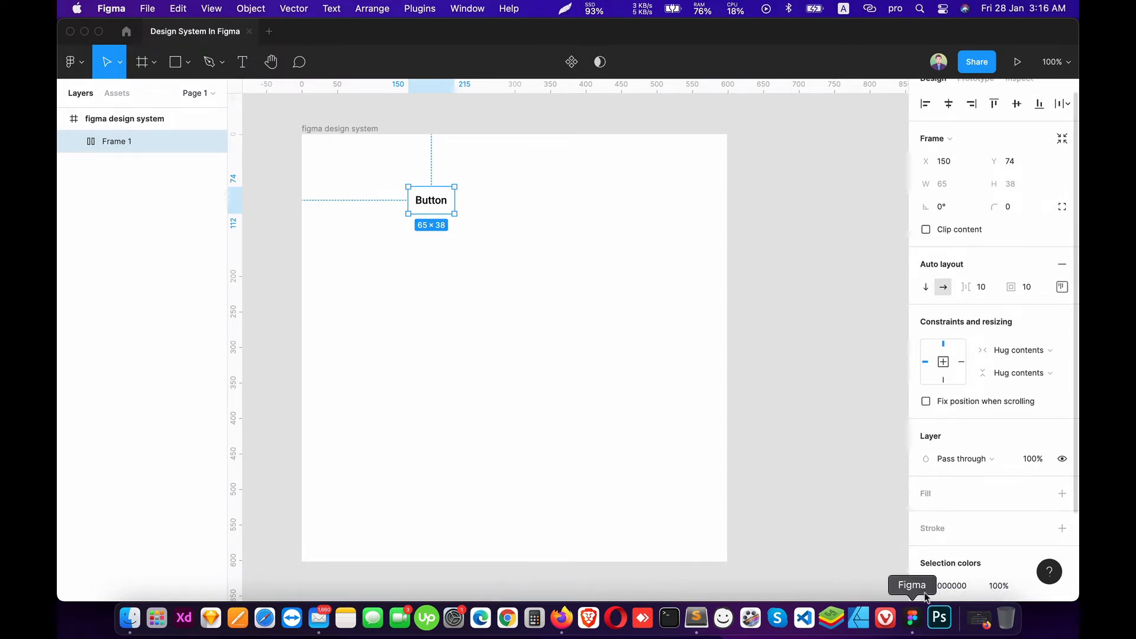
left_click(1062, 493)
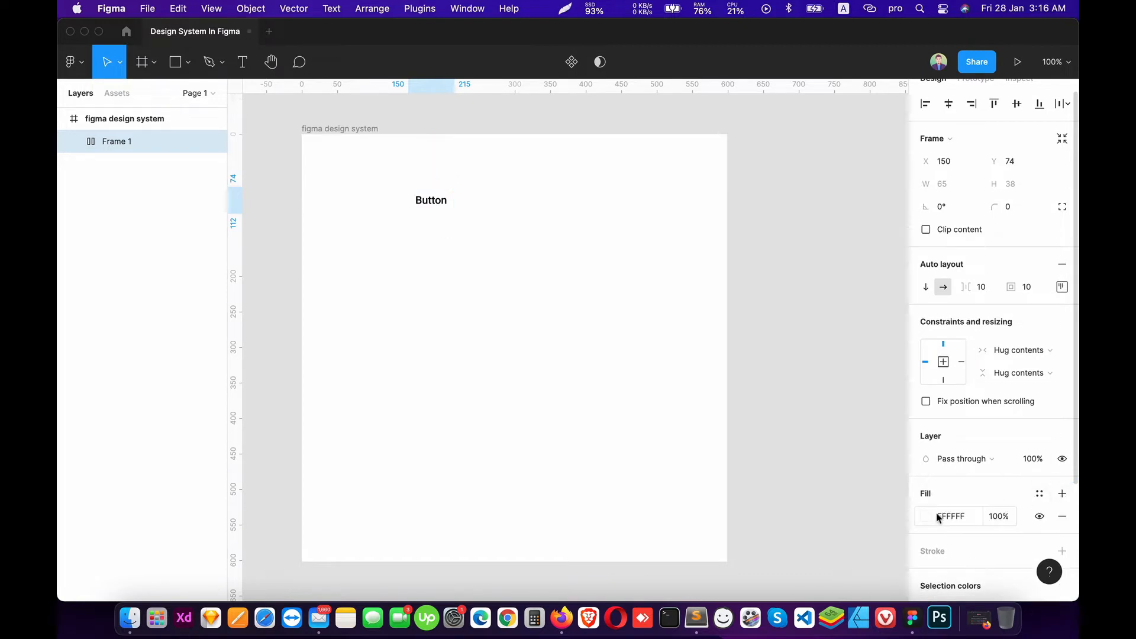
left_click(926, 515)
left_click(857, 433)
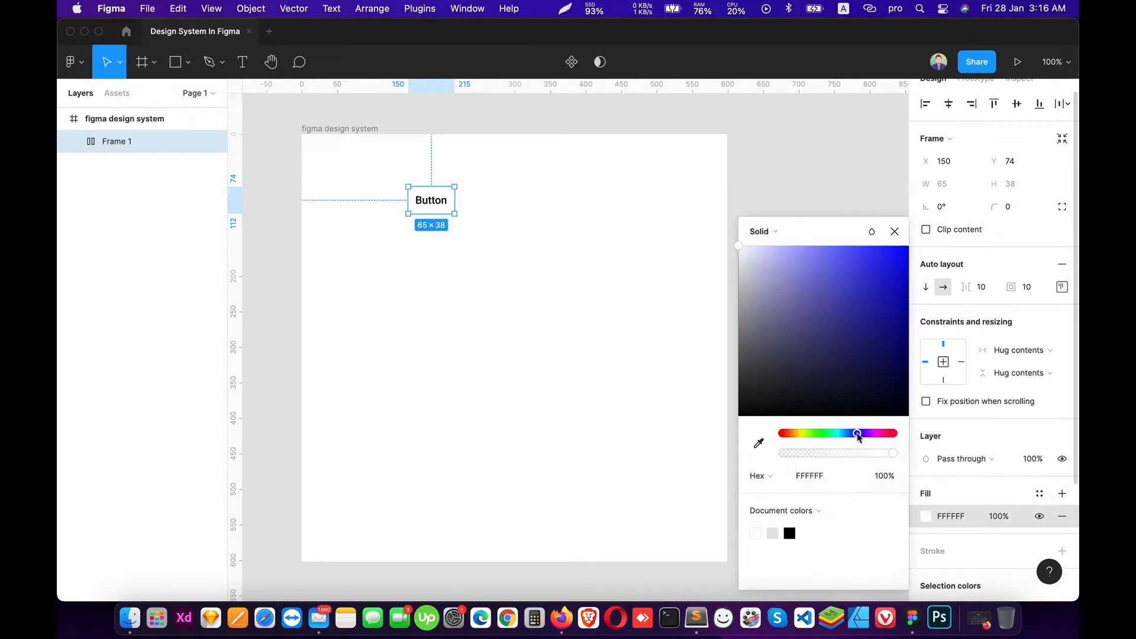
left_click_drag(881, 309, 861, 249)
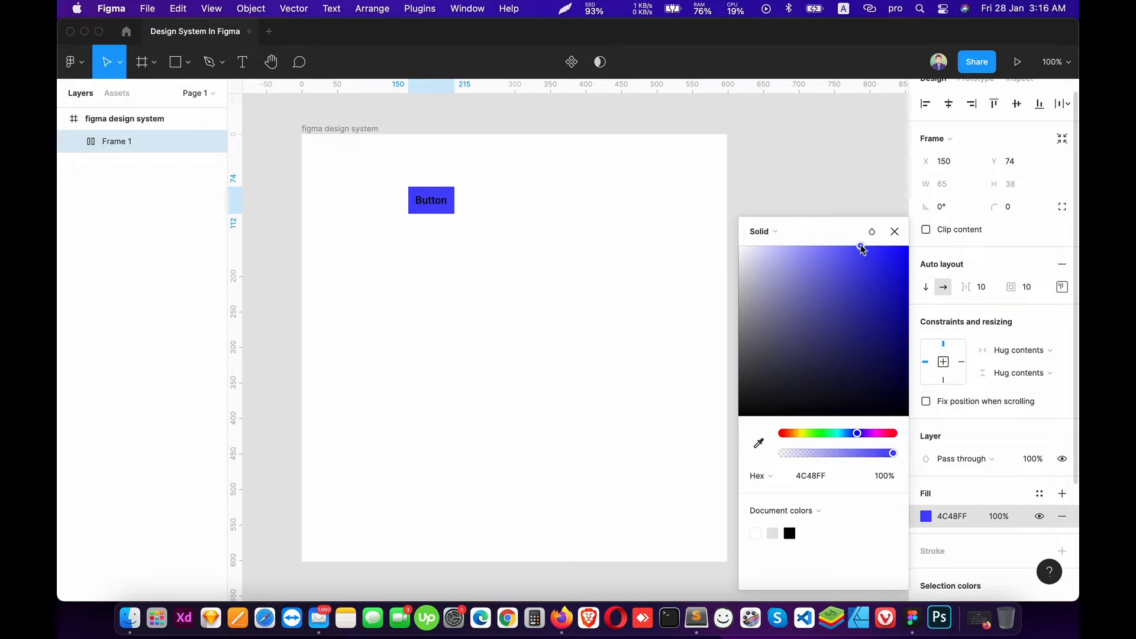
Change the fill of the Button text inside the blue frame to white
left_click(73, 141)
left_click(98, 160)
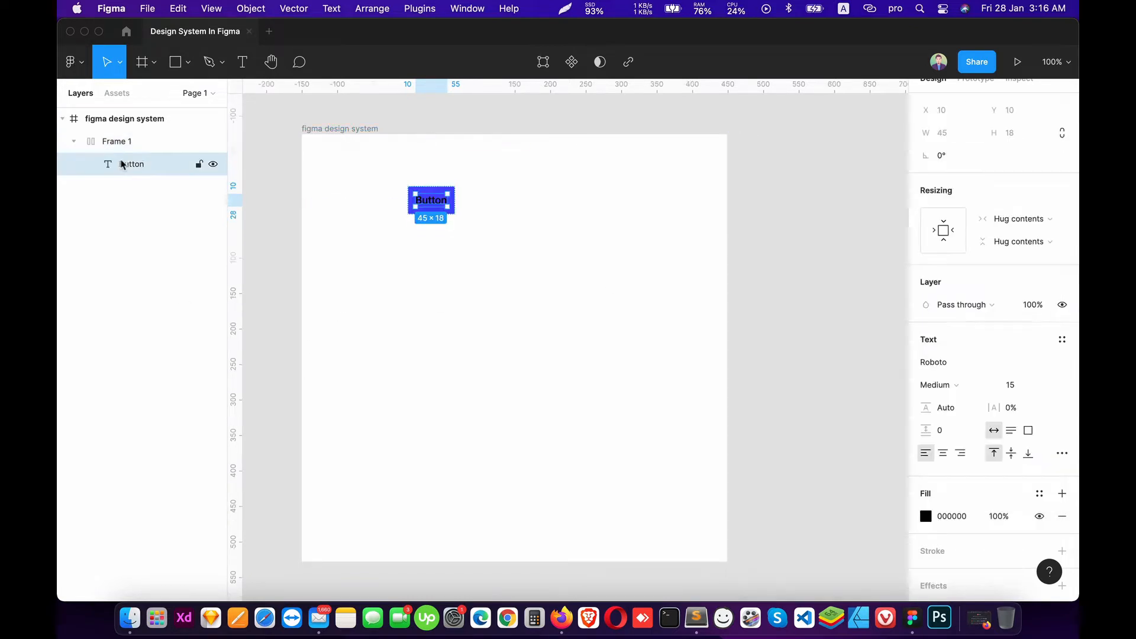
left_click(925, 516)
left_click_drag(788, 348, 712, 220)
left_click(532, 326)
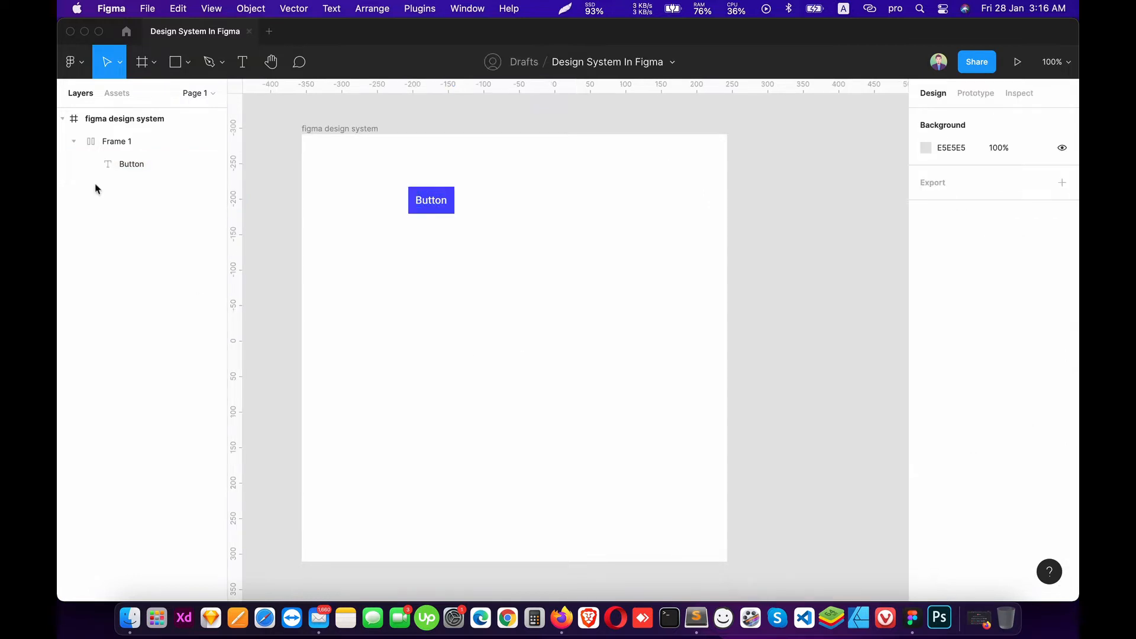
Try a uniform auto layout padding of 30 and a smaller one of 20 on the button frame
left_click(118, 142)
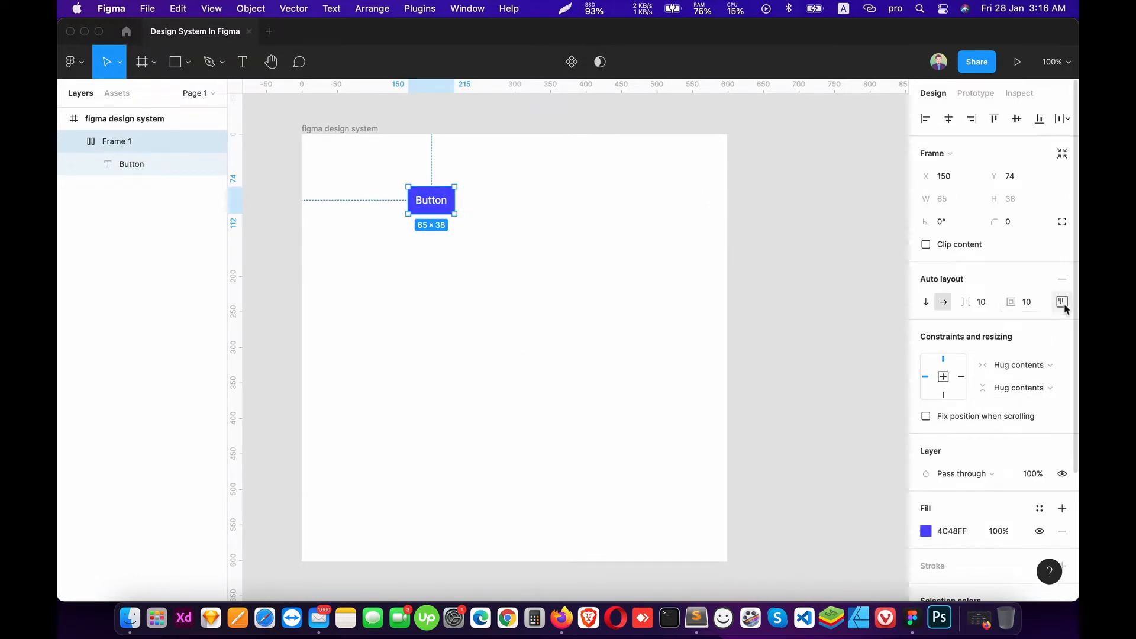
left_click(1037, 305)
type("30")
key("Return")
left_click(1032, 304)
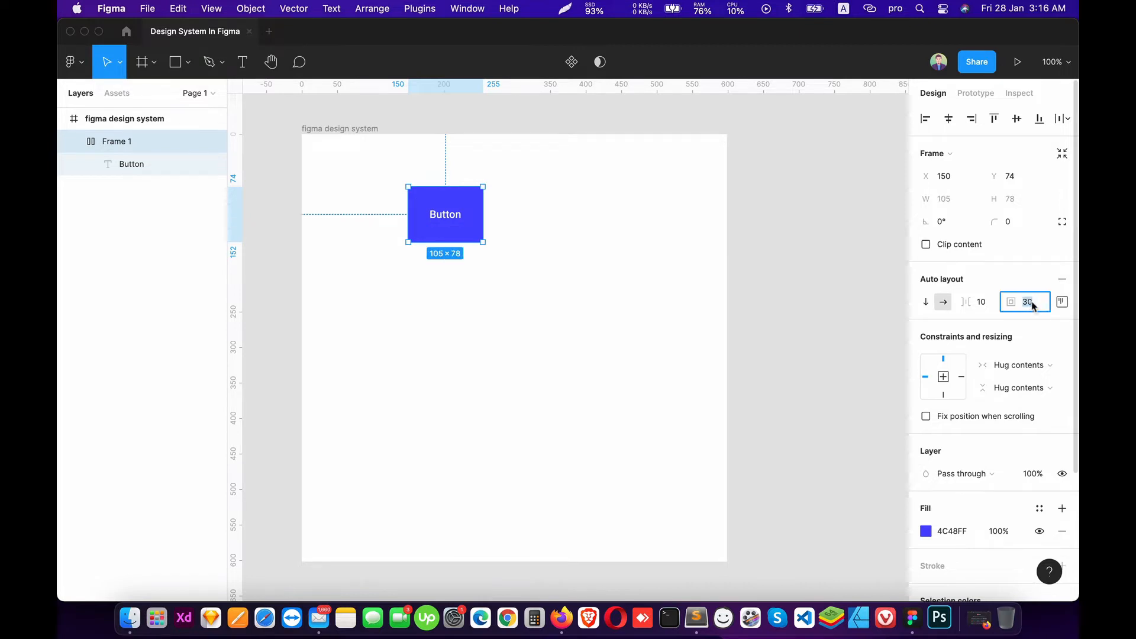
key("Return")
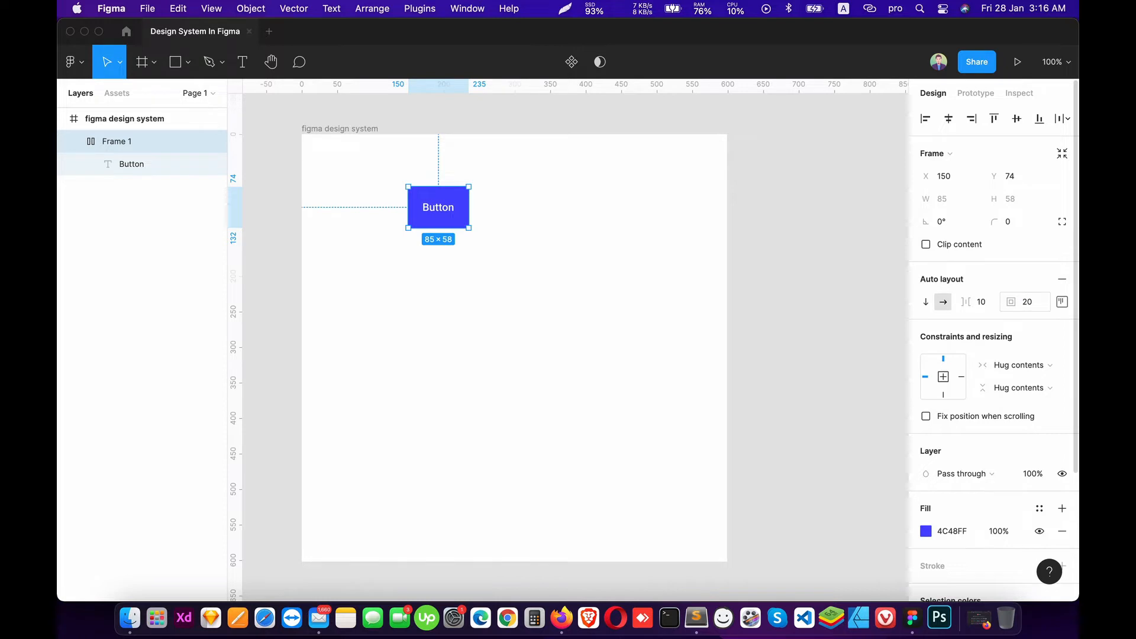
Set the button frame's auto layout padding to 15 on all sides
left_click(1029, 303)
type("15")
key("Return")
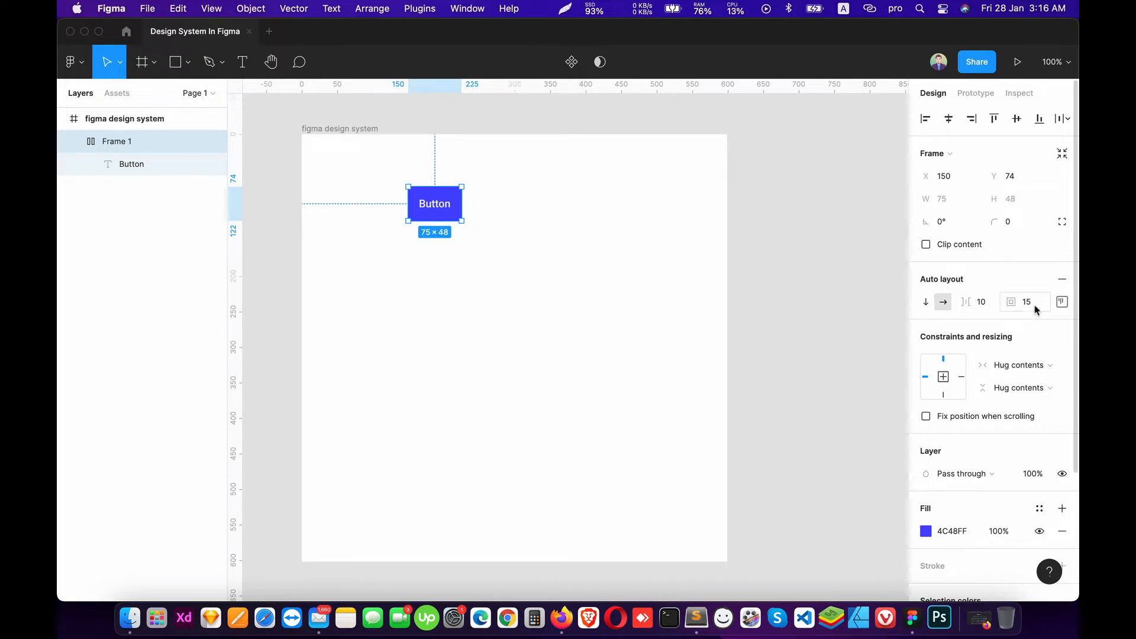
Set the button frame's left and right padding individually to 30
left_click(1062, 303)
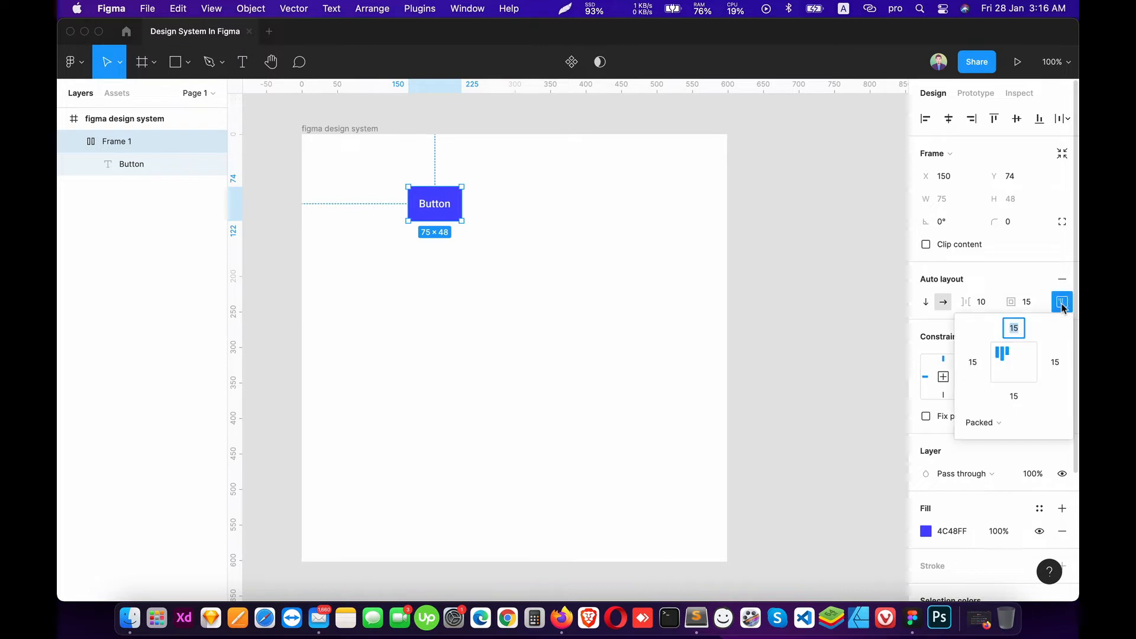
left_click(973, 362)
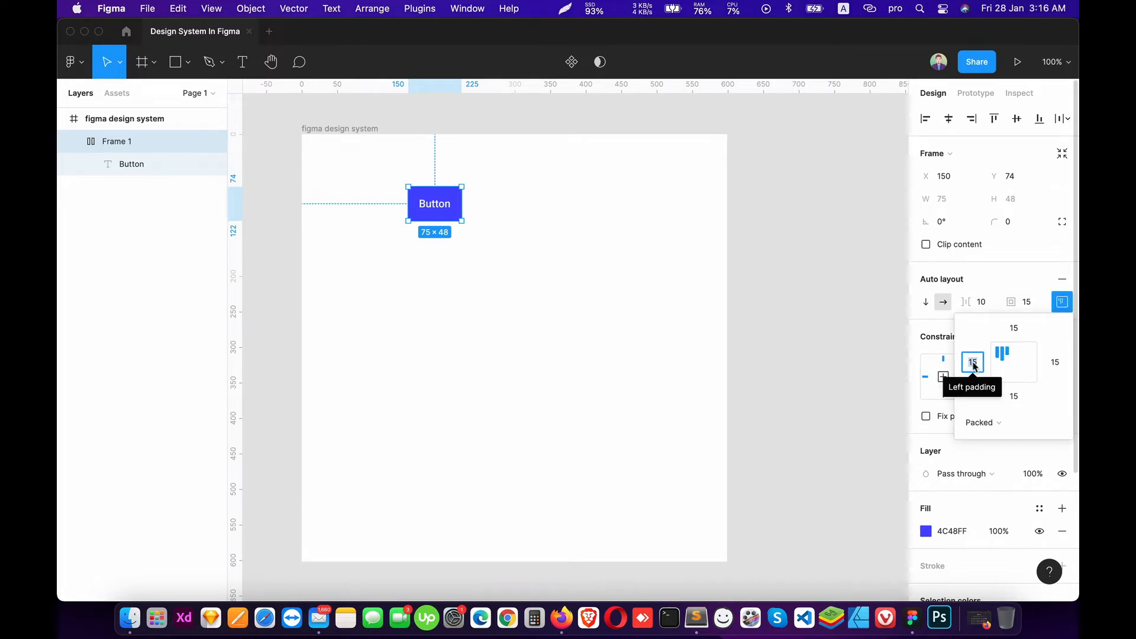
type("30")
key("Tab")
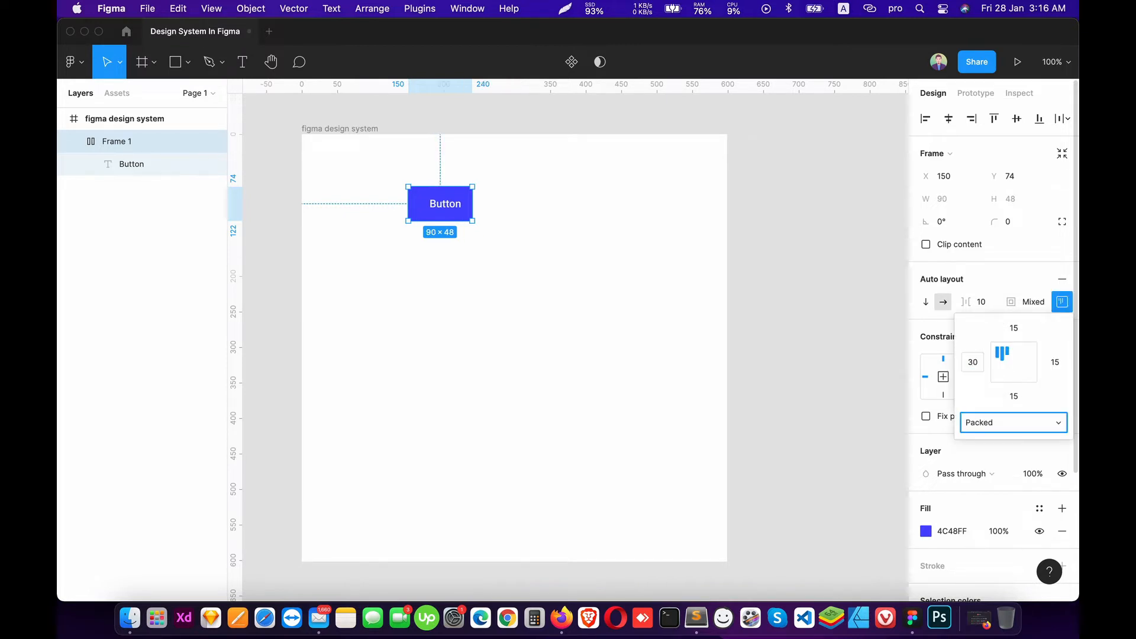
left_click(978, 370)
key("super+c")
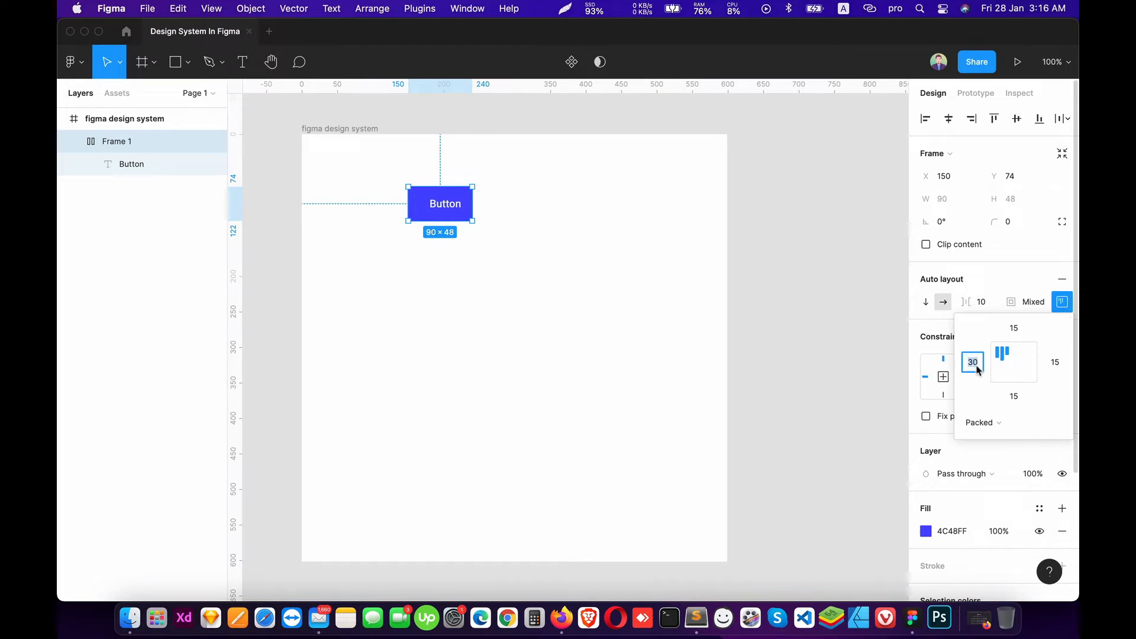
left_click(1056, 363)
key("super+v")
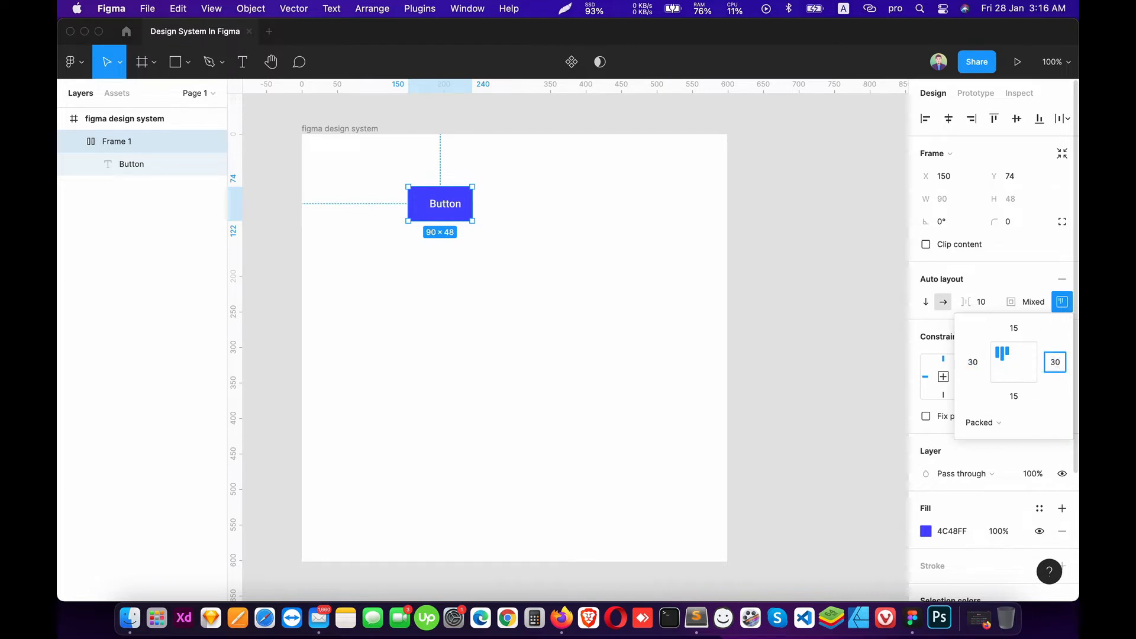
key("Return")
Round the button frame's corners with a radius of 50
left_click(1027, 225)
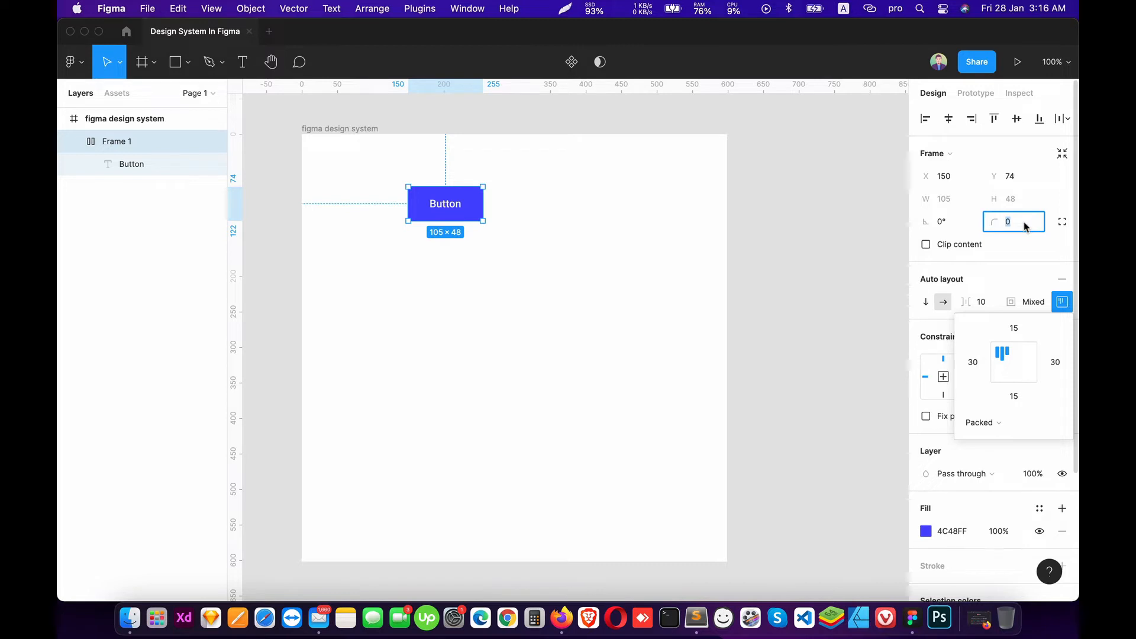
type("50")
key("Return")
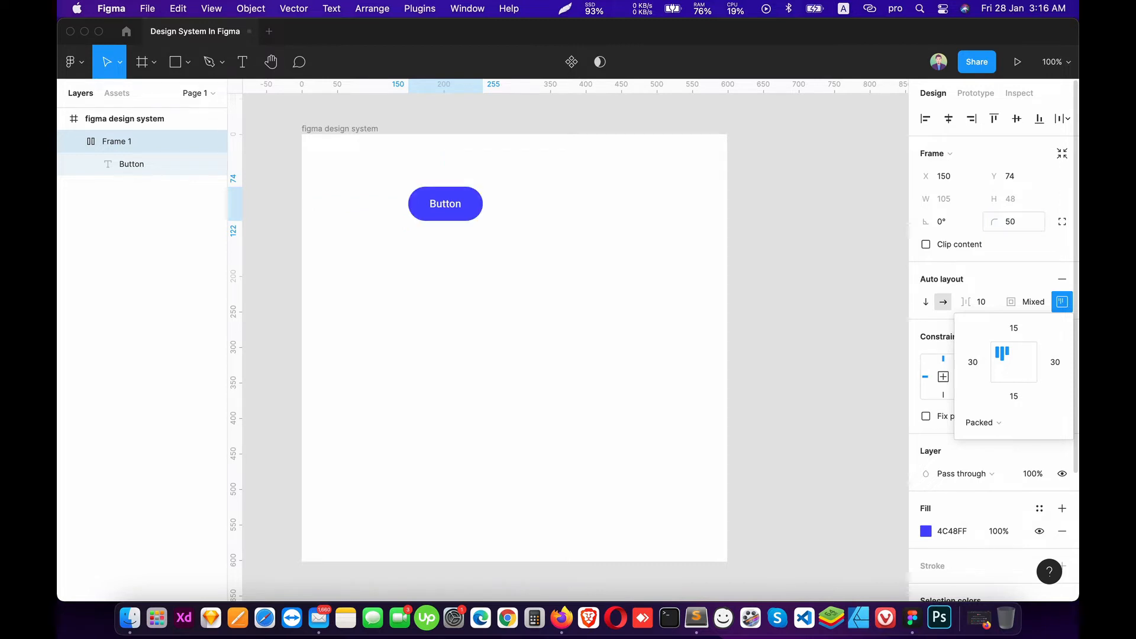
Try a left padding of 60 on the button frame
left_click(983, 366)
type("60")
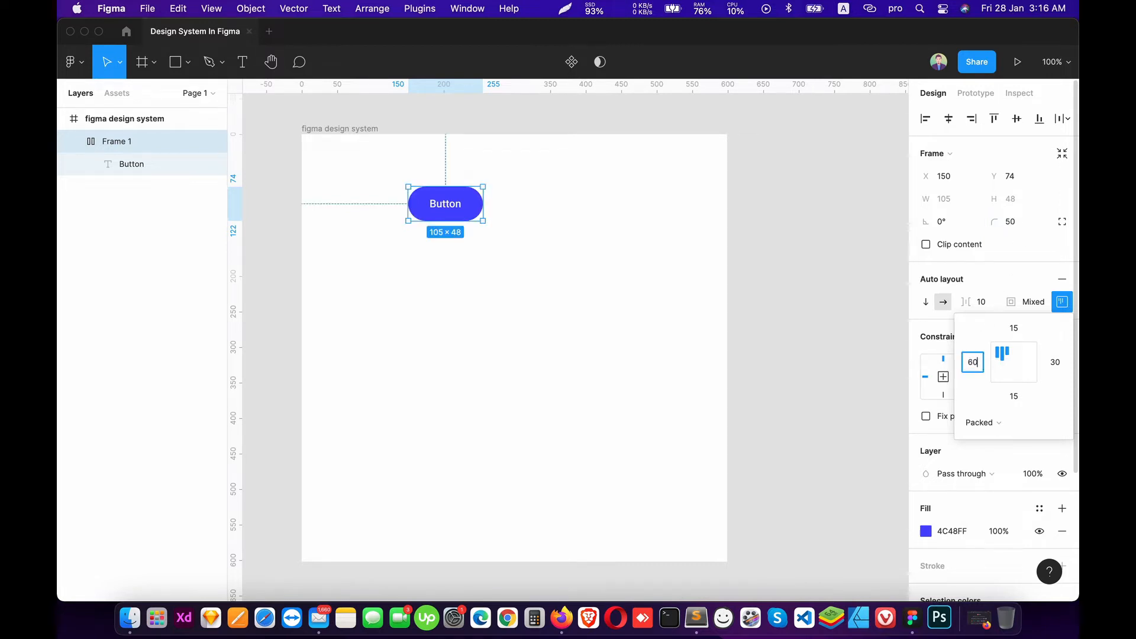
key("Return")
Set the button frame's left and right padding to 40 and move the button to about X 74, Y 37
left_click(973, 363)
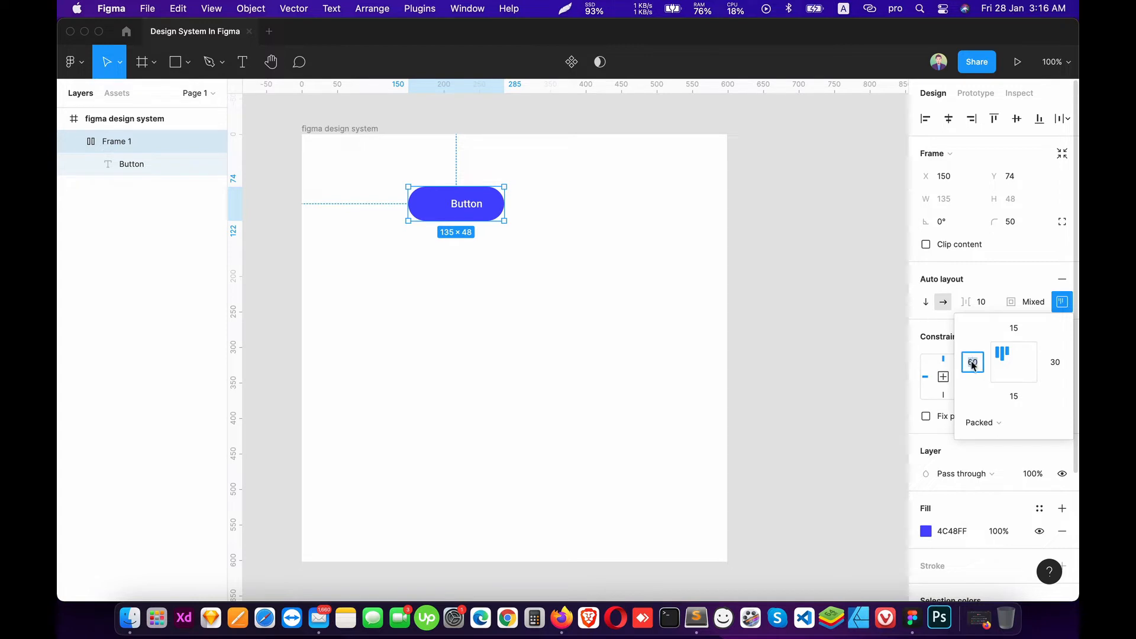
type("40")
left_click(1059, 364)
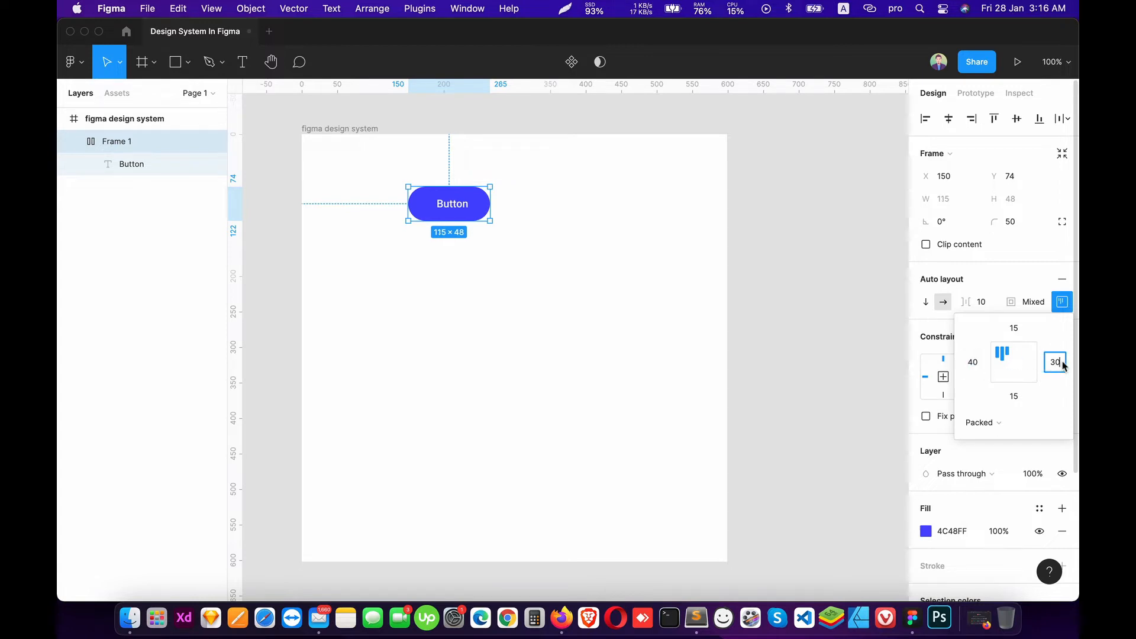
type("40")
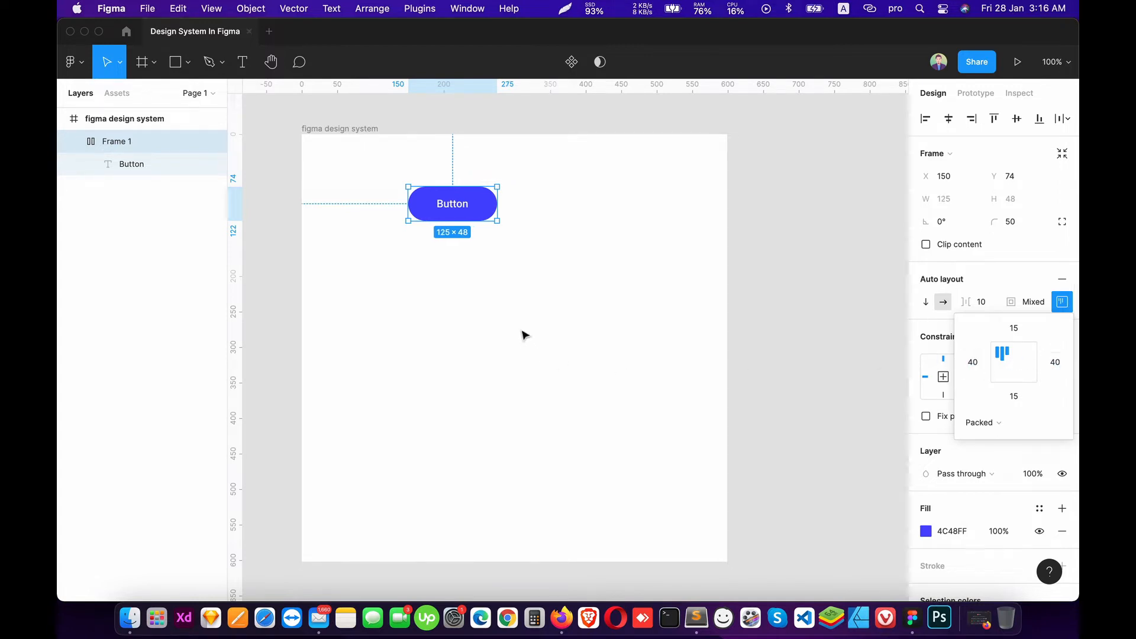
left_click(523, 332)
left_click_drag(465, 215, 412, 188)
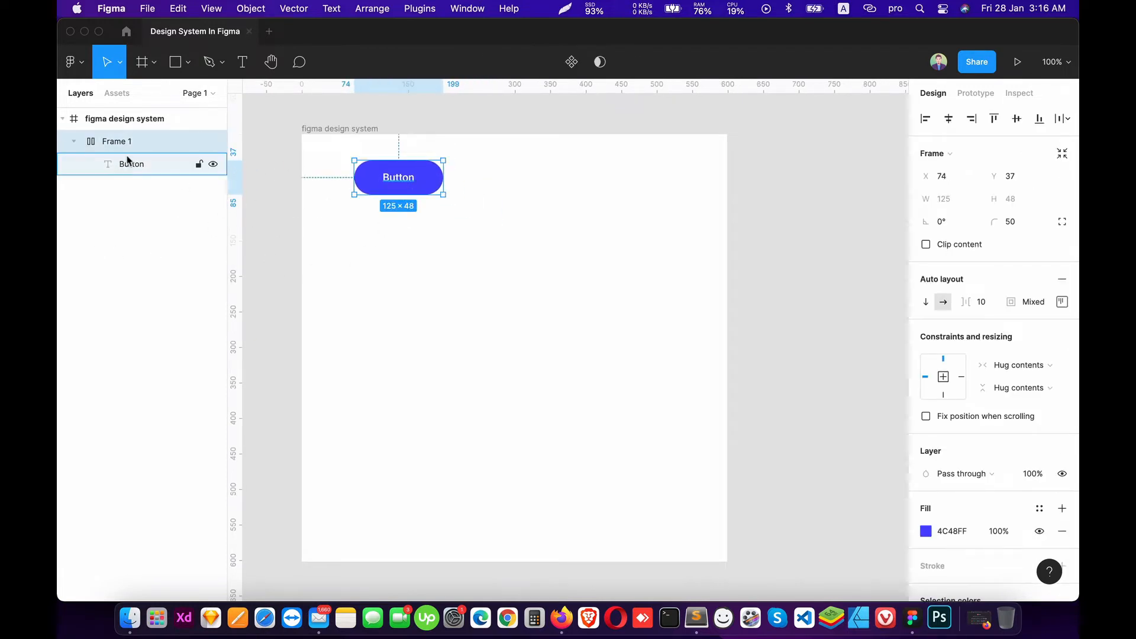
Rename the button's auto layout frame layer as "button"
left_click(74, 143)
left_click(74, 143)
left_click(76, 142)
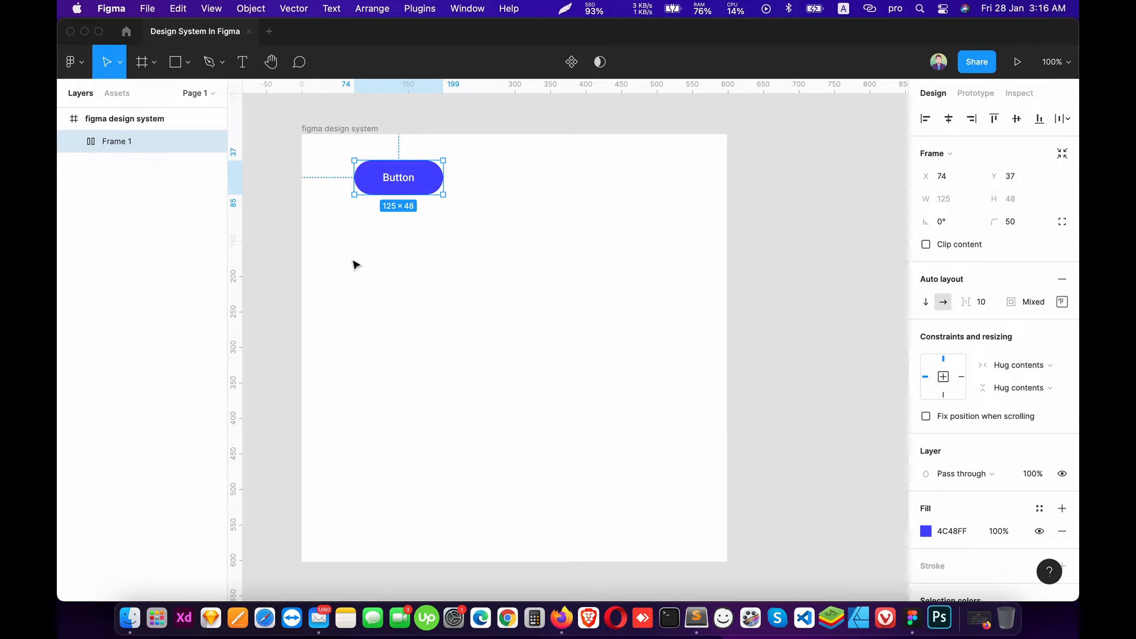
left_click(353, 261)
double_click(118, 142)
type("button")
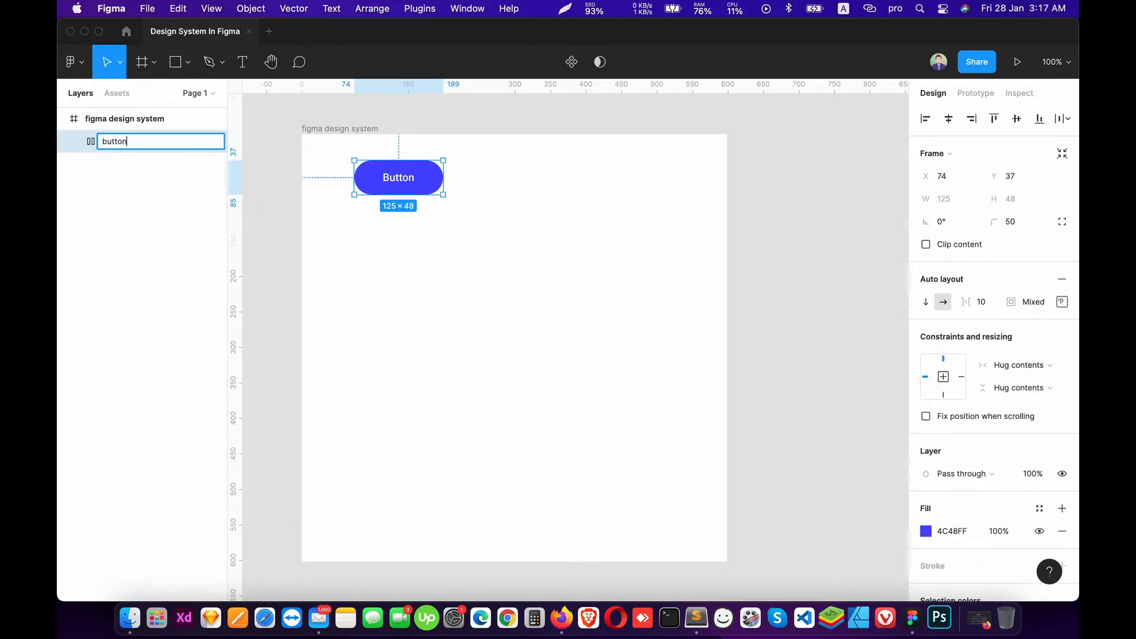
key("Return")
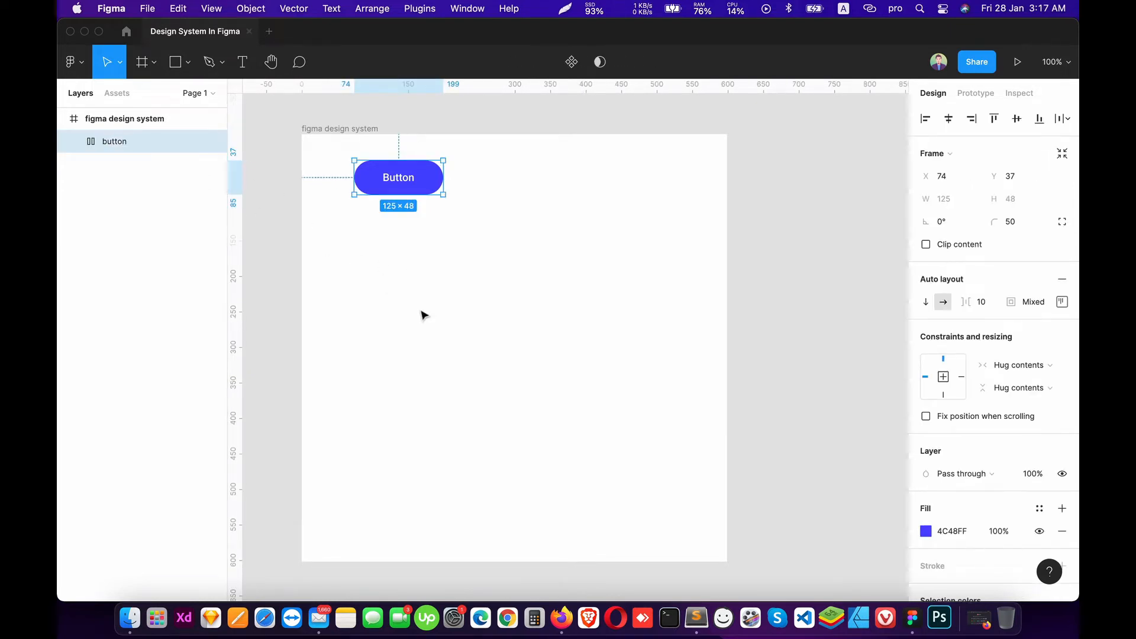
Move the button frame slightly lower on the artboard, to about X 78, Y 49
left_click(385, 201)
left_click(384, 191)
left_click_drag(384, 191, 386, 198)
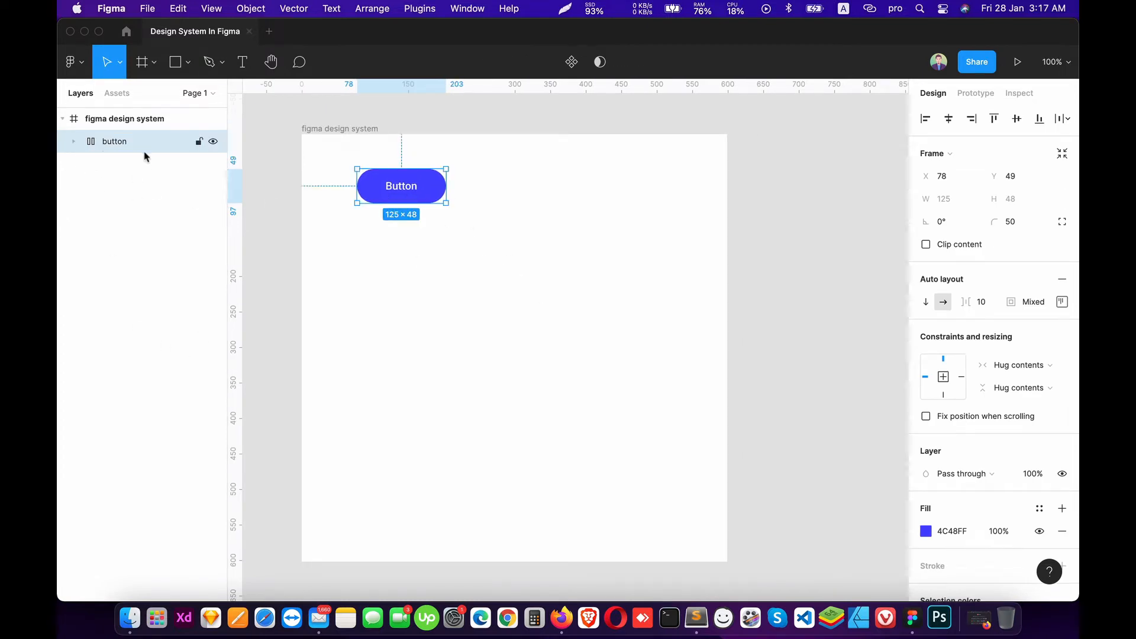
Add a text box about 228 × 48 below the button containing "Hello World"
left_click(242, 62)
left_click_drag(361, 246, 524, 281)
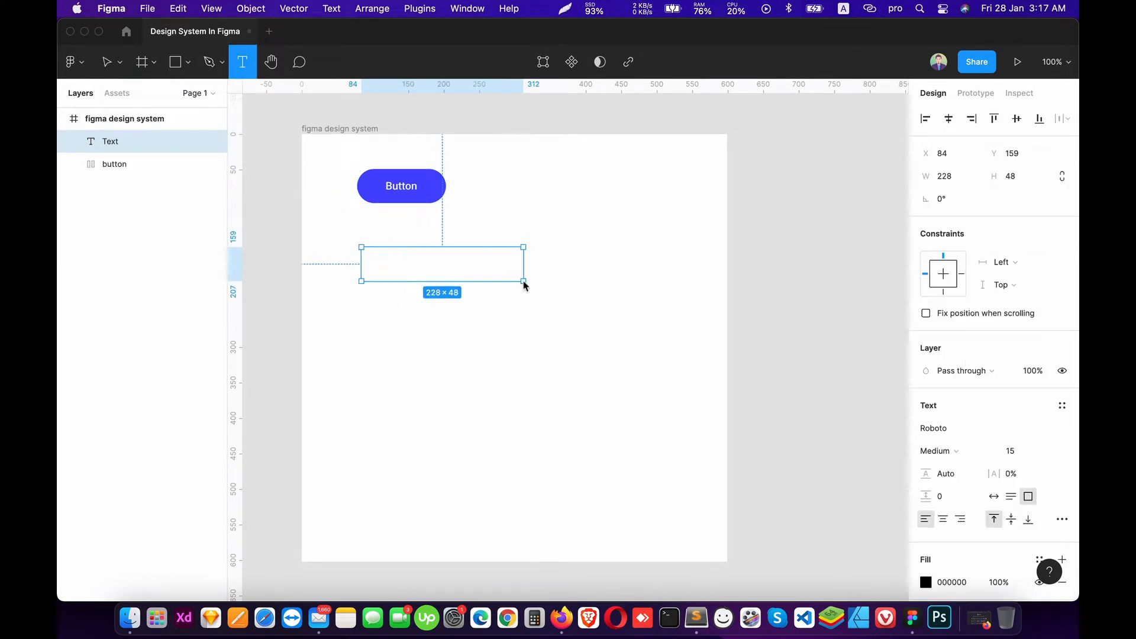
type("Hello W")
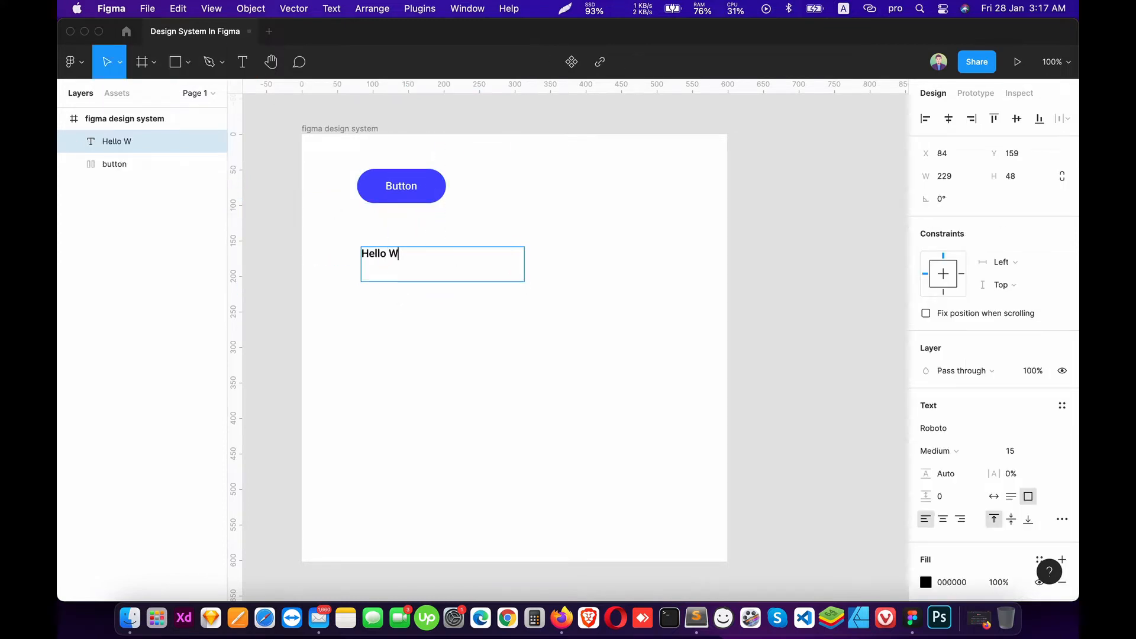
type("orld")
key("Escape")
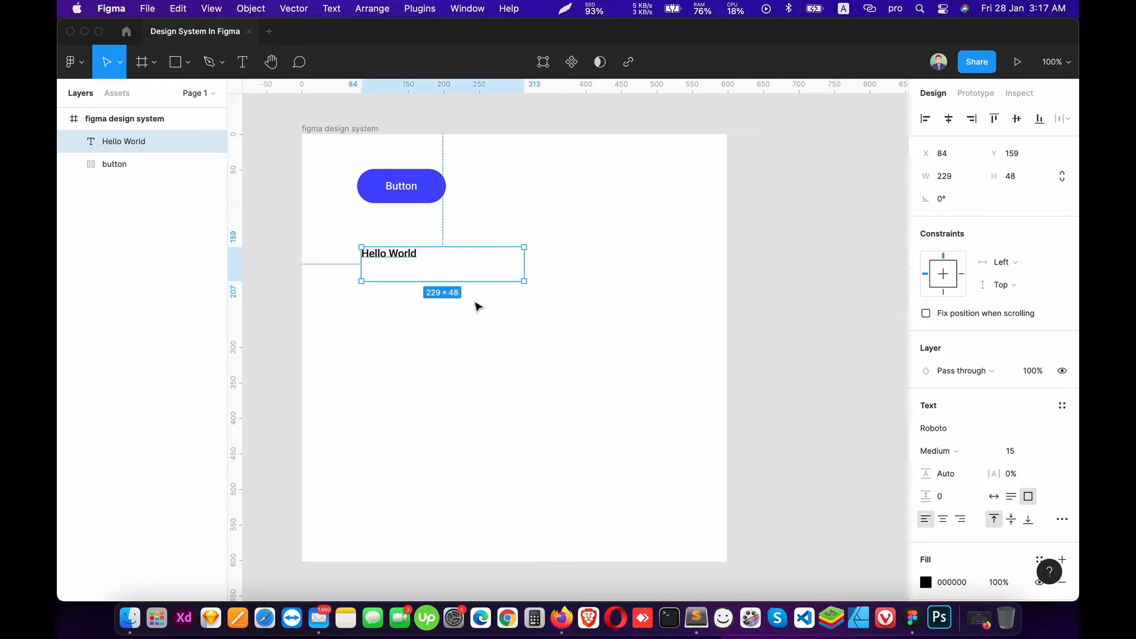
Narrow the Hello World text box to about 118 wide under the button and centre its text horizontally
left_click_drag(420, 263, 429, 247)
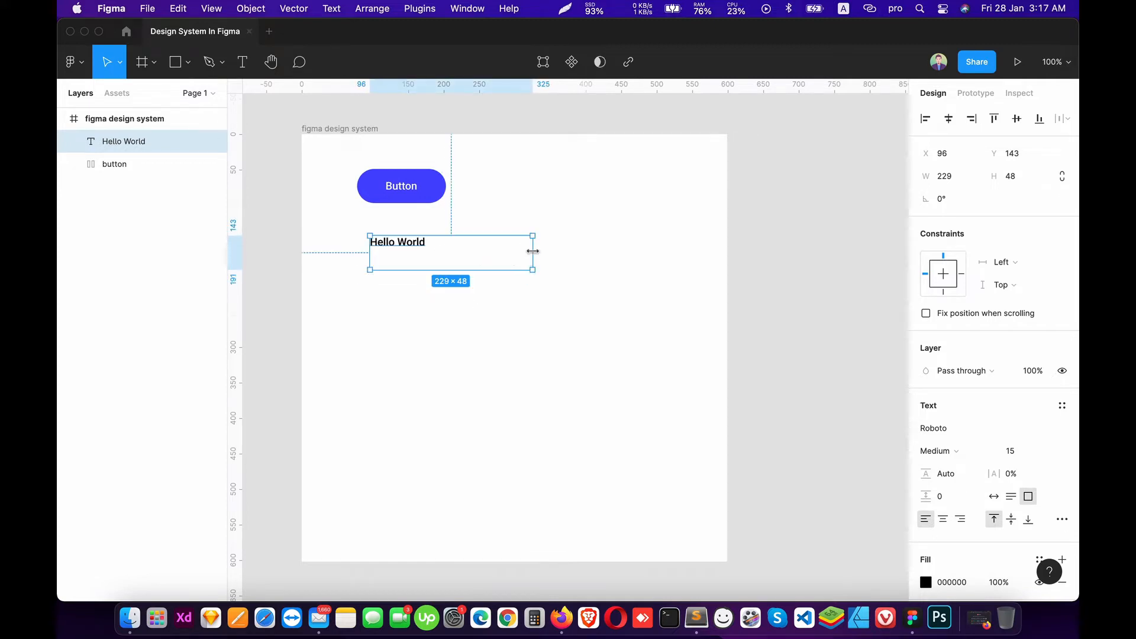
left_click_drag(533, 251, 410, 248)
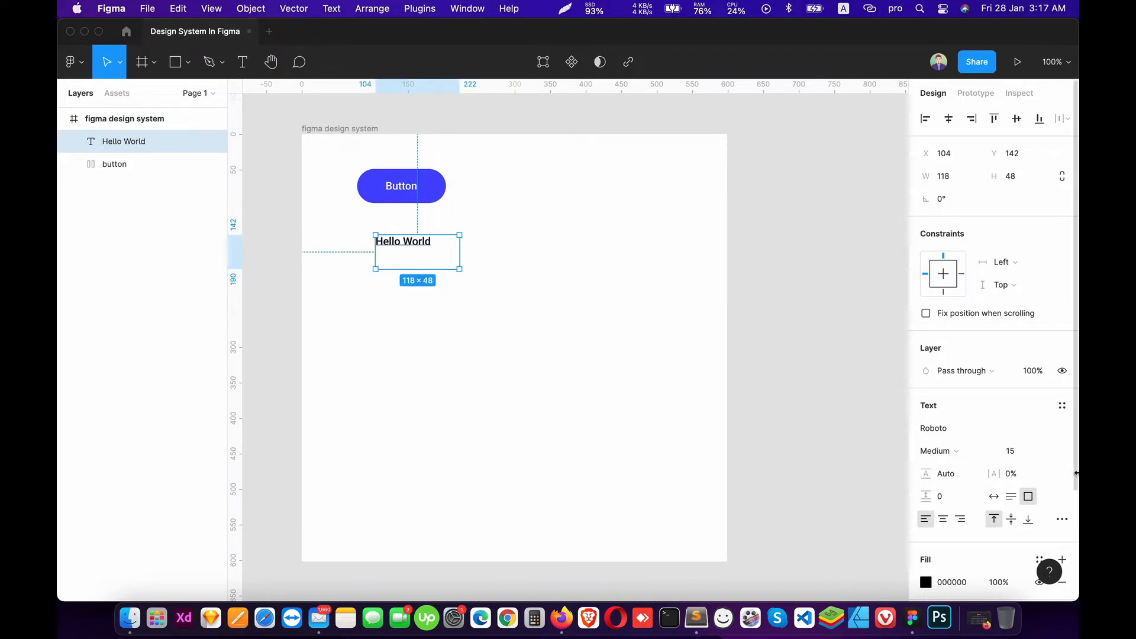
left_click(943, 520)
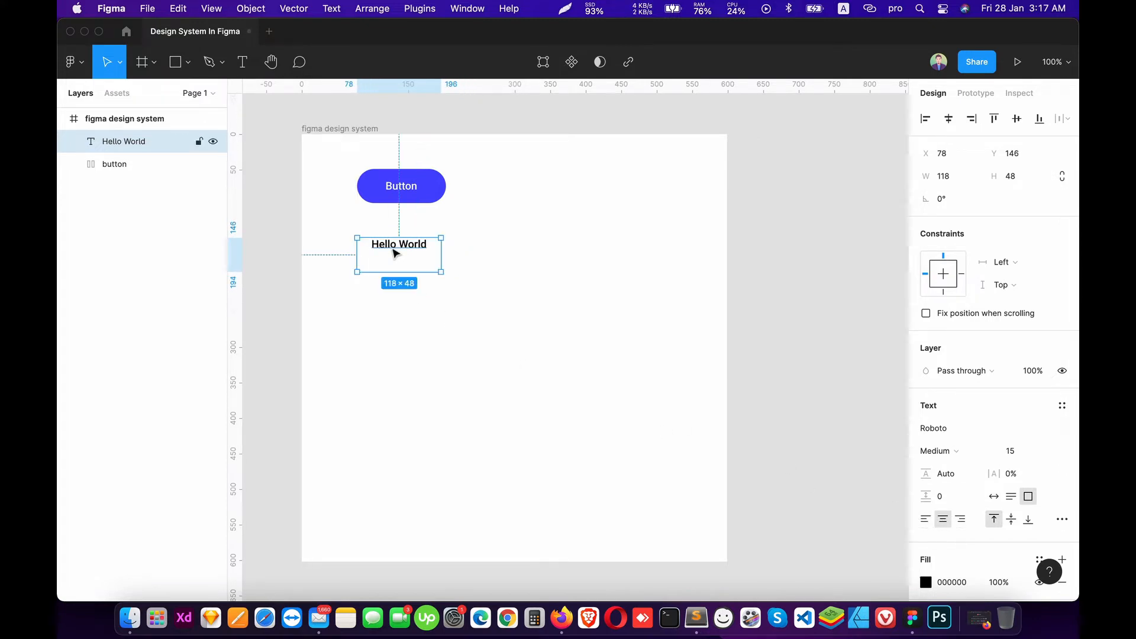
Extend the text by pasting "Hello World" four more times after the existing words
double_click(418, 254)
type("40")
key("cmd+z")
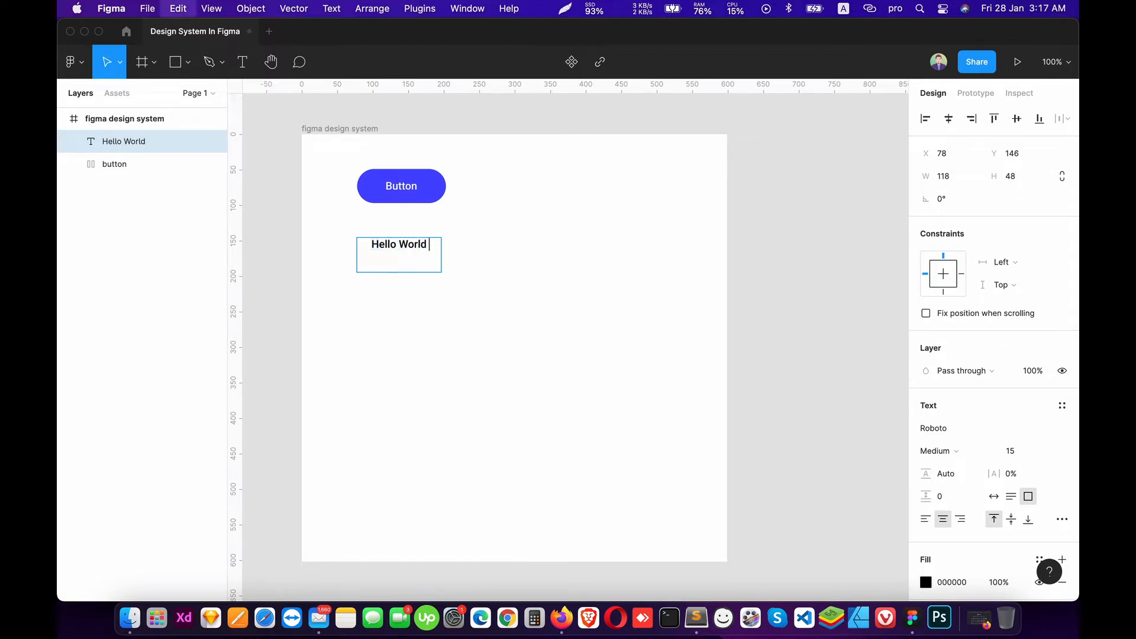
key("super+v")
key("super+v")
key("super+v")
key("super+v")
key("Escape")
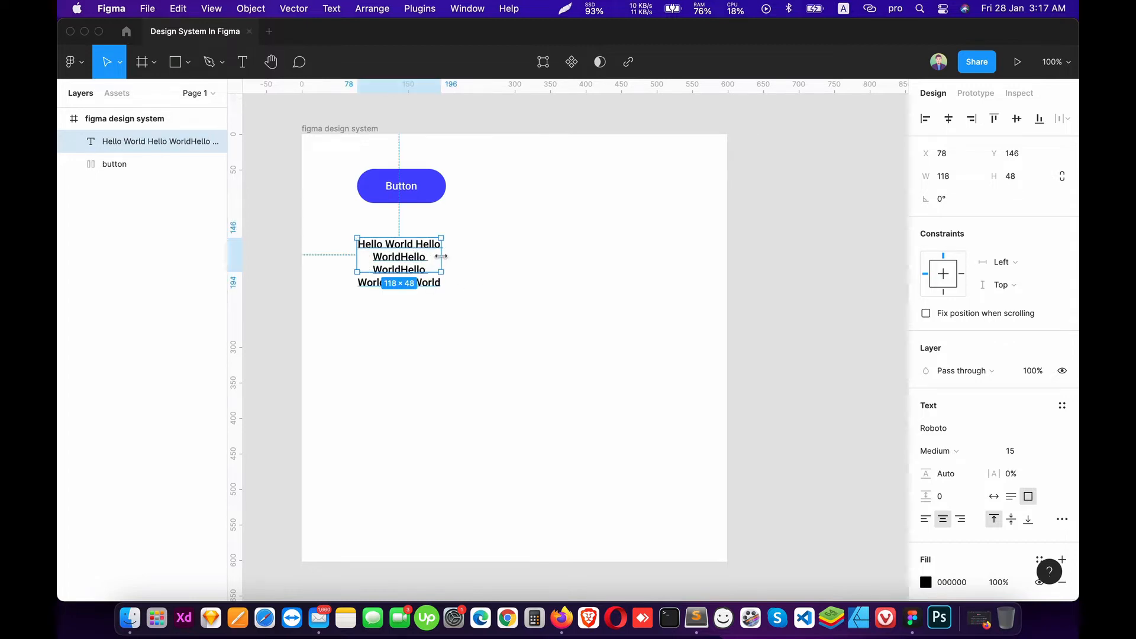
Widen the text box to about 199 and format its text as size 13, left-aligned
left_click_drag(441, 255, 499, 255)
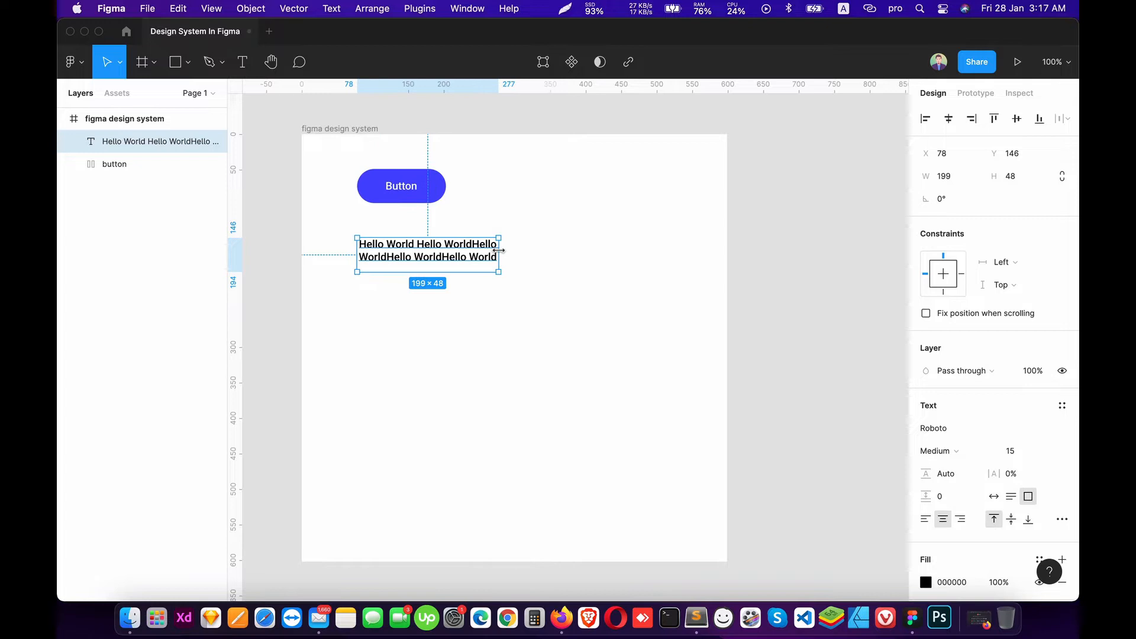
left_click(1034, 454)
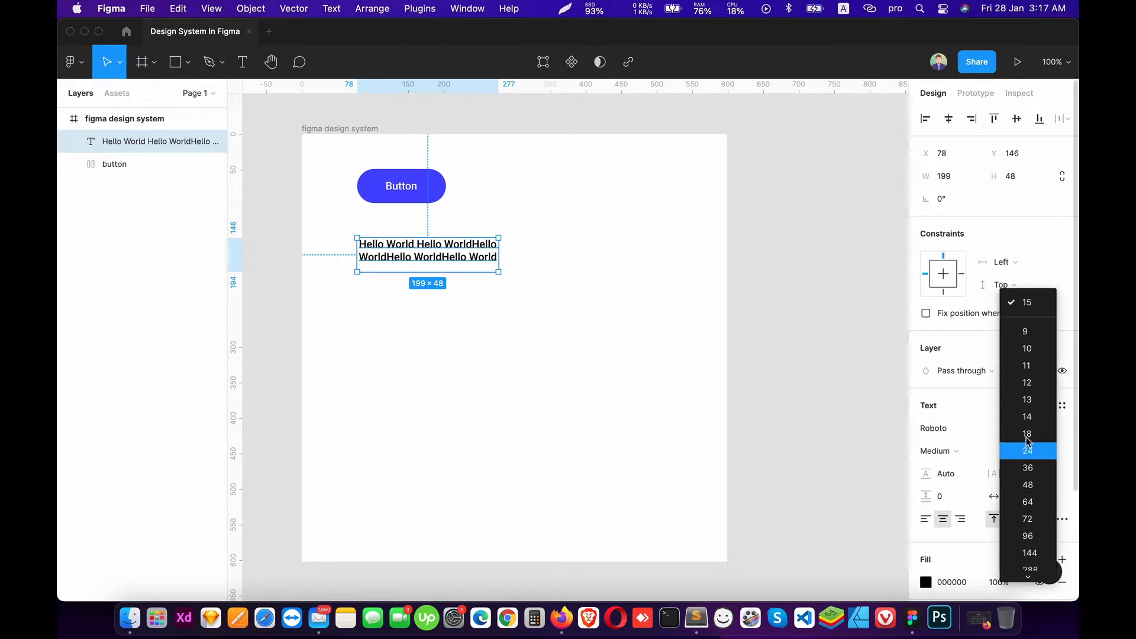
left_click(1027, 399)
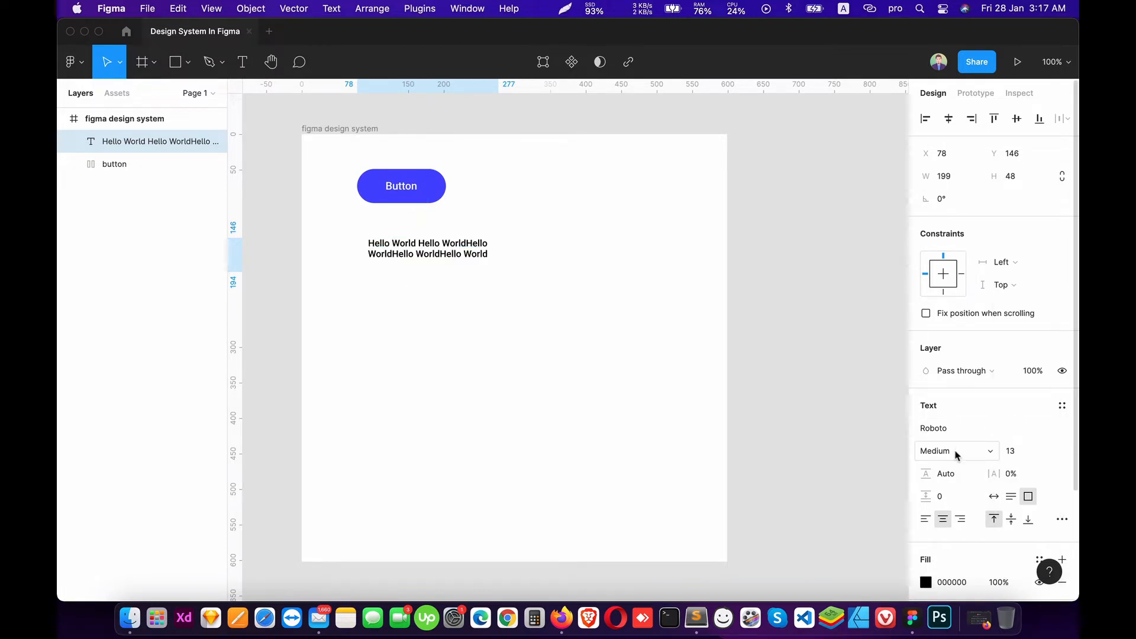
left_click(926, 519)
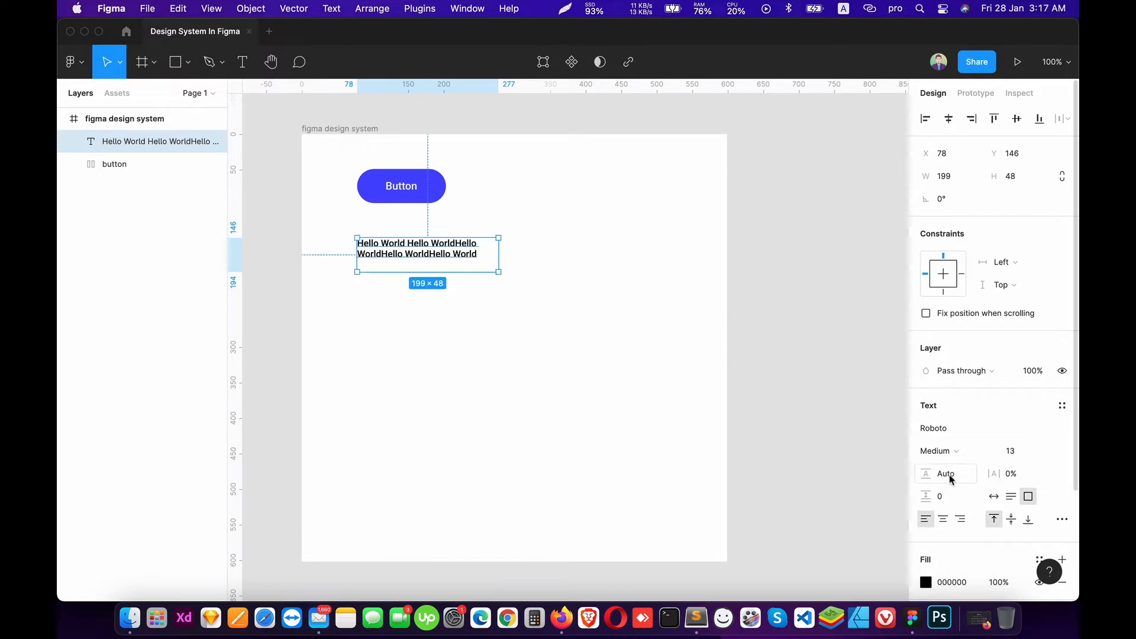
Try a line height of 30 on the paragraph, set it to 24, and move the text to about X 72, Y 121
type("30")
key("Return")
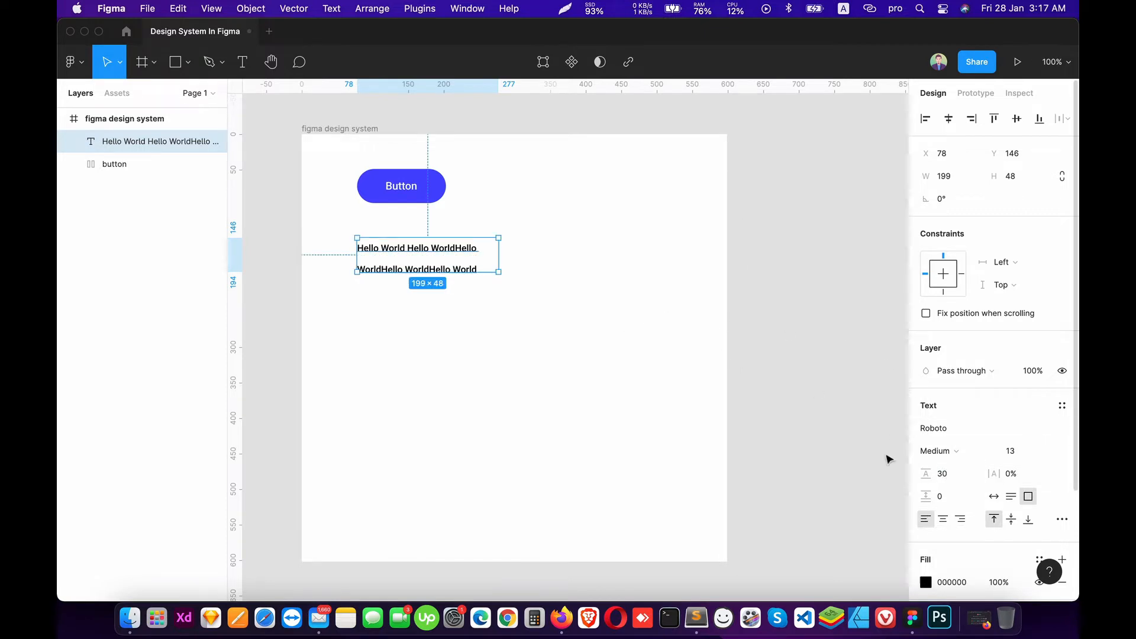
left_click(959, 477)
type("24")
key("Return")
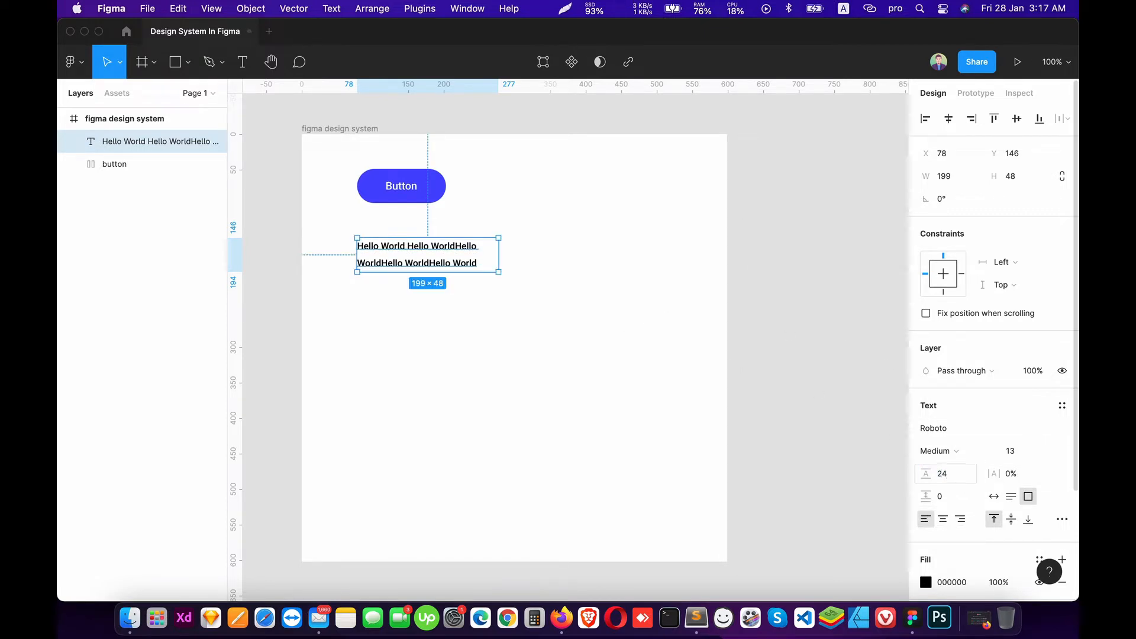
key("Escape")
left_click_drag(436, 272, 428, 249)
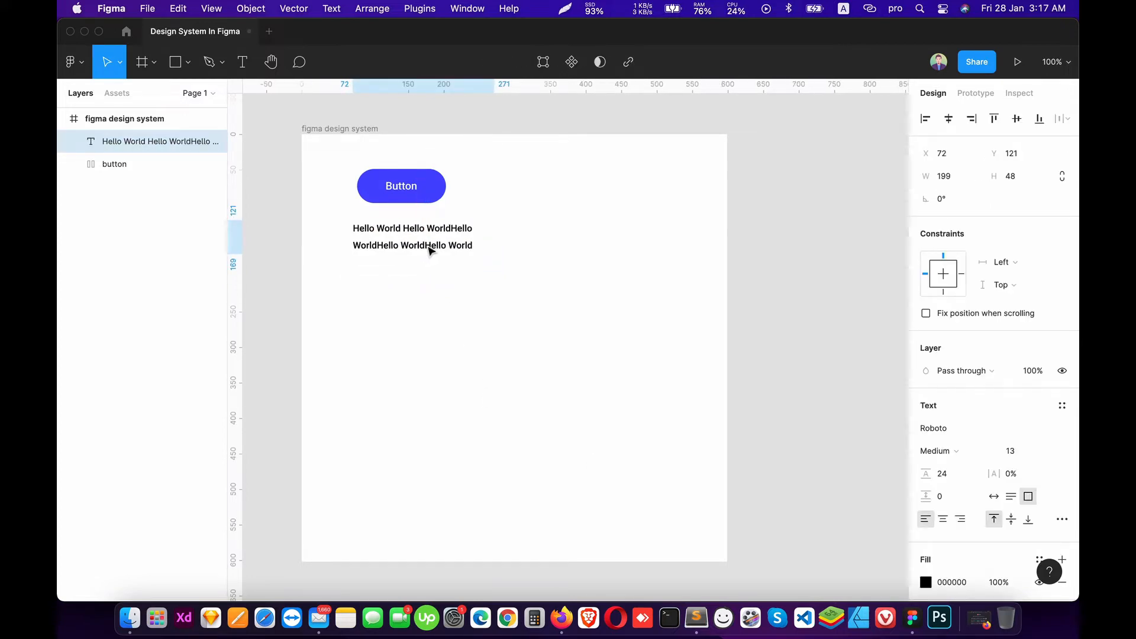
Draw a rectangle about 26 × 28 below the paragraph and duplicate it twice into a row with 16 spacing
left_click(182, 73)
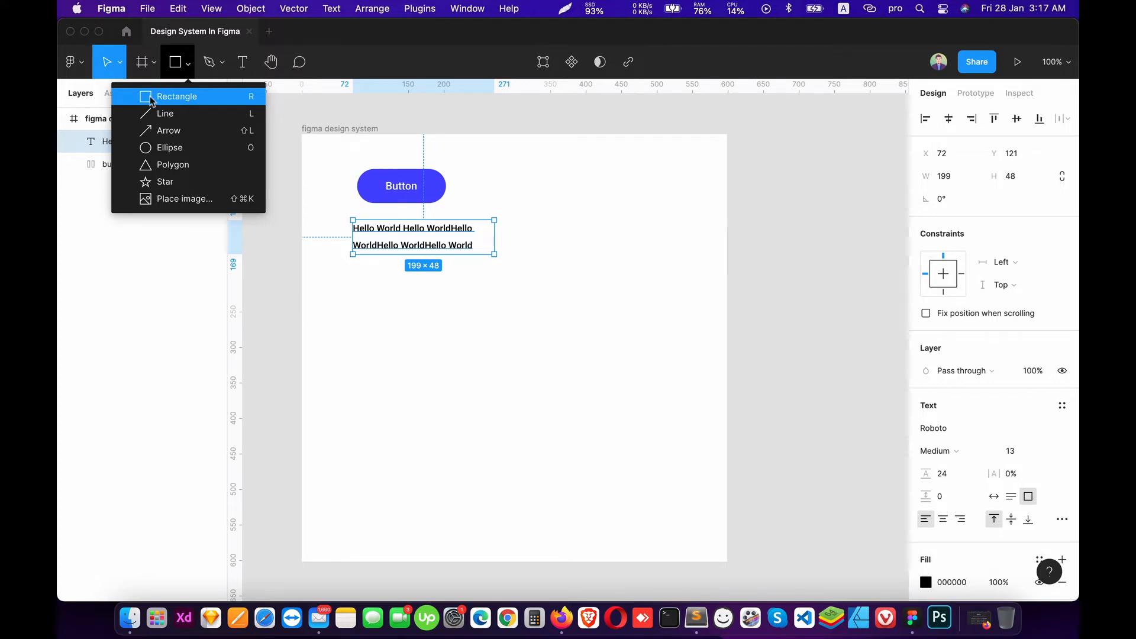
left_click(175, 98)
mouse_move(374, 300)
left_mouse_down()
mouse_move(414, 332)
mouse_move(352, 301)
mouse_move(377, 309)
mouse_move(366, 295)
mouse_move(425, 291)
left_mouse_up()
key("super+c")
key("super+v")
key("super+v")
left_click(485, 309)
Sample the button's blue and fill the first swatch with 4D50FB
key("alt")
key("ctrl+alt+super+p")
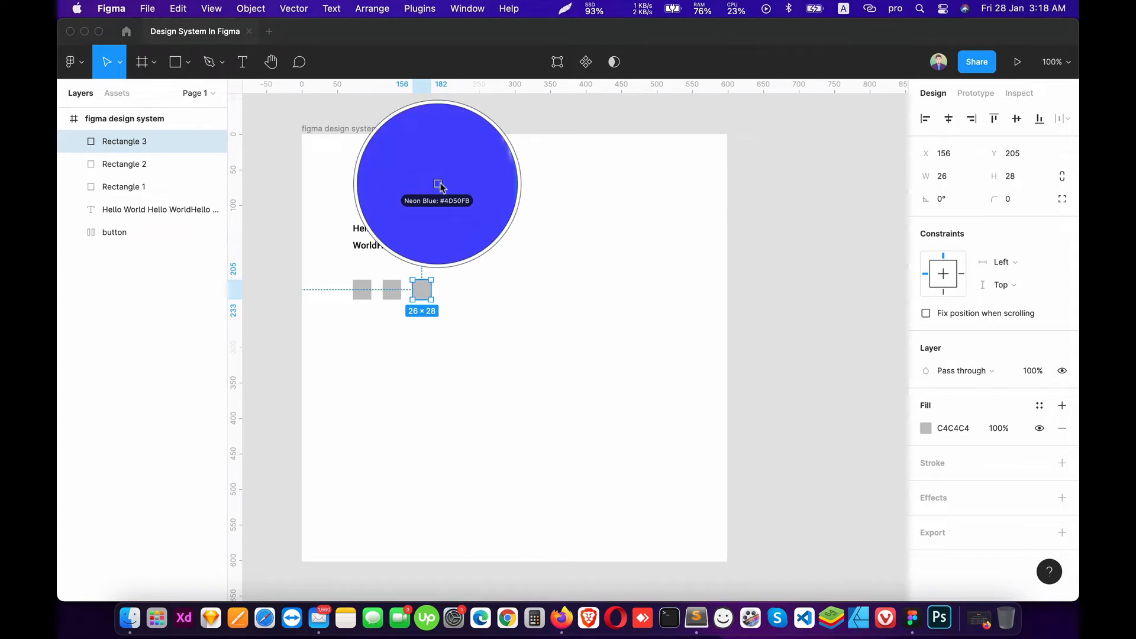
left_click(439, 185)
left_click(362, 289)
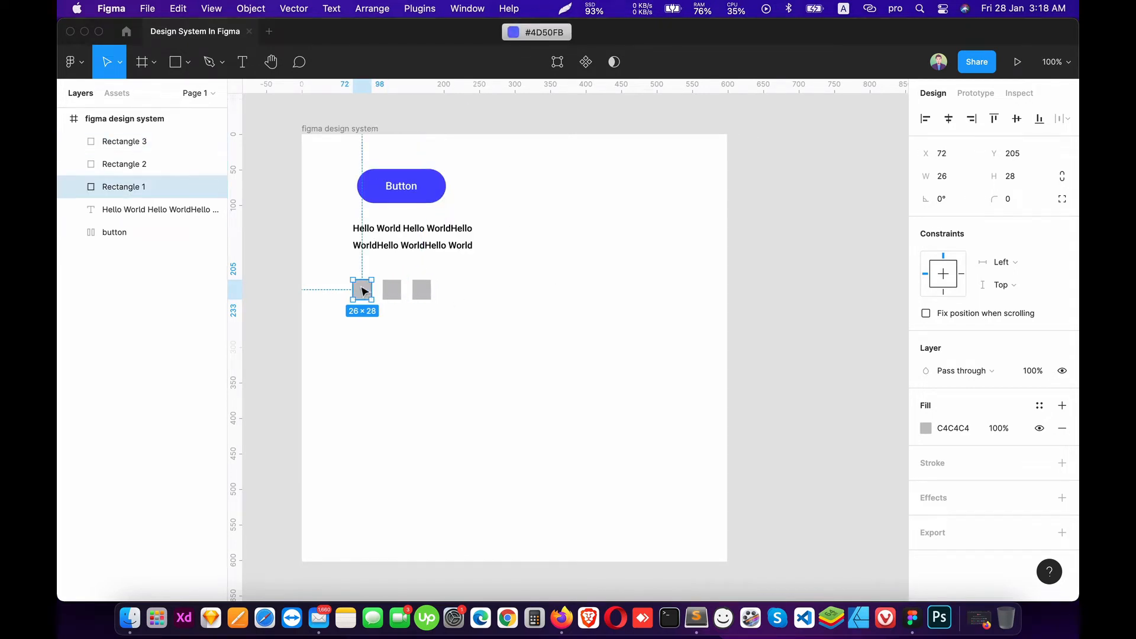
left_click(922, 429)
left_click(832, 474)
key("super+v")
key("Return")
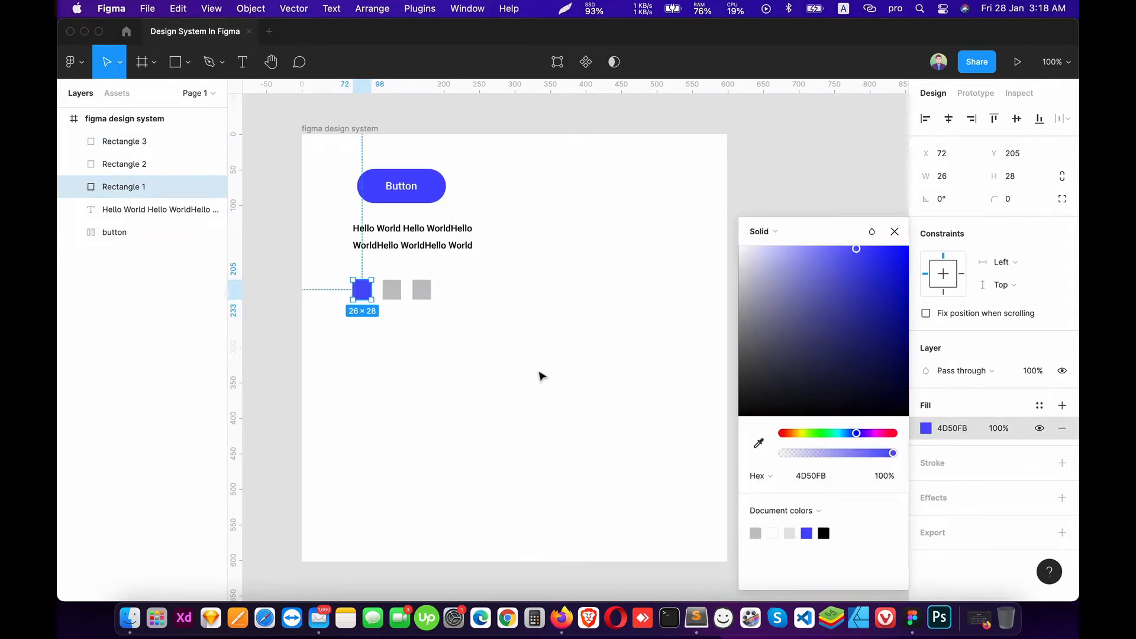
Fill the second swatch with orange F3B004
left_click(540, 376)
left_click(394, 291)
left_click(928, 429)
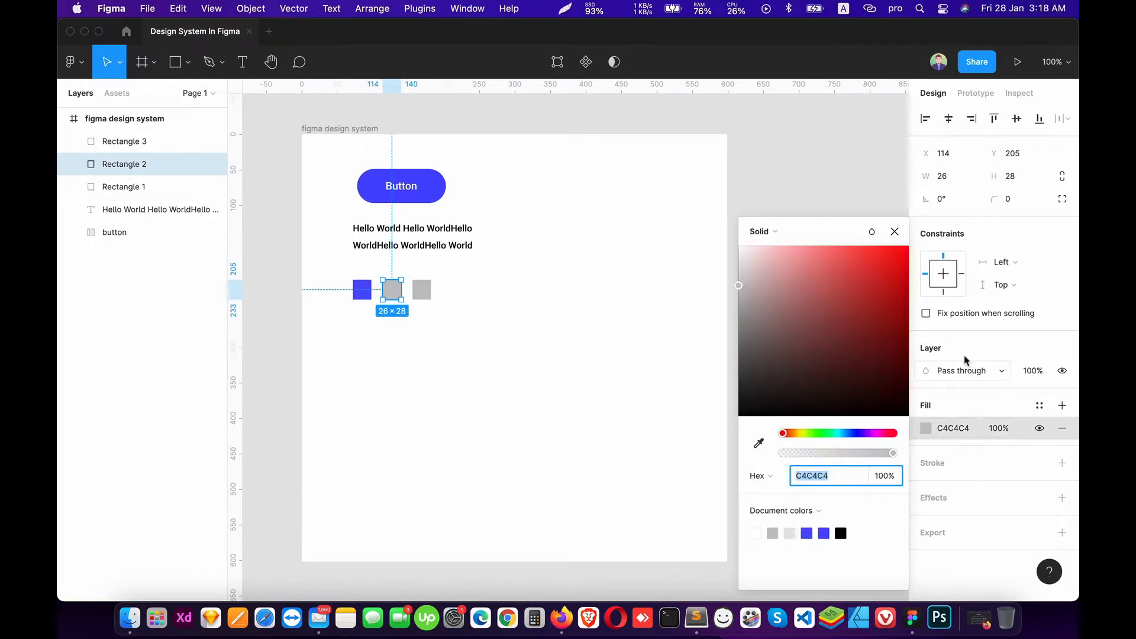
left_click(795, 435)
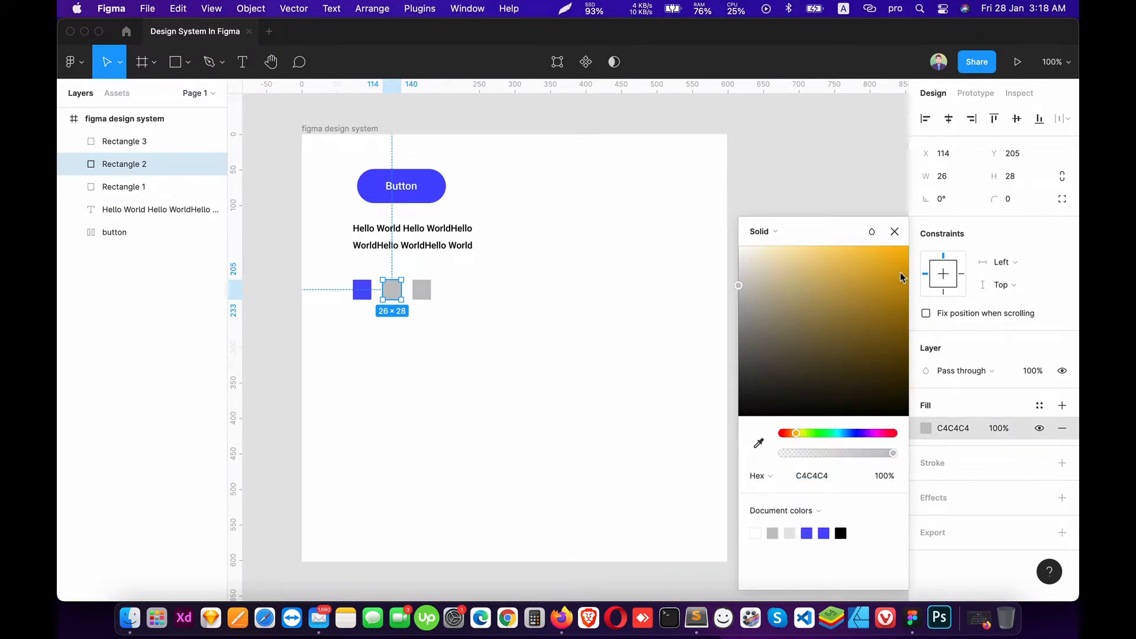
left_click_drag(901, 277, 903, 256)
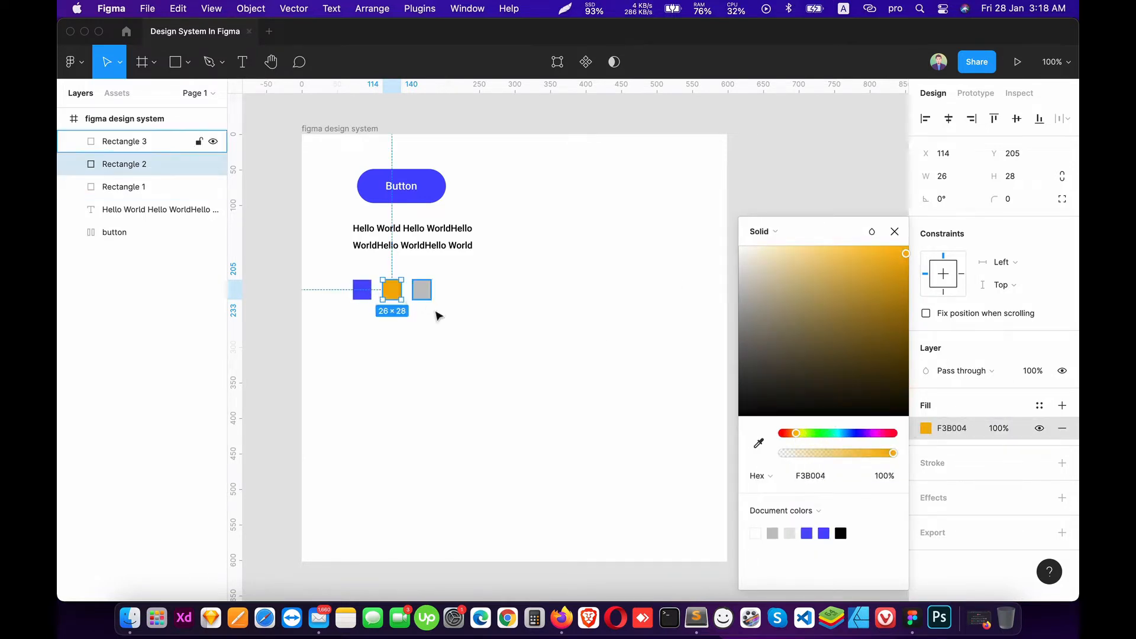
Fill the third swatch with dark grey 646464
left_click(583, 267)
left_click(423, 289)
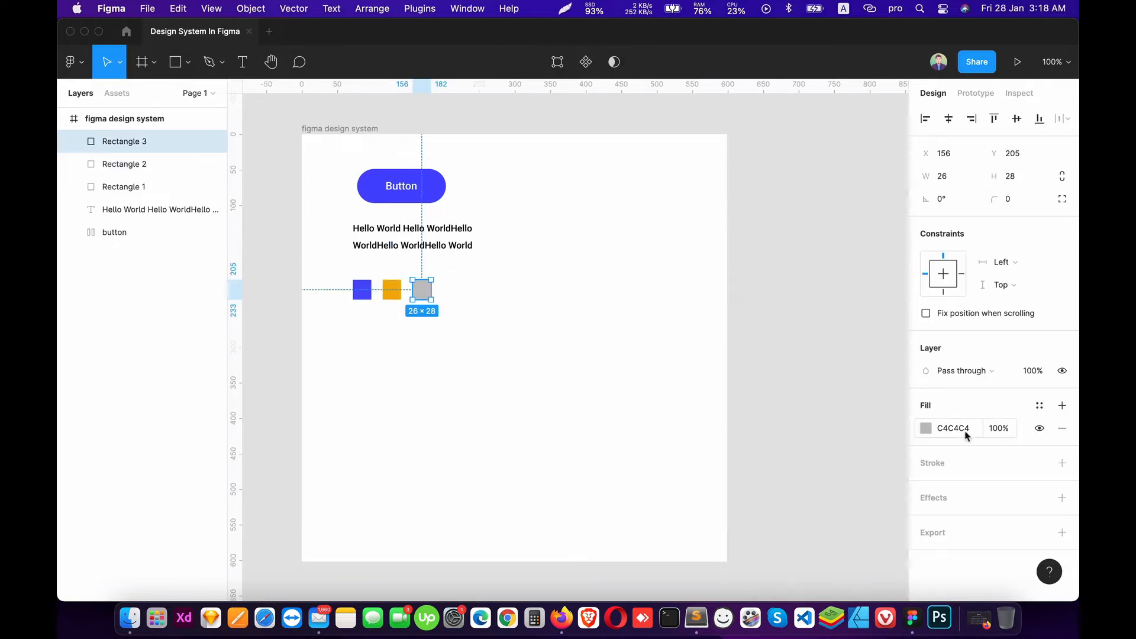
left_click(926, 428)
left_click(763, 318)
key("super+z")
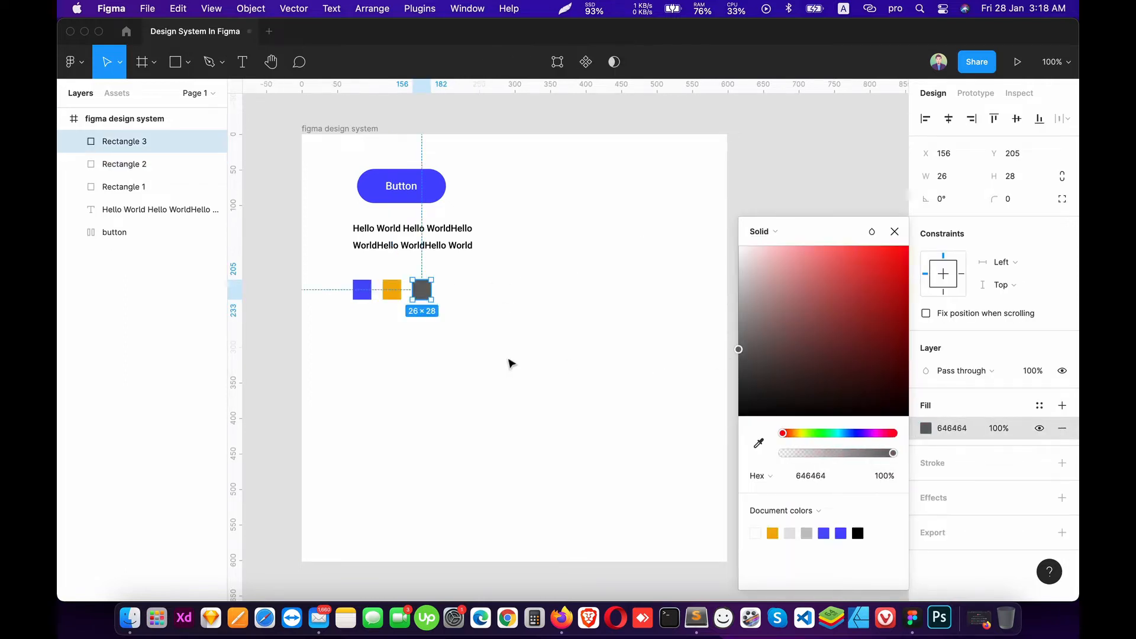
left_click(510, 362)
Duplicate the dark grey swatch as a fourth one in the row and fill the copy light grey
left_click(424, 292)
key("super+c")
key("super+v")
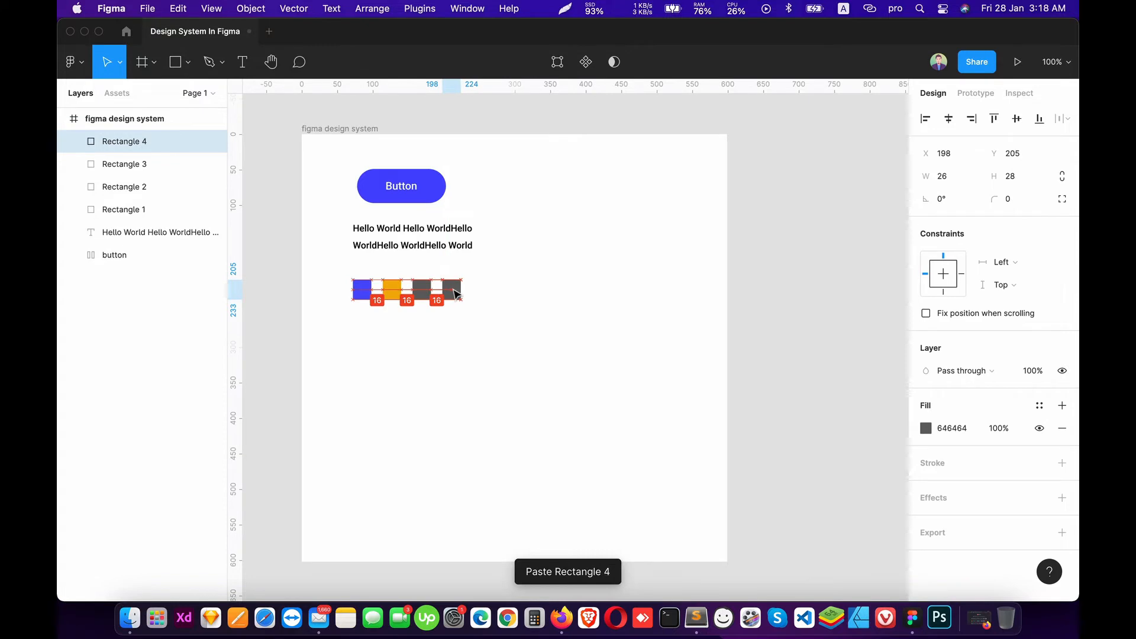
left_click(926, 428)
left_click_drag(811, 322, 731, 294)
left_click(553, 358)
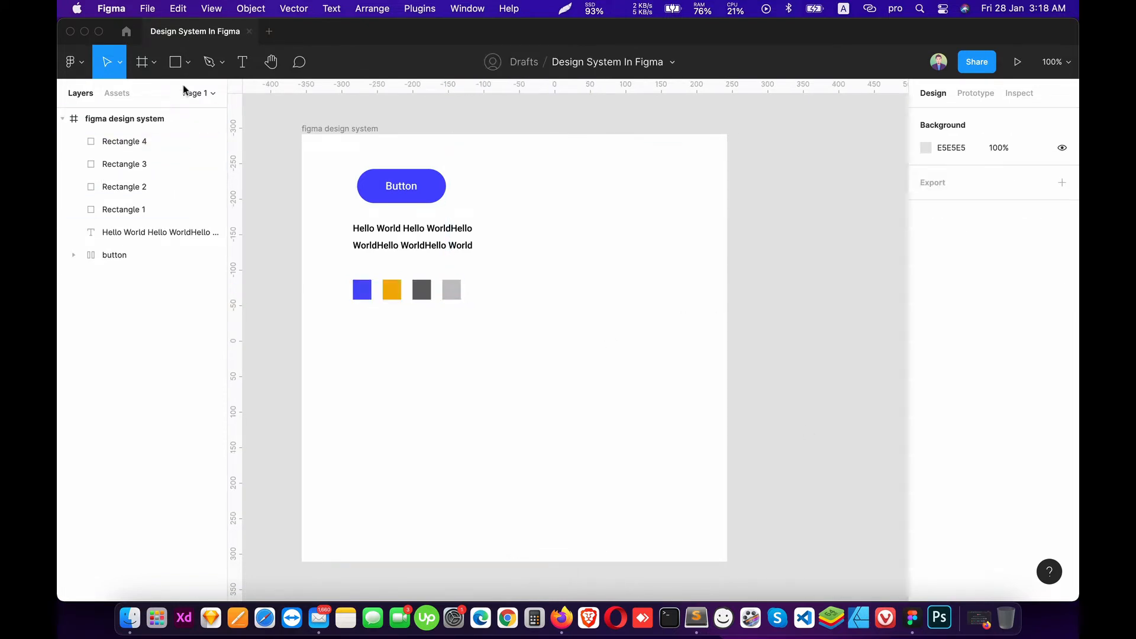
Draw a rectangle about 127 × 123 below the swatches, positioned at about X 71, Y 269
left_click(188, 63)
left_click(171, 101)
left_click_drag(333, 368, 424, 457)
left_click_drag(354, 405, 371, 364)
Fill the large rectangle below the swatches with white FFFFFF
left_click(926, 428)
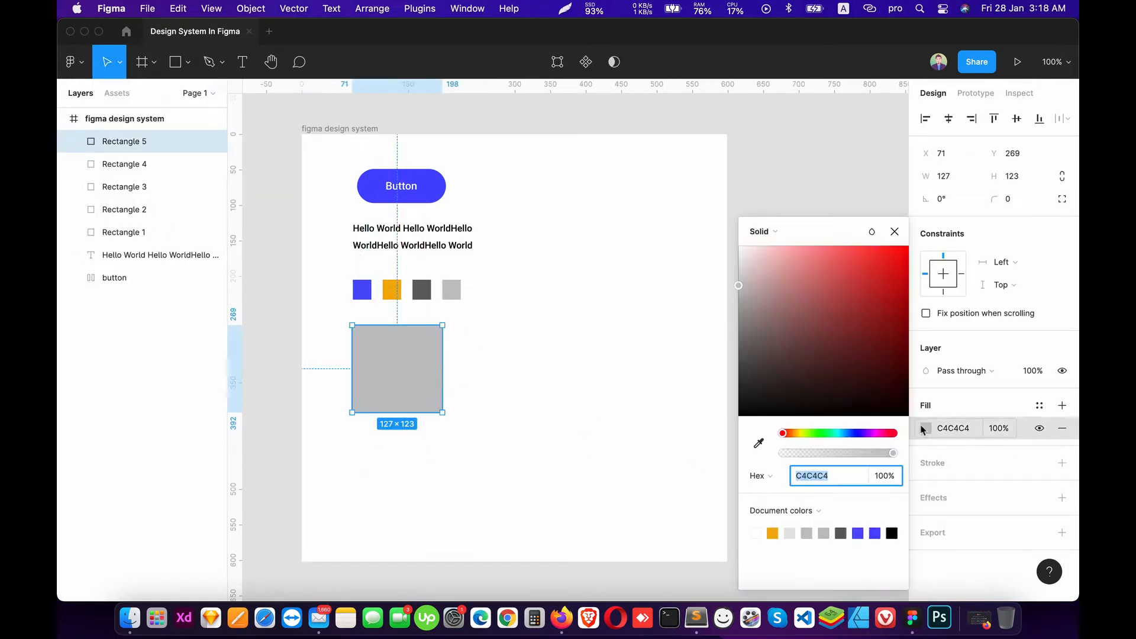
left_click_drag(819, 343, 680, 221)
left_click(593, 341)
Add a drop shadow to the white rectangle below the swatches and set its Y offset to 10
left_click(400, 379)
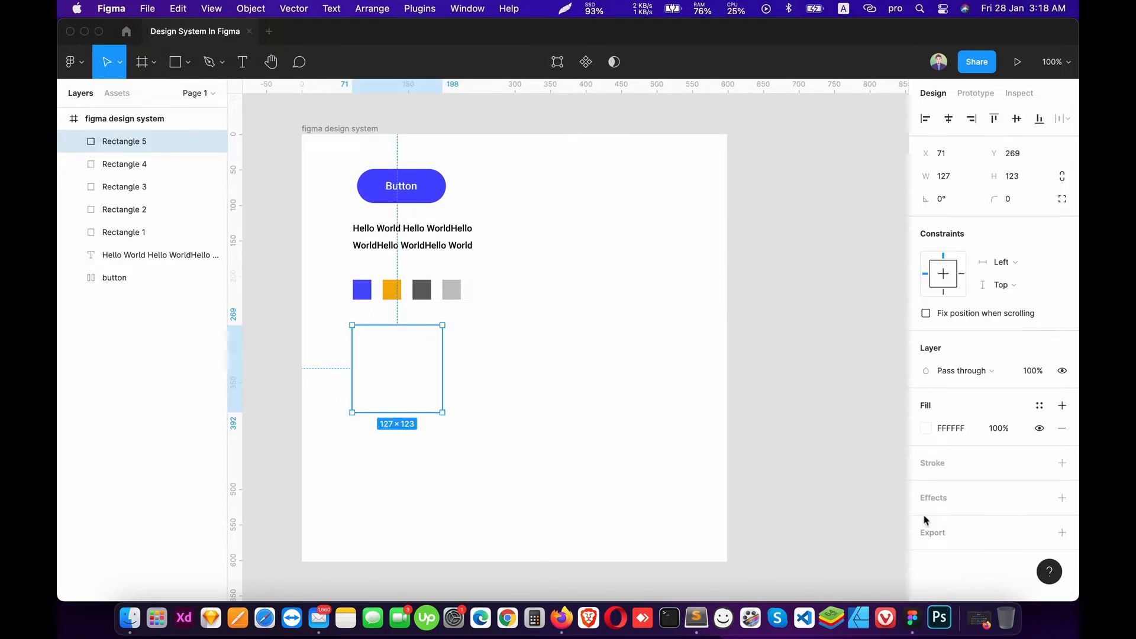
left_click(1064, 498)
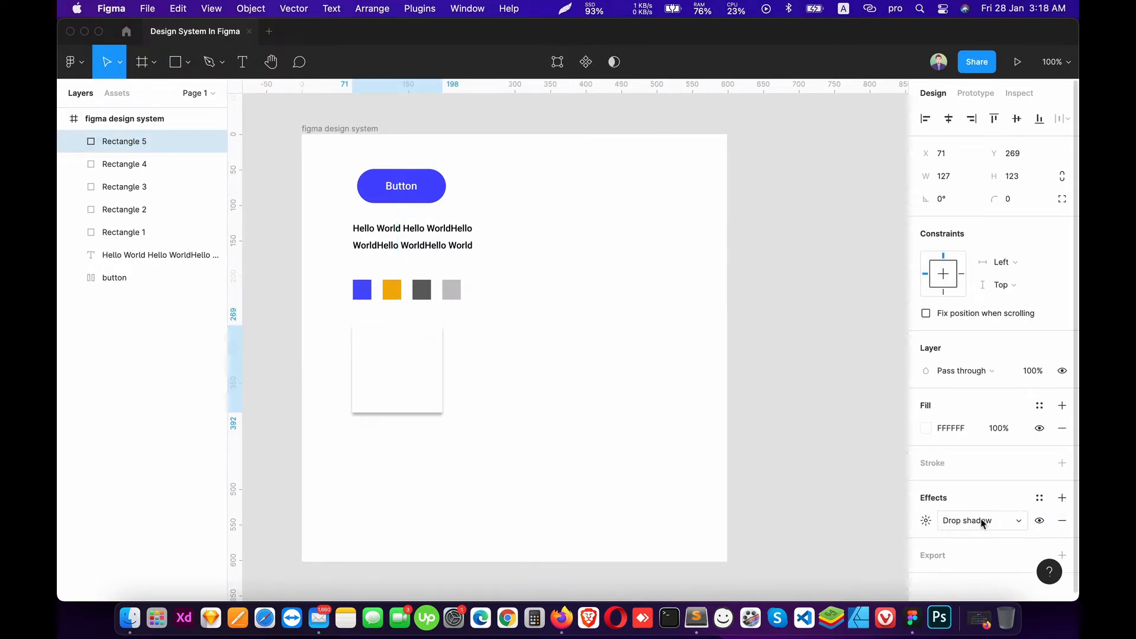
left_click(926, 521)
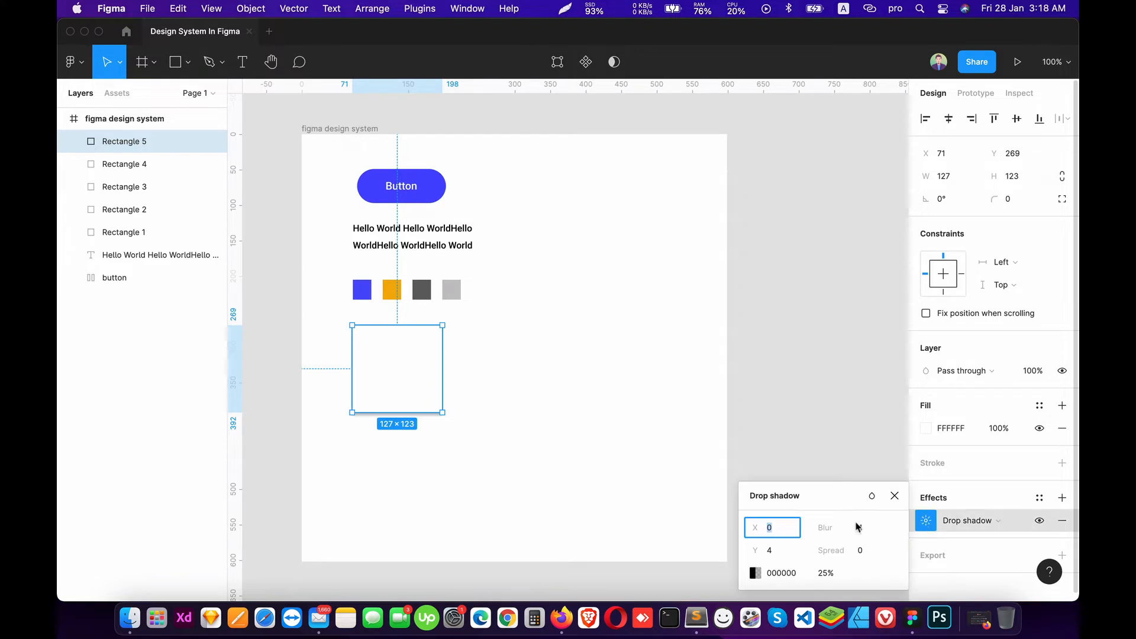
left_click(765, 574)
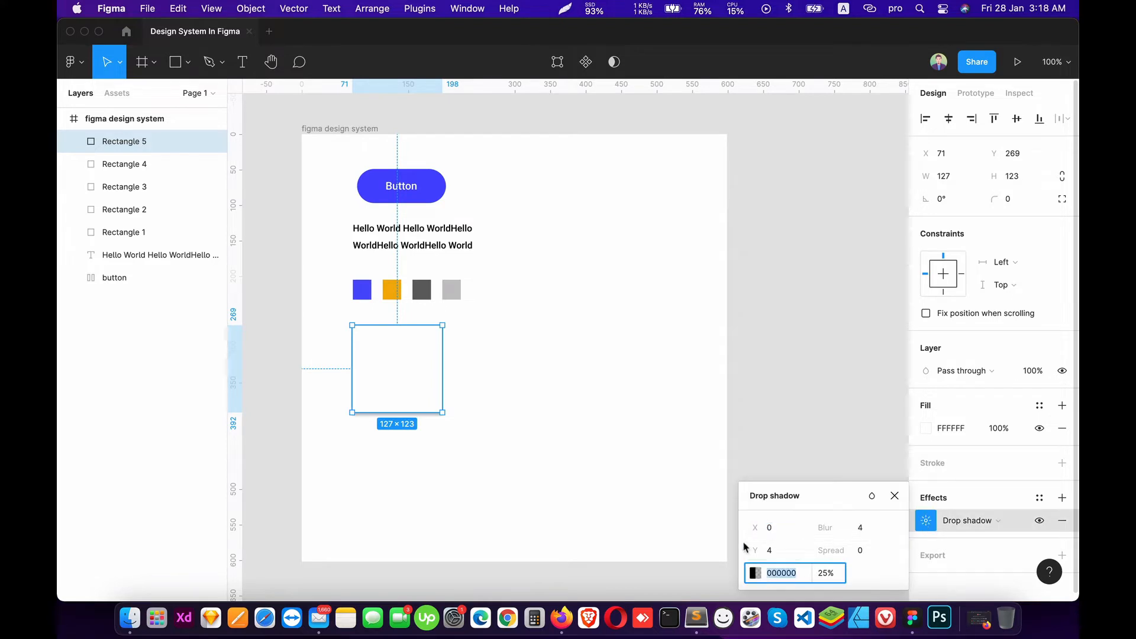
left_click(772, 553)
type("10")
key("Return")
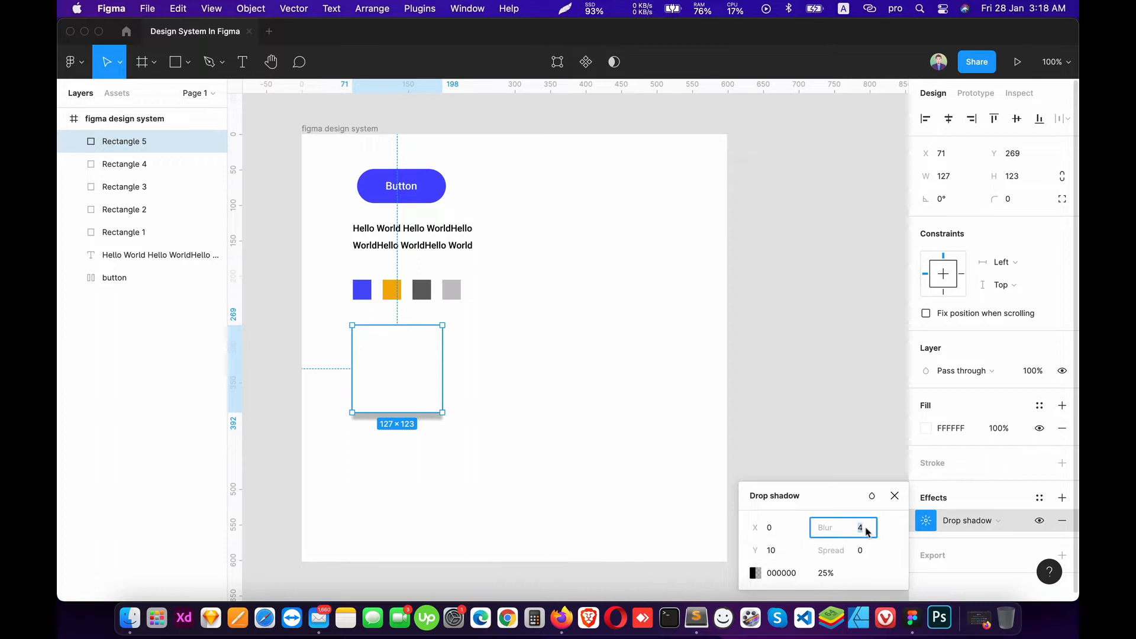
Set the drop shadow's X offset to -2 and its blur to 15
left_click(863, 551)
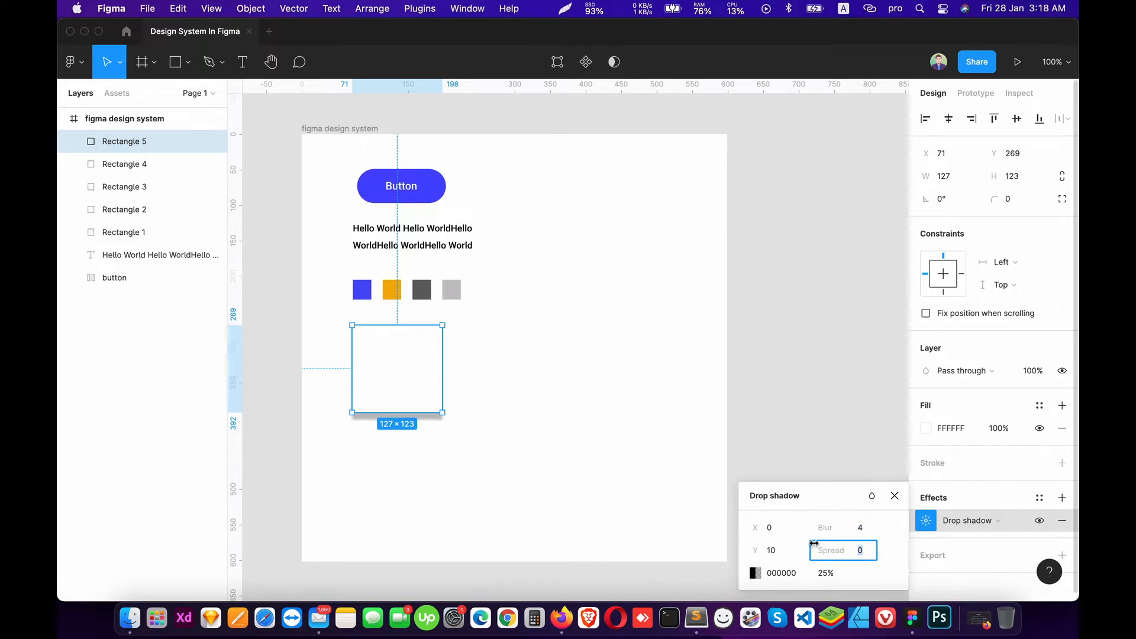
left_click(776, 532)
key("Down")
key("Down")
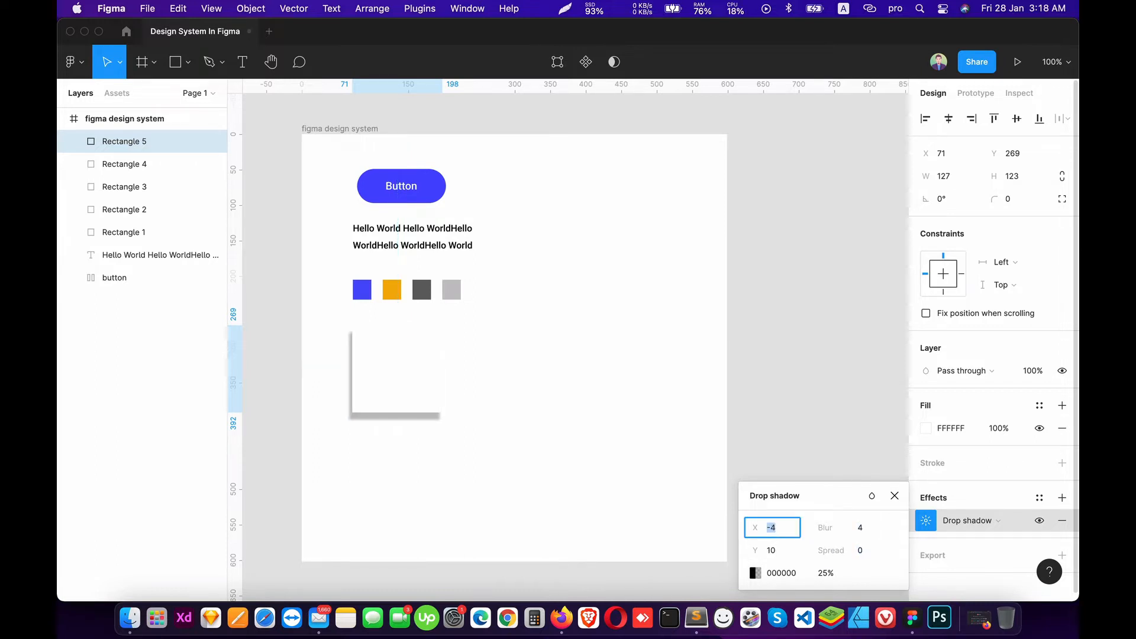
left_click(859, 538)
key("Up")
key("Up")
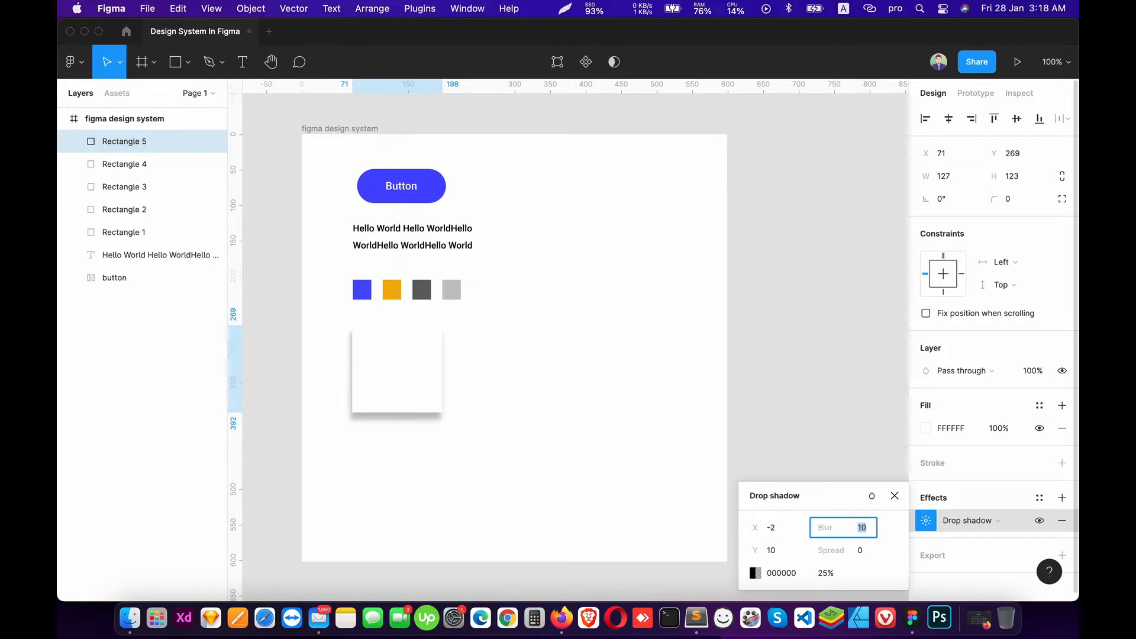
key("Up")
key("Up")
key("Up")
Reduce the drop shadow's Y offset to 7
left_click(776, 549)
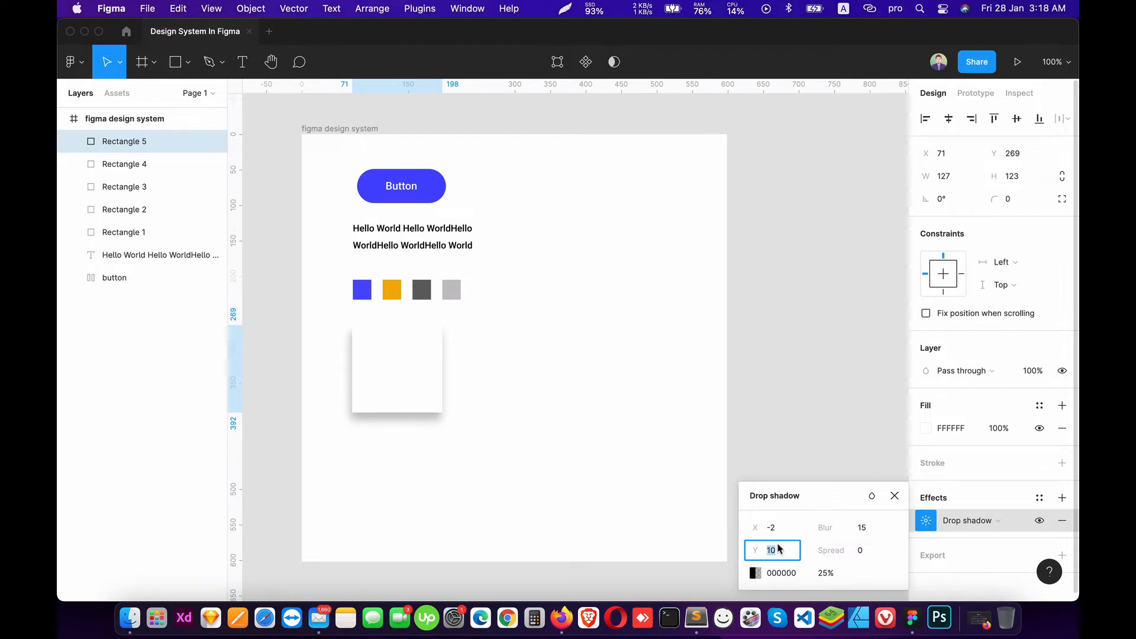
type("10")
key("Down")
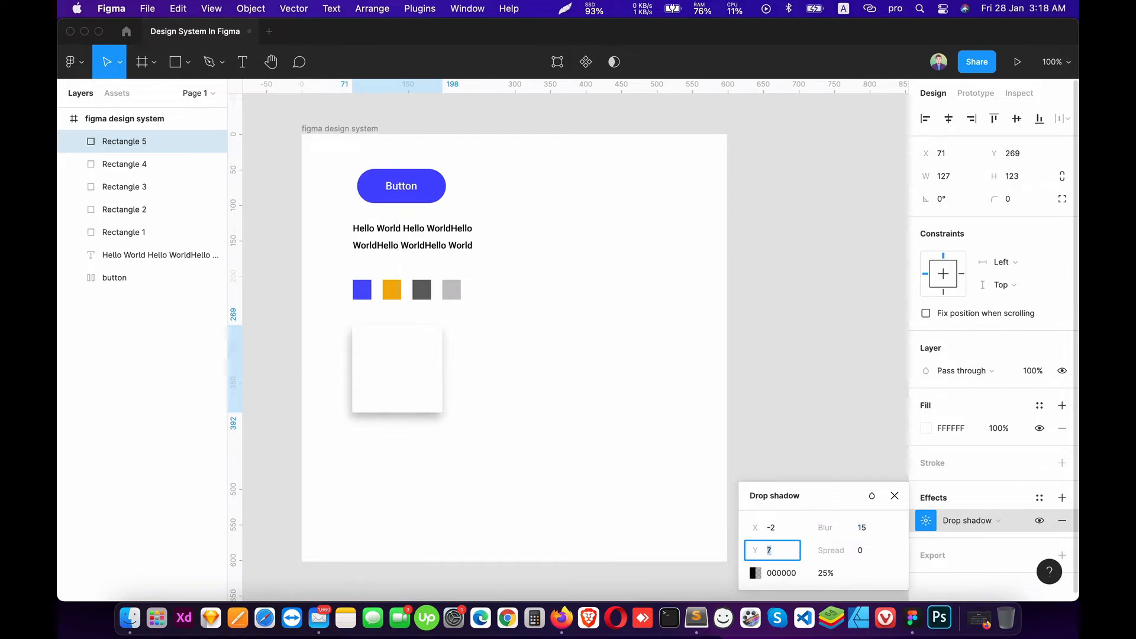
key("Down")
key("Down")
key("Down")
key("Up")
key("Up")
Change the drop shadow's colour from black to a light grey, keeping the opacity at 25%
left_click(755, 572)
left_click_drag(645, 380, 573, 281)
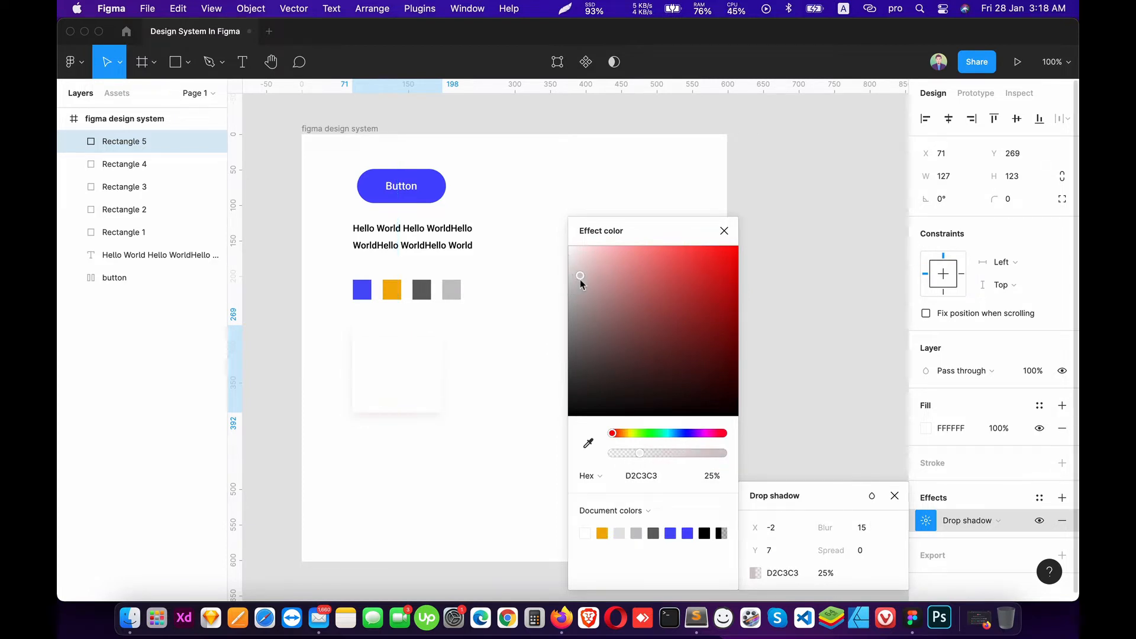
left_click_drag(583, 289, 570, 298)
left_click(469, 469)
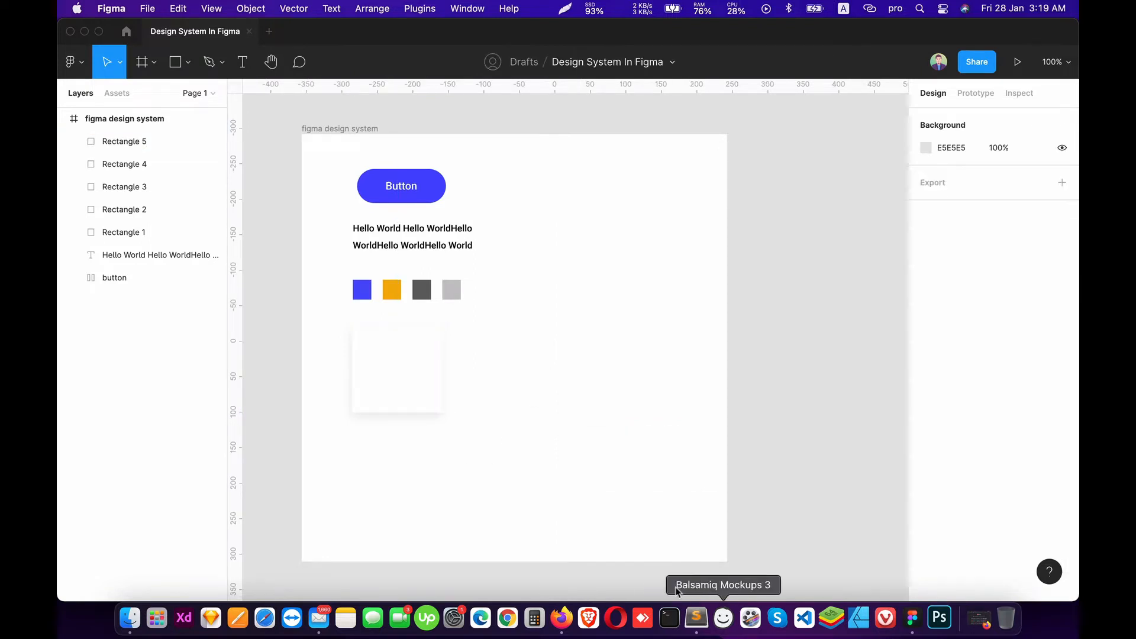
Move the white card down to Y 283 and align the button's left edge with it at X 71
left_click(379, 363)
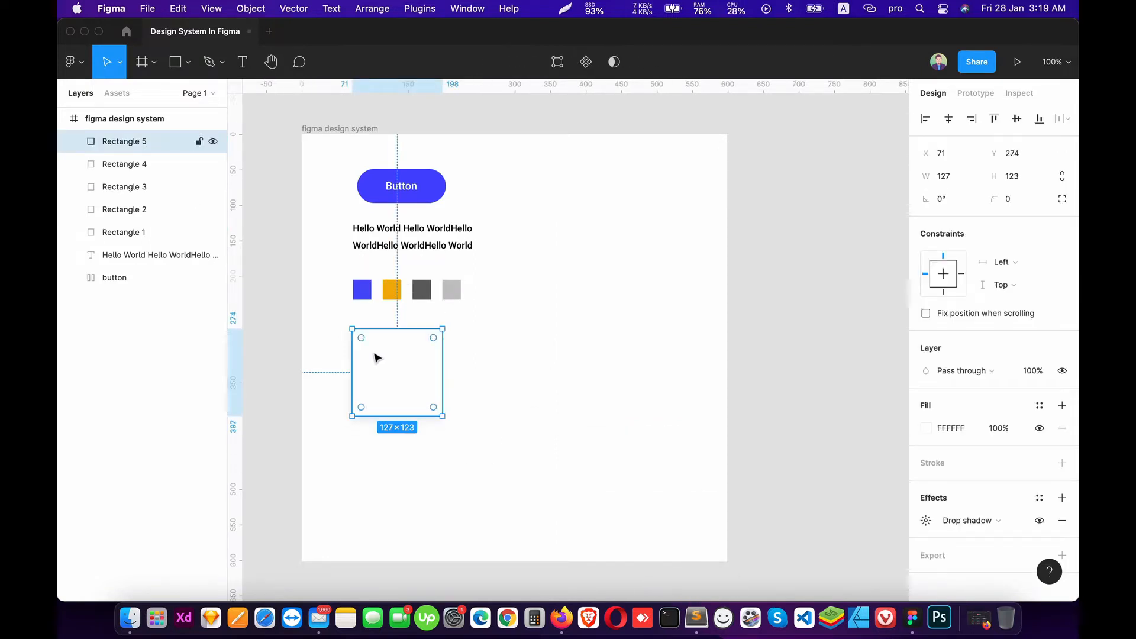
left_click_drag(430, 188, 422, 191)
left_click(396, 360)
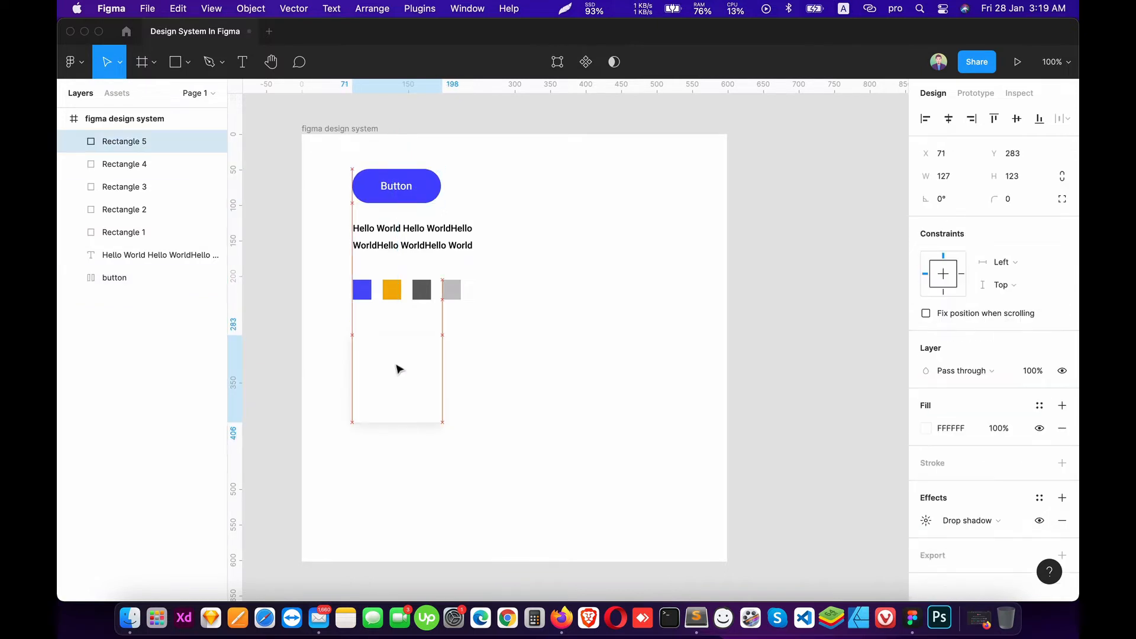
left_click(524, 349)
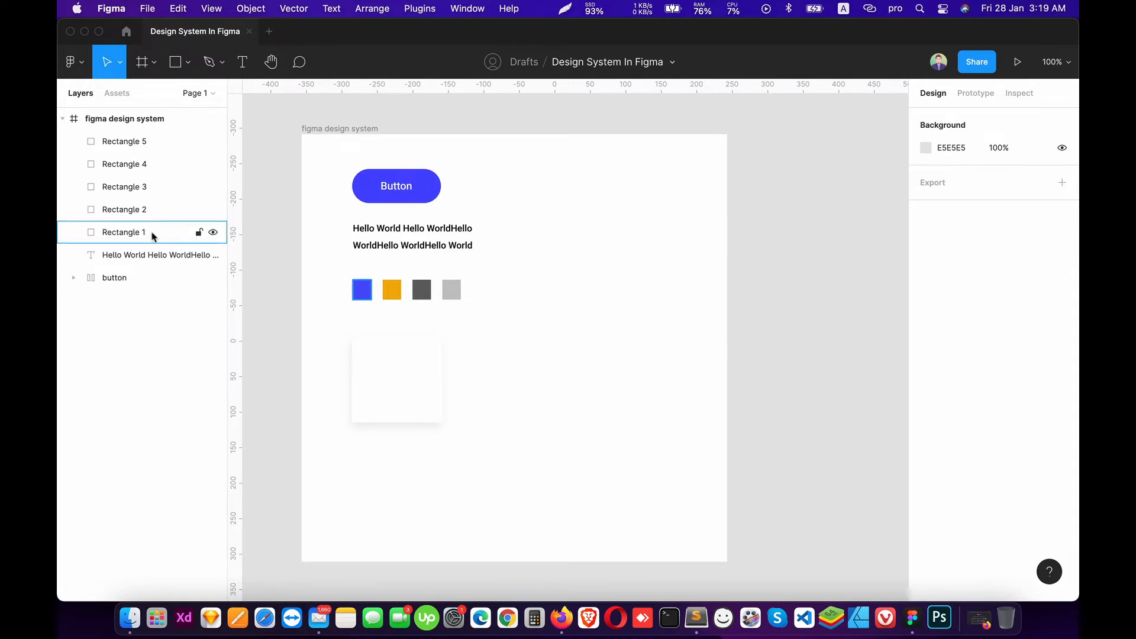
Turn the blue rounded button into a component
left_click(368, 391)
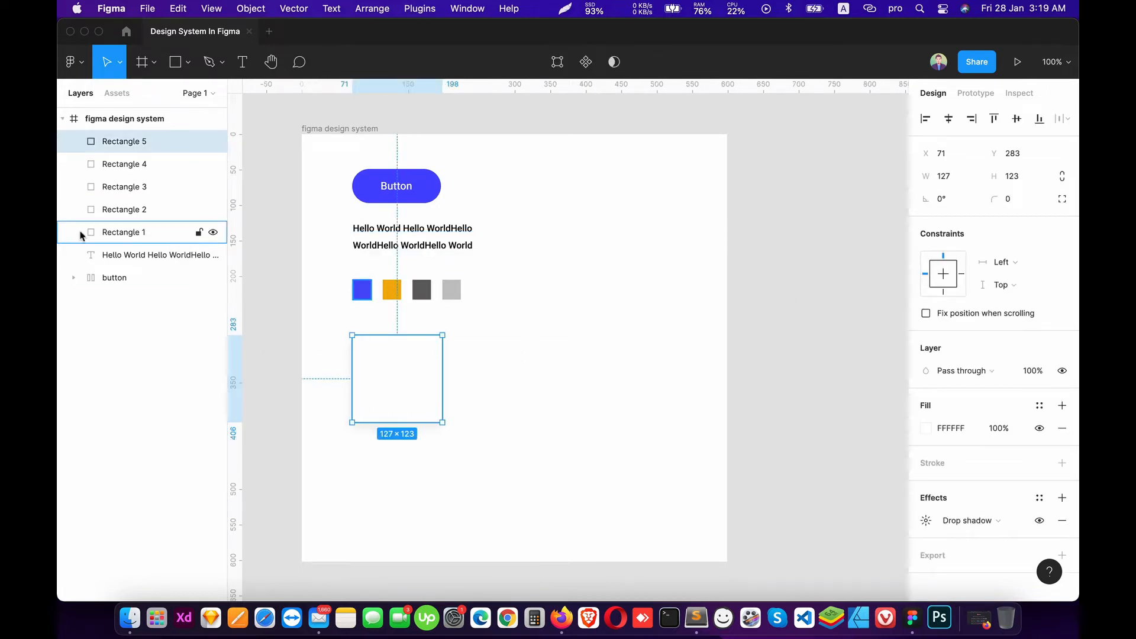
left_click(123, 233)
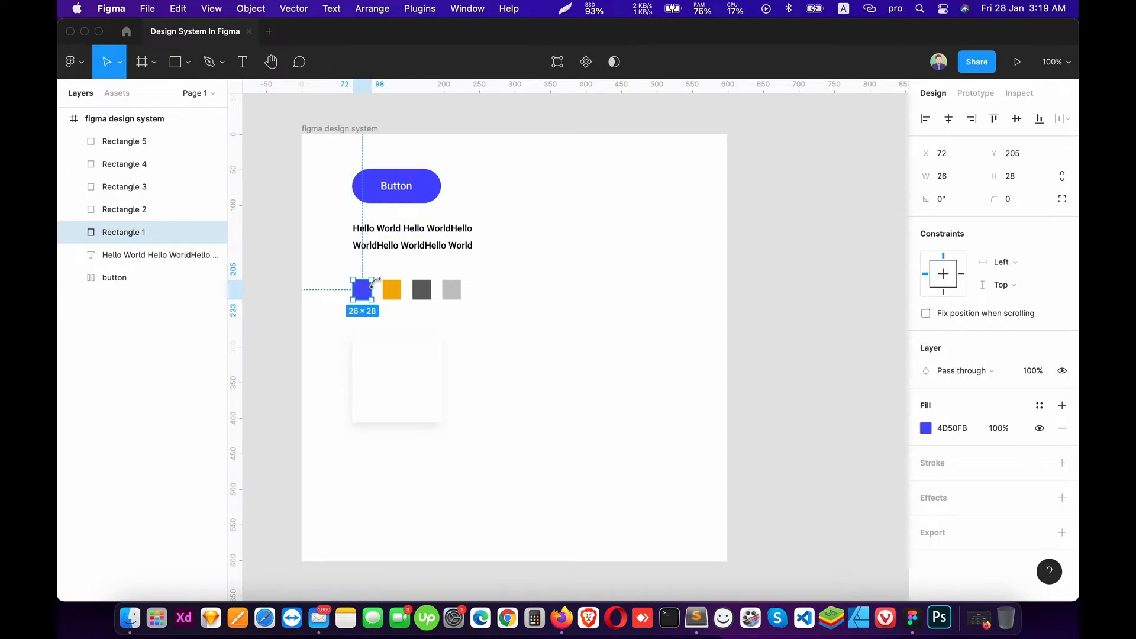
left_click(398, 187)
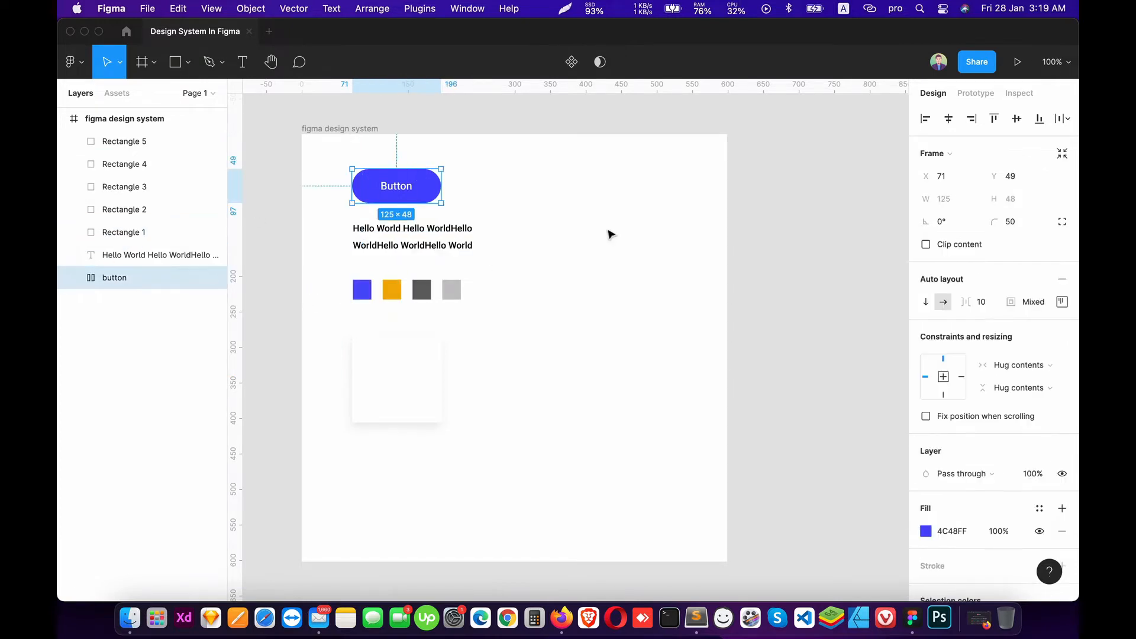
left_click(571, 62)
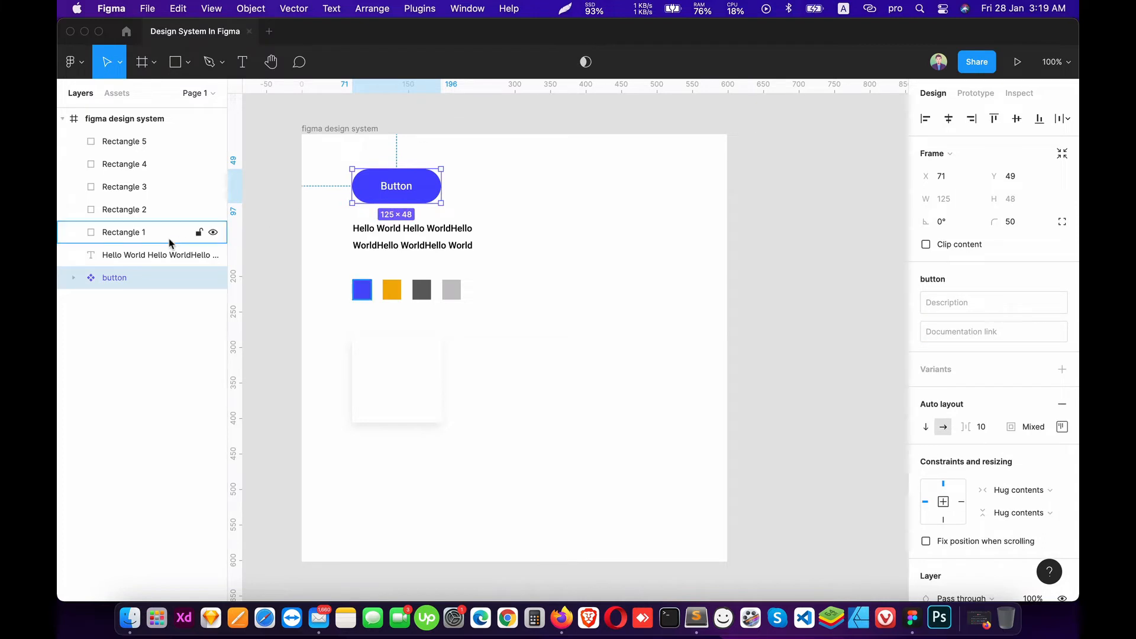
Create a text style named "paragraph" from the Hello World text
left_click(124, 256)
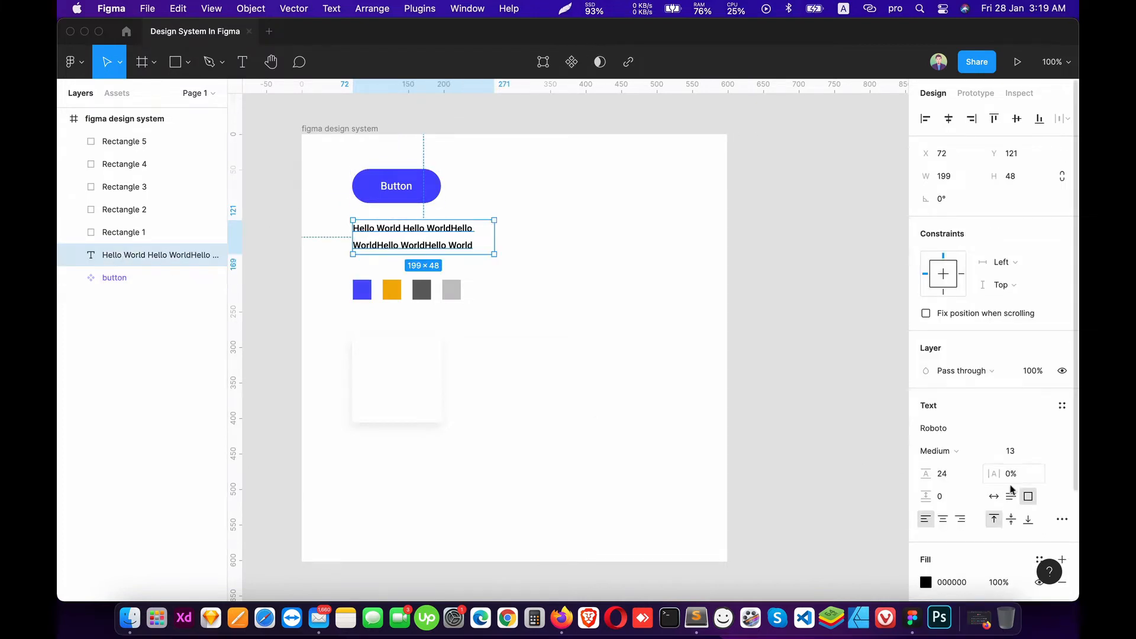
left_click(1062, 405)
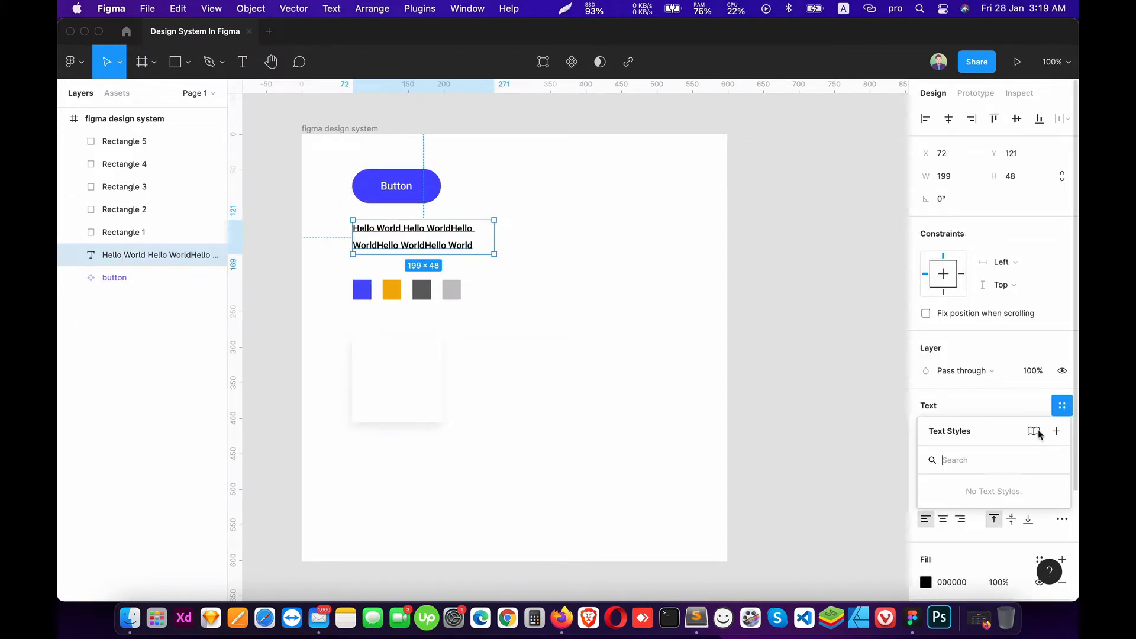
left_click(1057, 433)
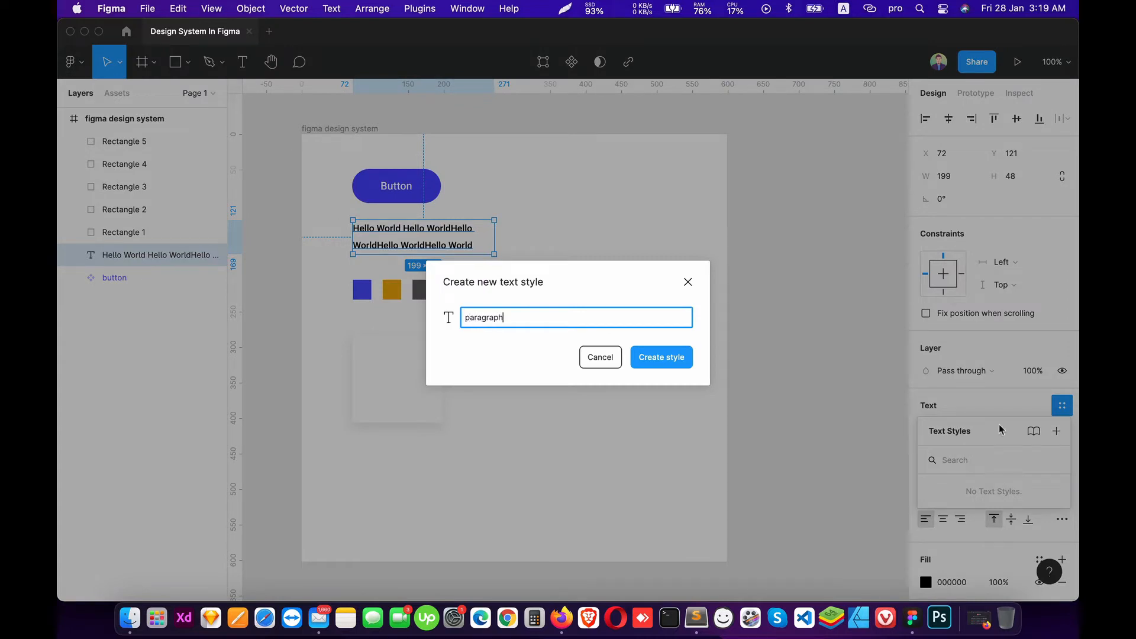
left_click(661, 357)
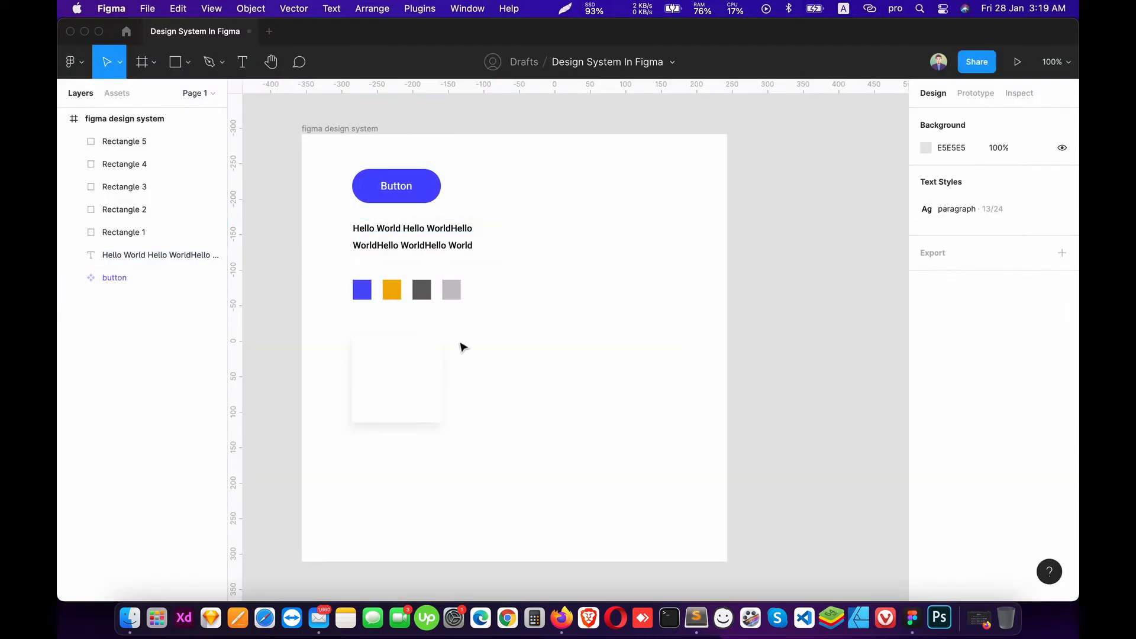
Create a colour style named "Primary color" from the blue swatch's fill
left_click(364, 294)
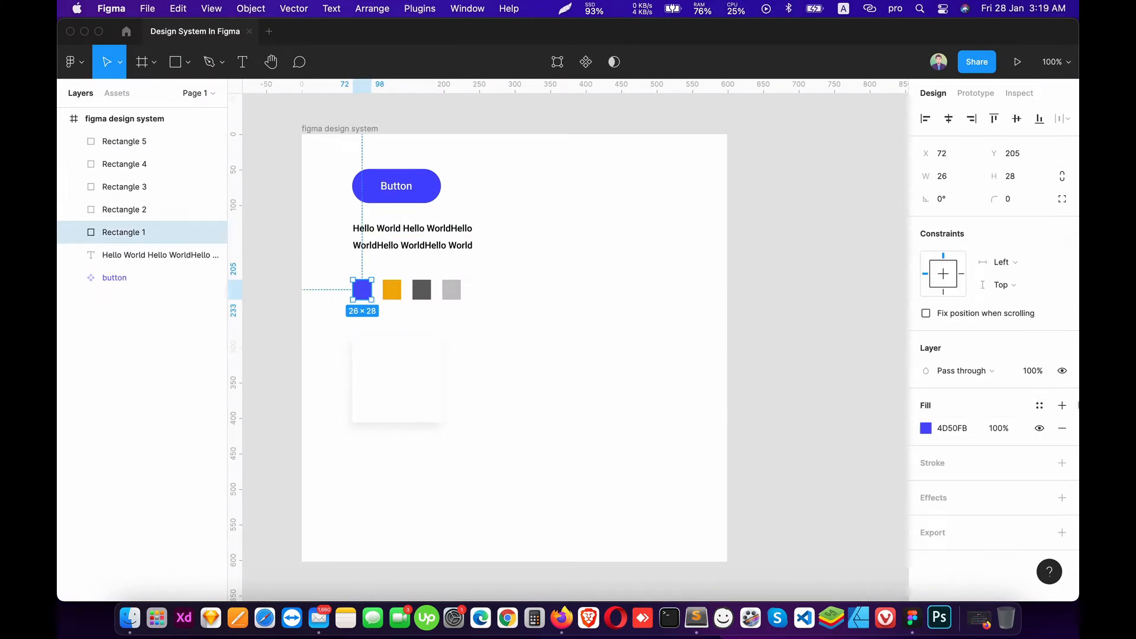
left_click(1038, 407)
left_click(1057, 343)
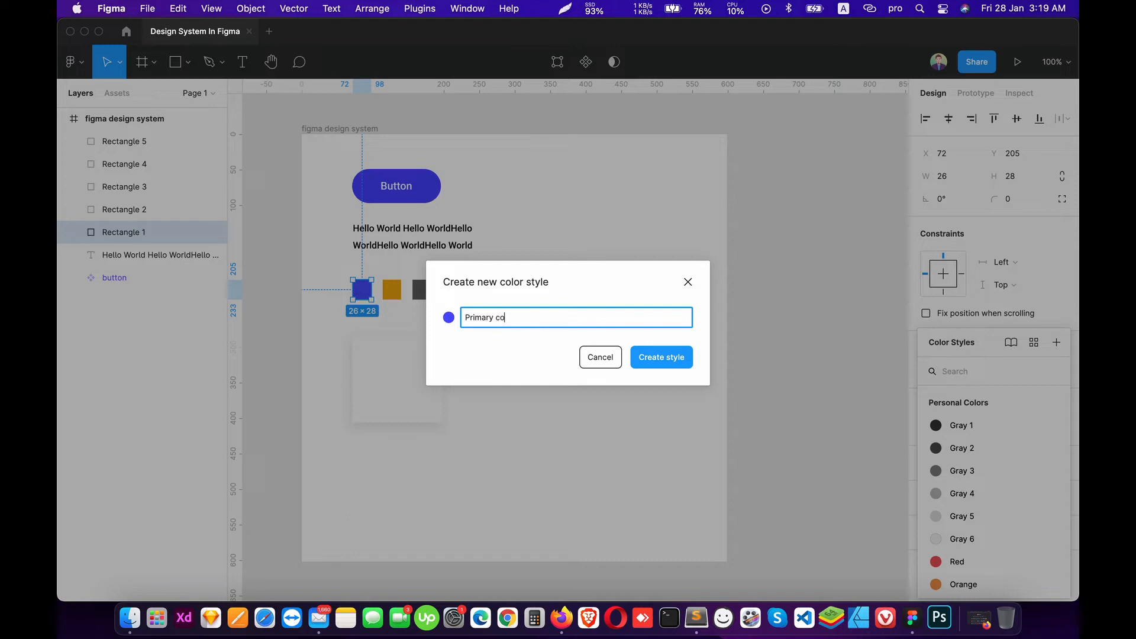
left_click(671, 361)
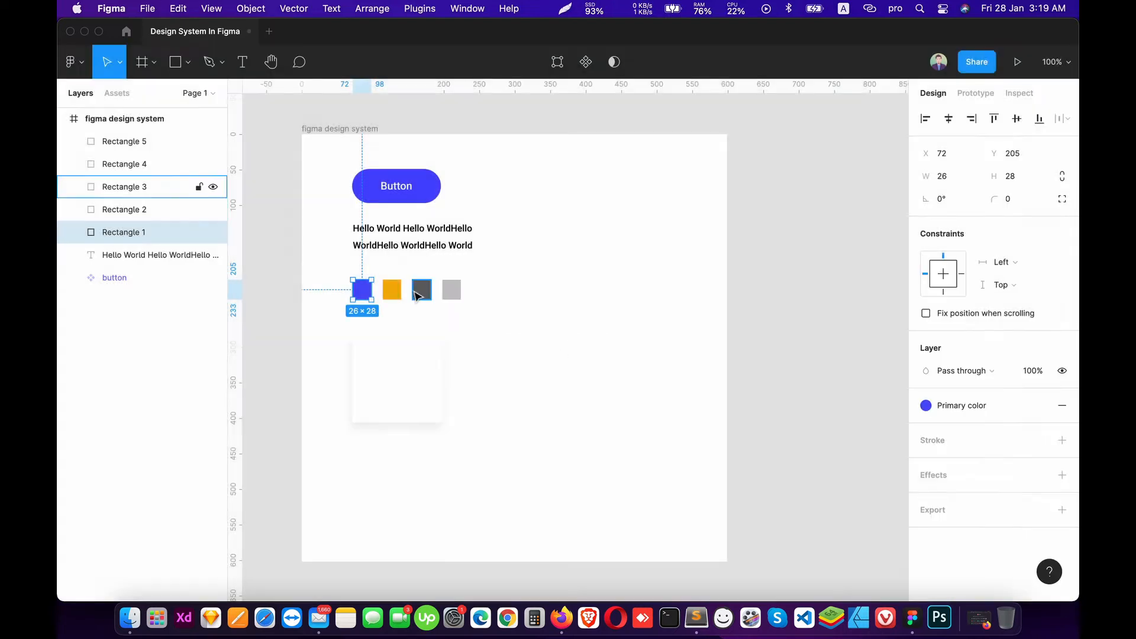
Create a colour style named "secondary color" from the orange swatch's fill
left_click(391, 289)
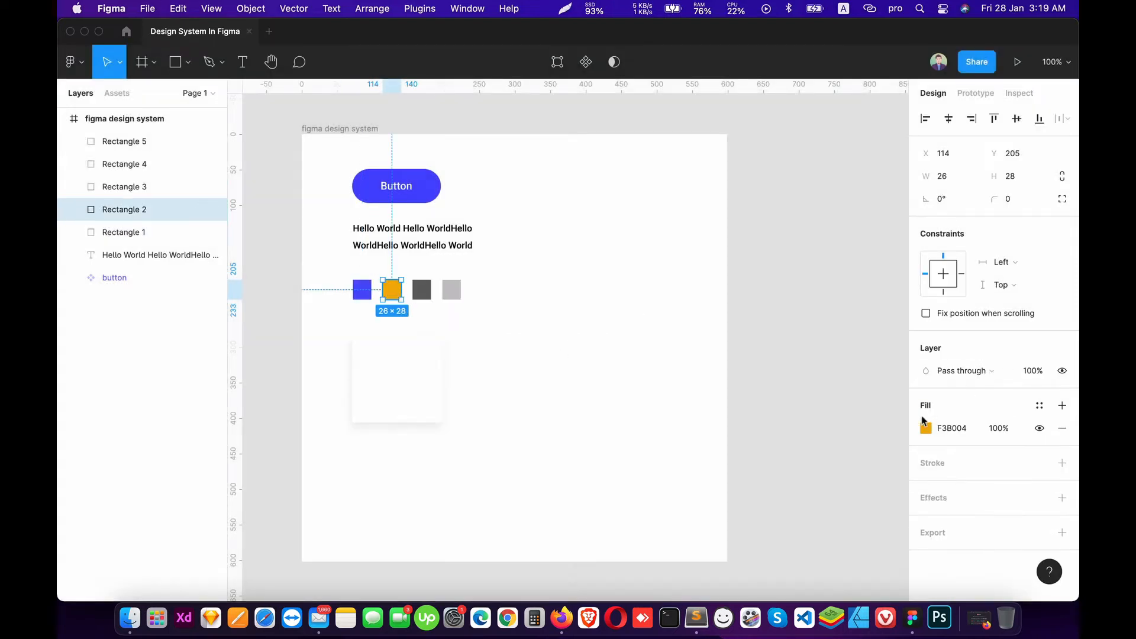
left_click(1039, 405)
left_click(1057, 342)
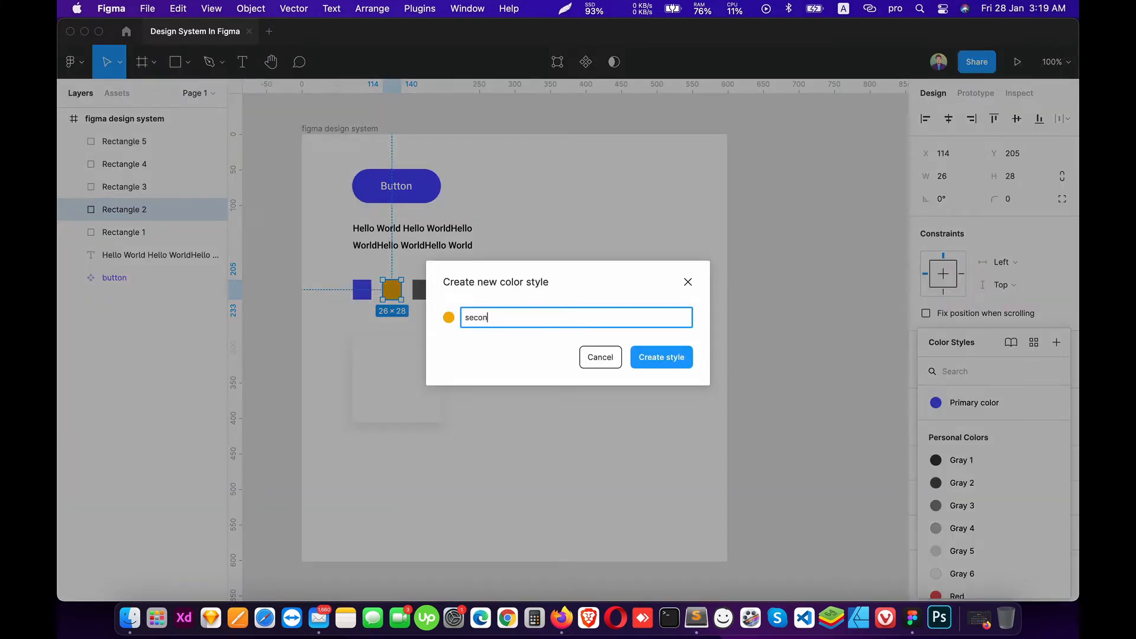
left_click(640, 362)
Create a colour style named "text dark" from the dark grey swatch's fill
left_click(422, 289)
left_click(1040, 406)
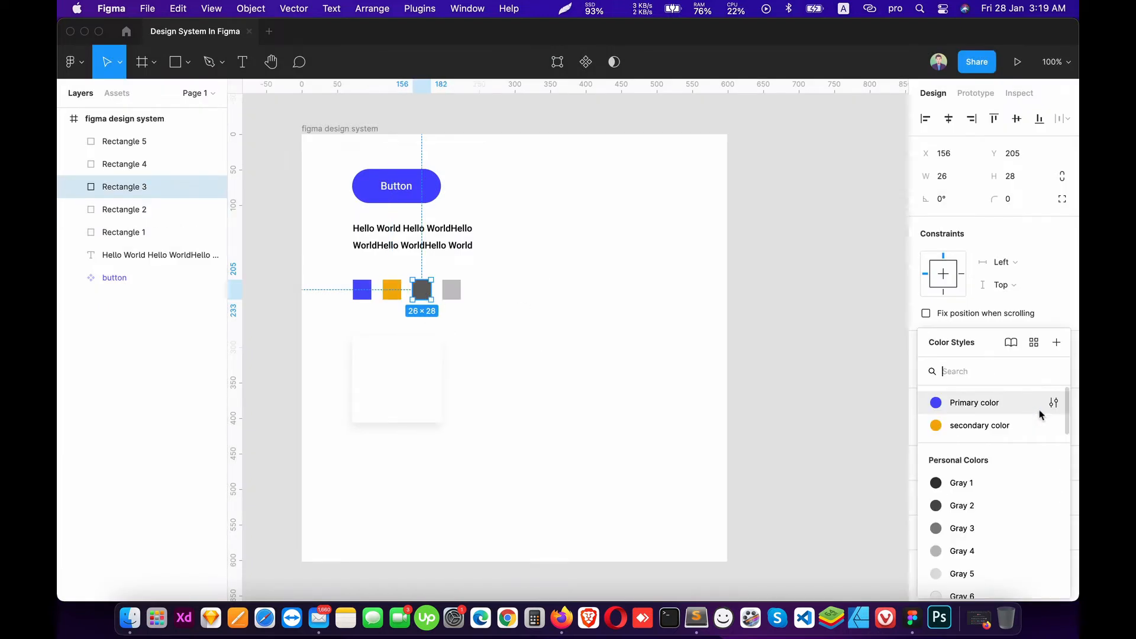
left_click(1057, 343)
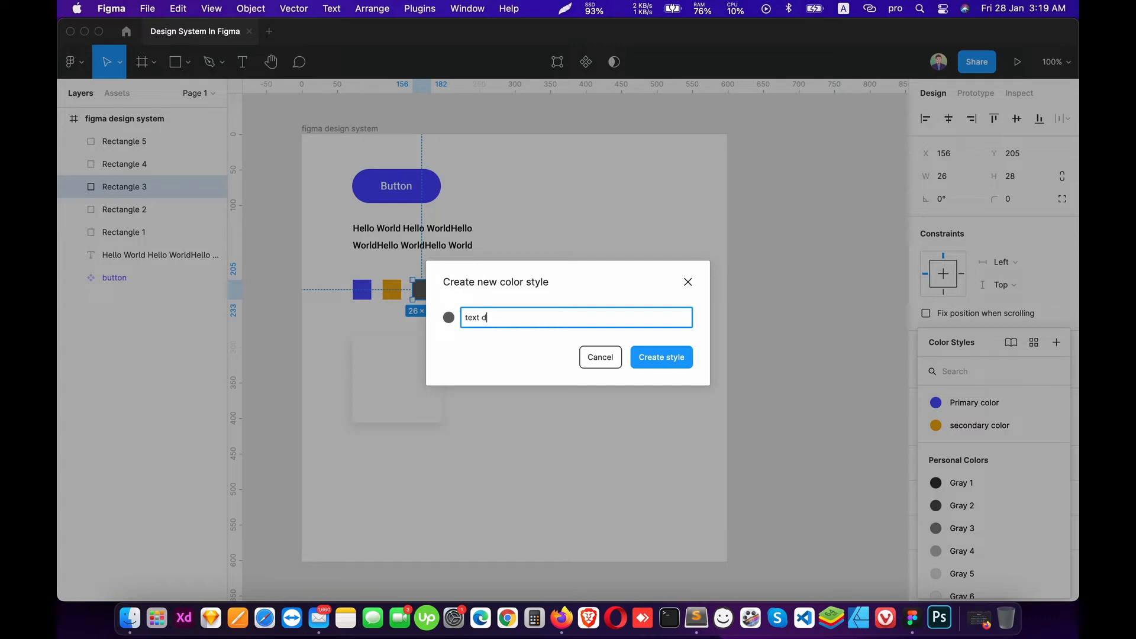
left_click(661, 357)
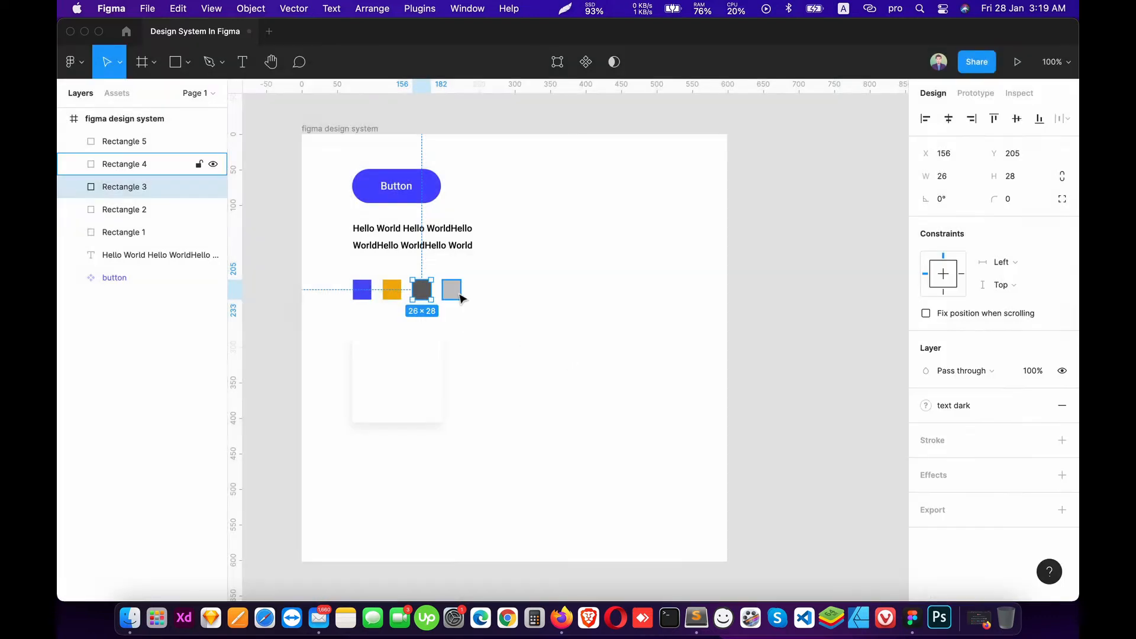
Create a colour style named "text light" from the light grey swatch's fill
left_click(148, 164)
left_click(1040, 405)
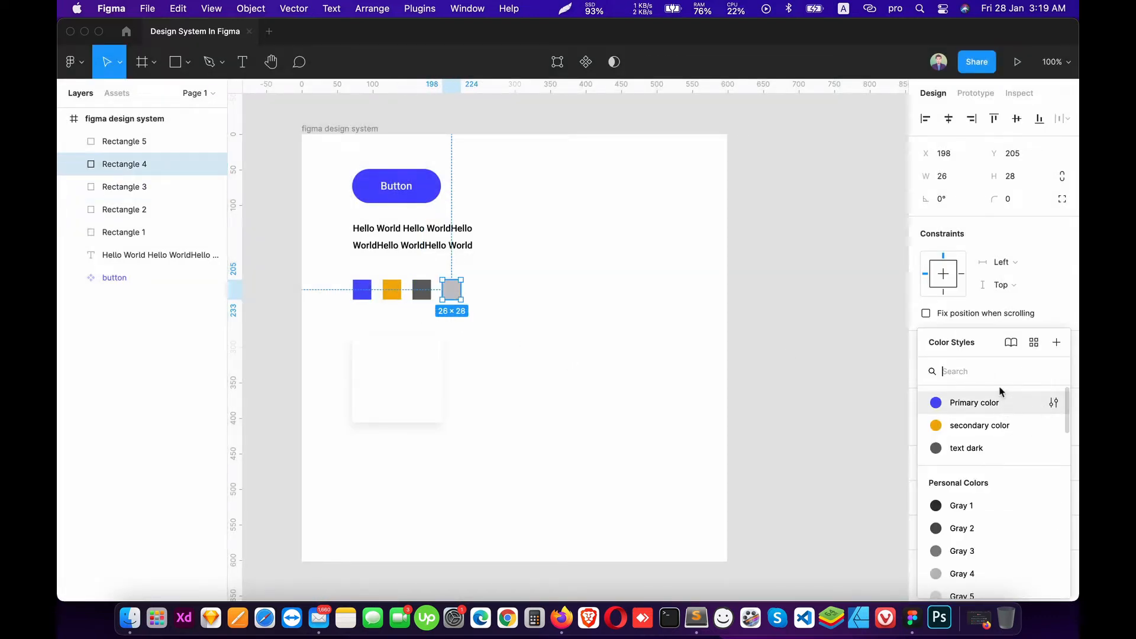
left_click(1054, 349)
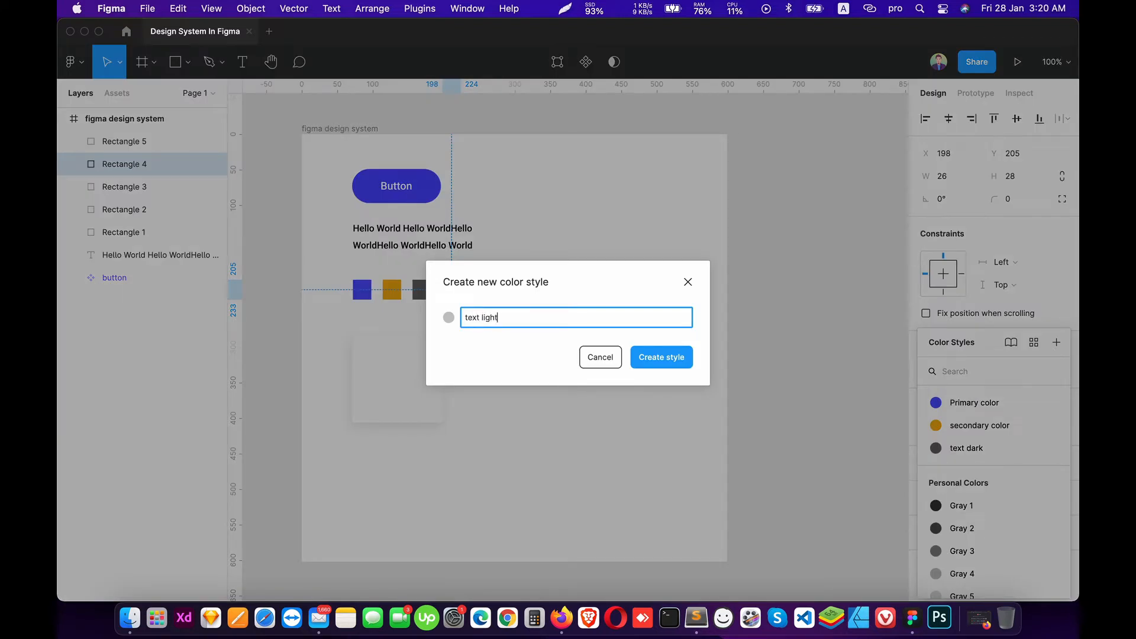
left_click(661, 357)
Create an effect style named "card shadow" from the white card's drop shadow
left_click(436, 388)
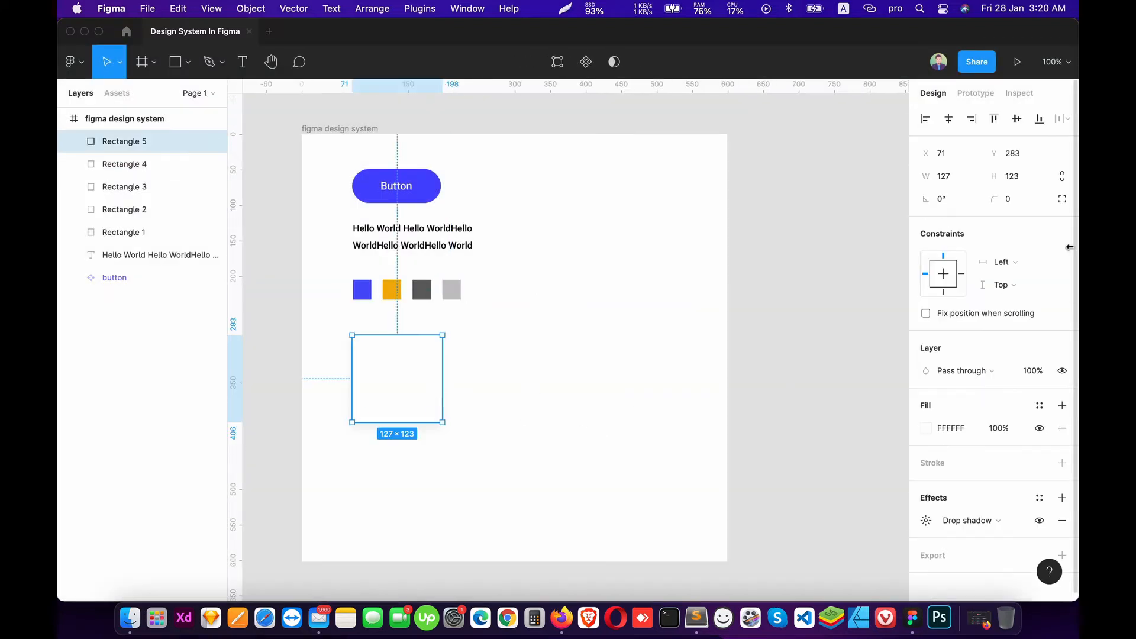
scroll(1006, 486, "down", 1)
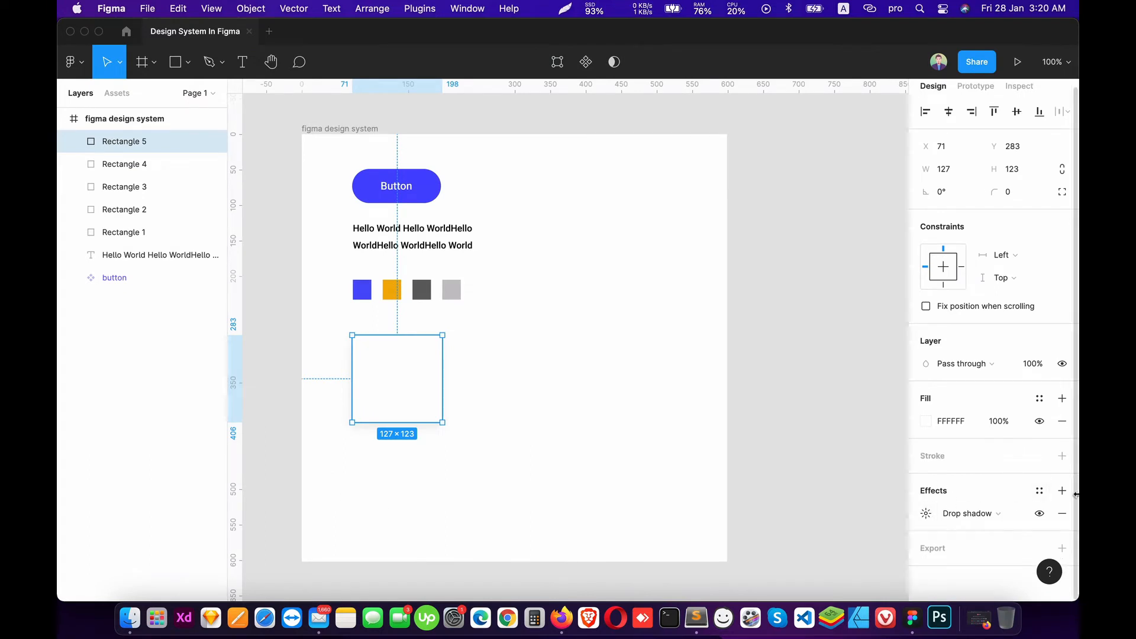
left_click(1040, 490)
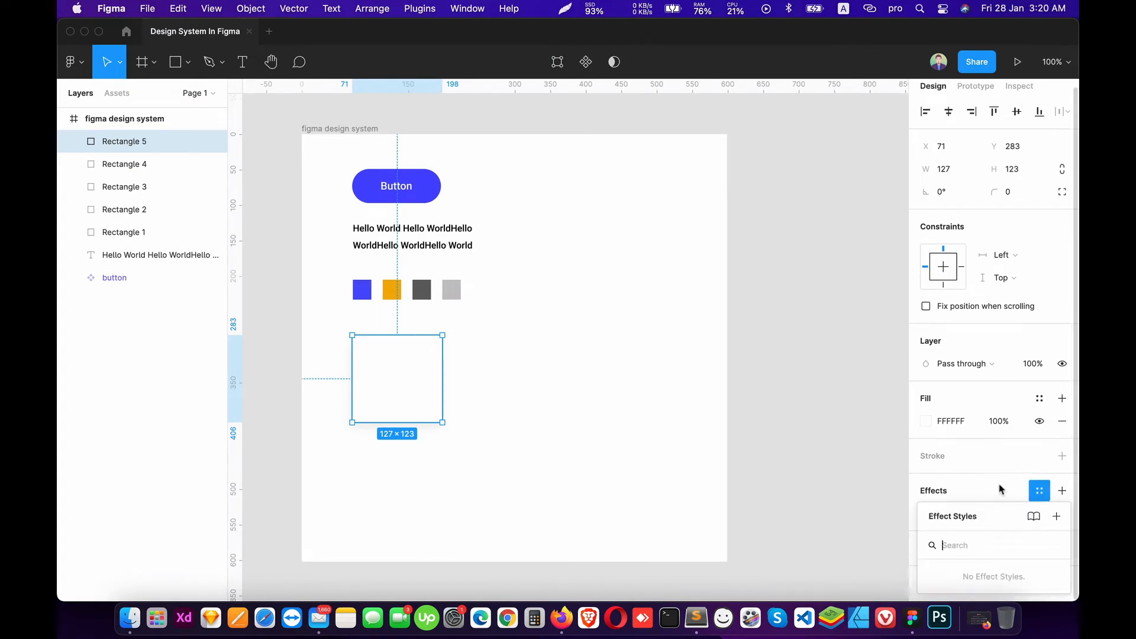
left_click(1056, 516)
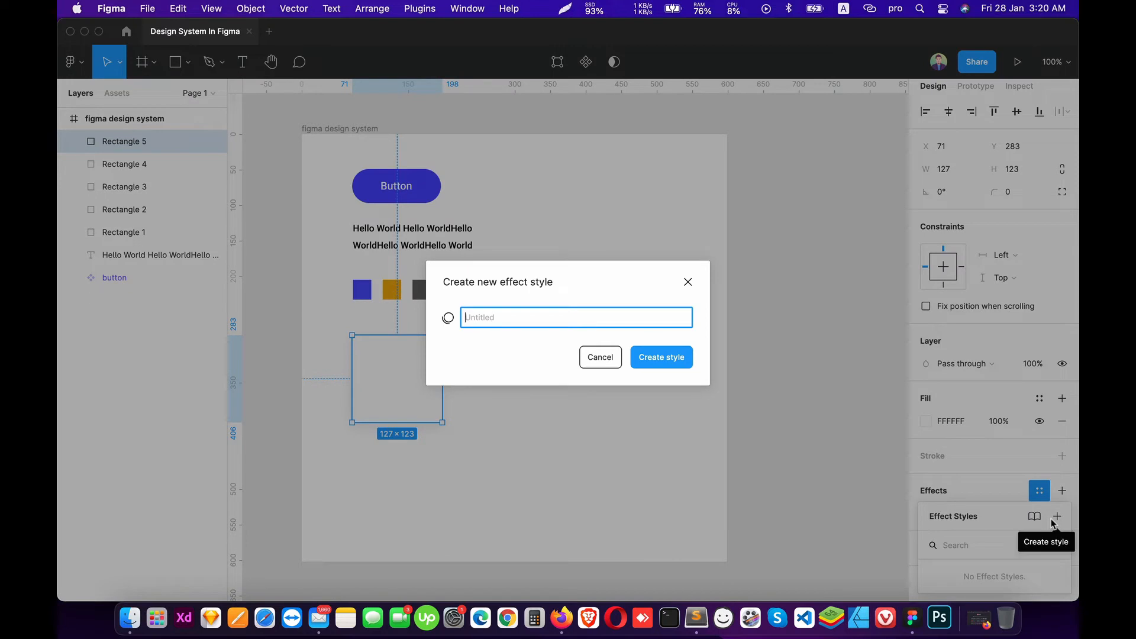
type("cr")
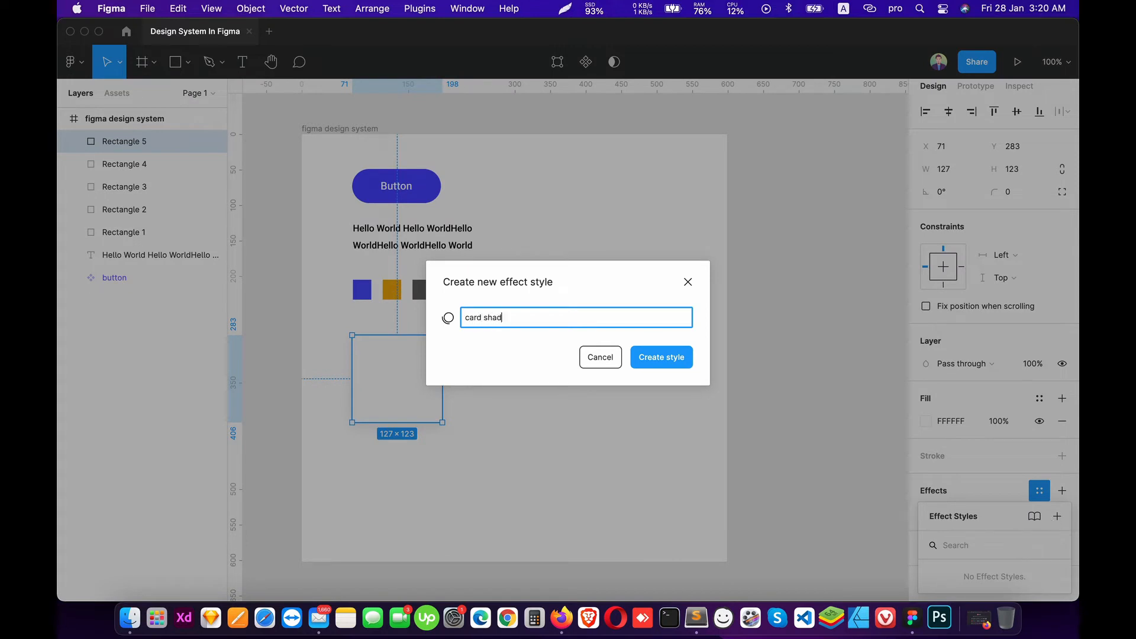
type("rd shadow")
key("Return")
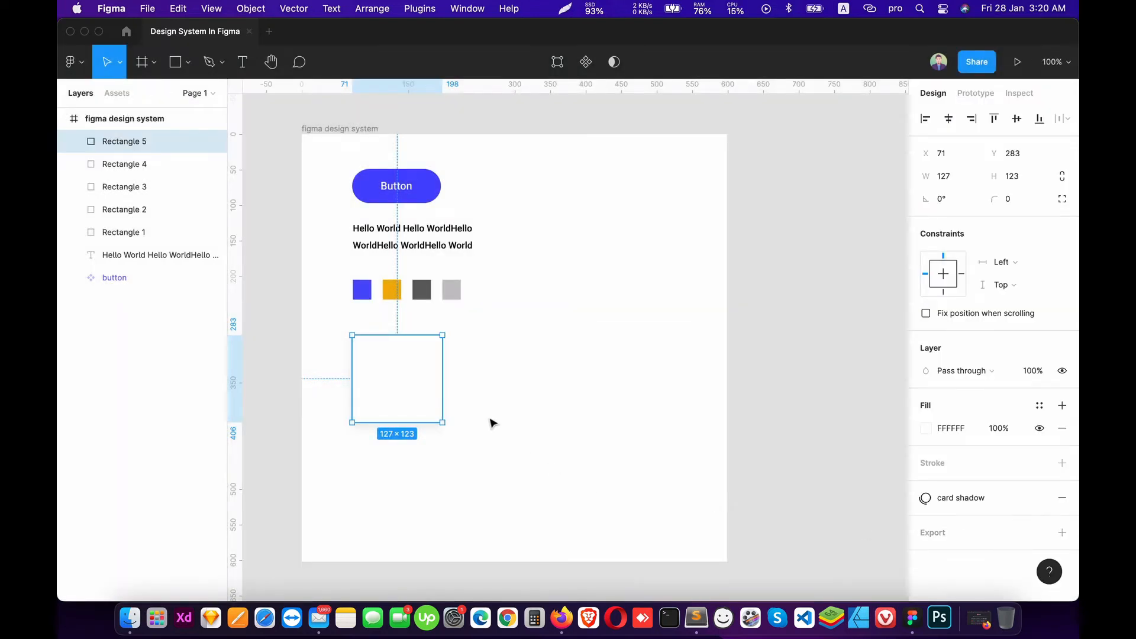
left_click(463, 367)
Rename Page 1 to "design system" and add a second page named "app ui"
left_click(62, 119)
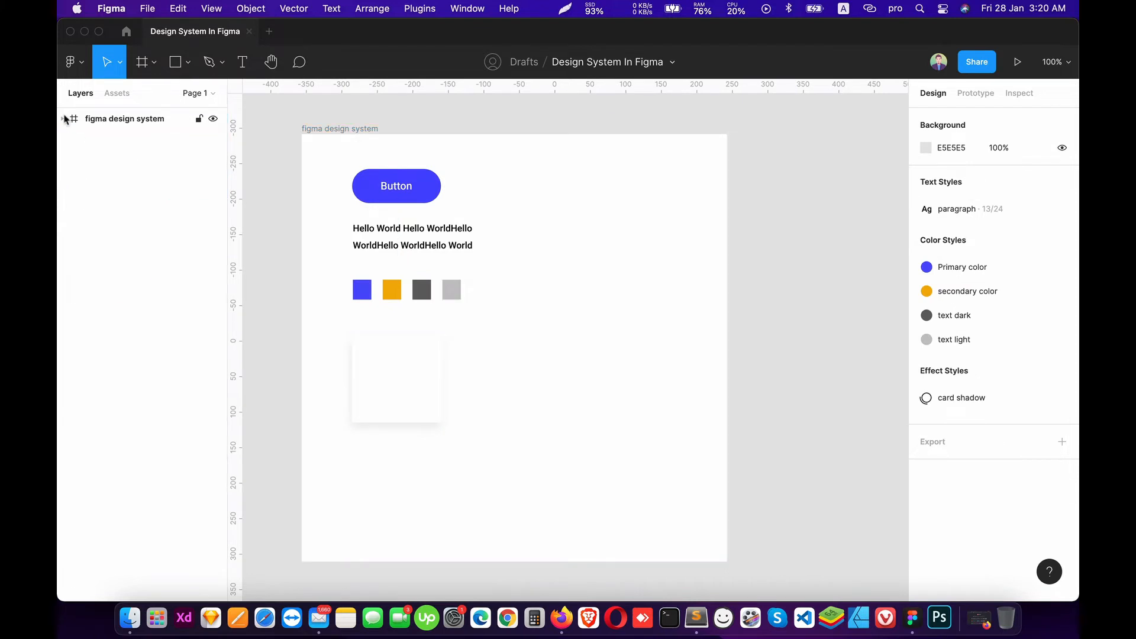
left_click(198, 93)
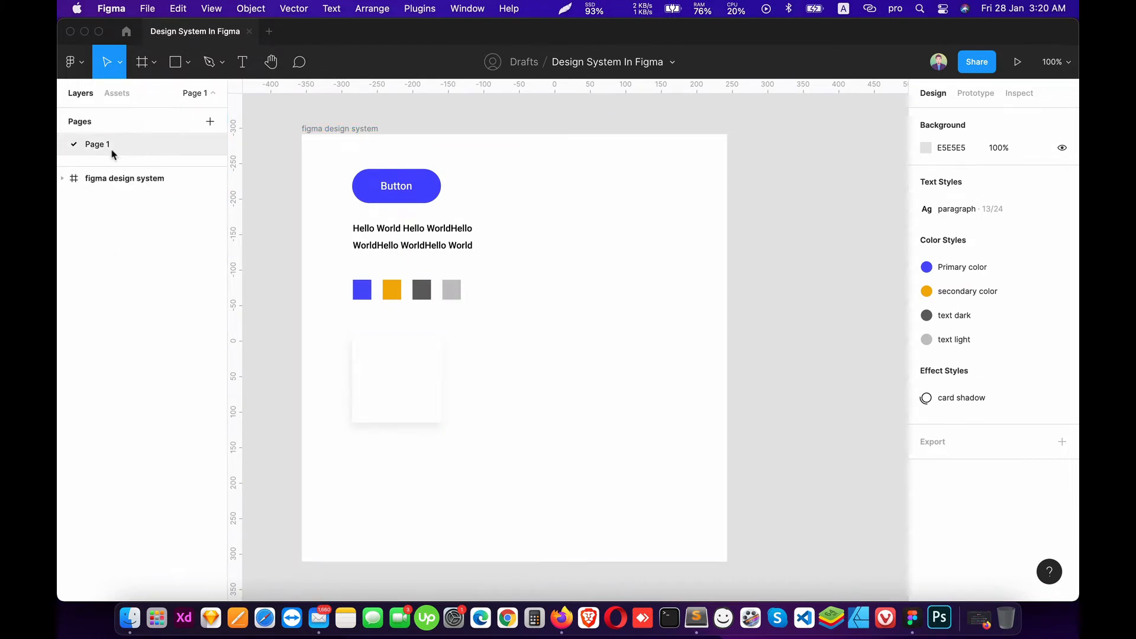
double_click(109, 145)
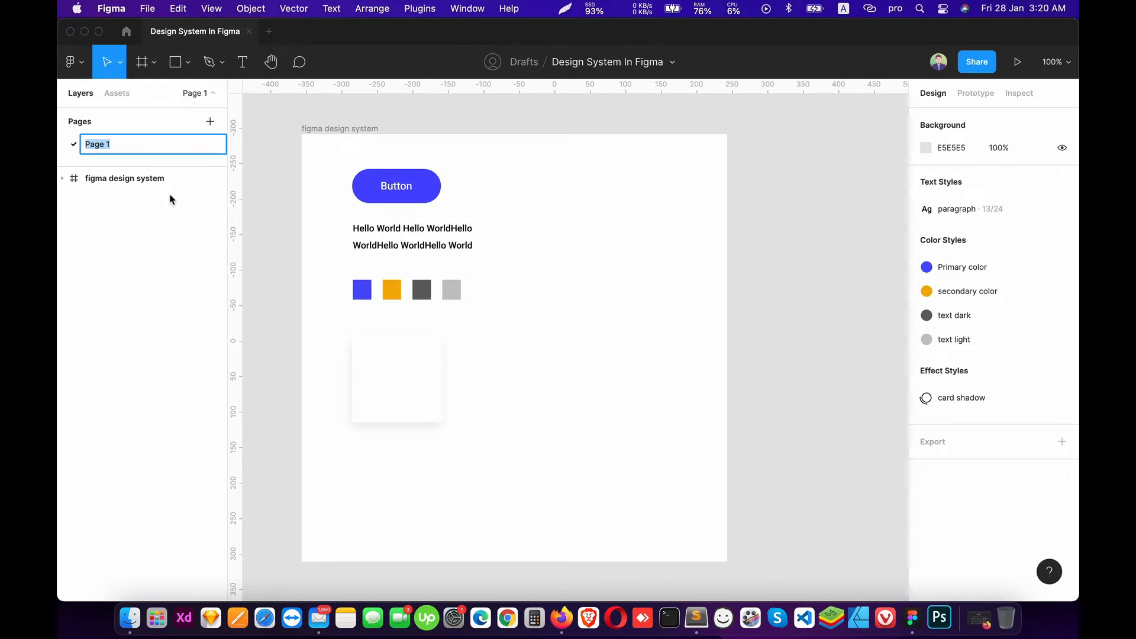
type("design syste")
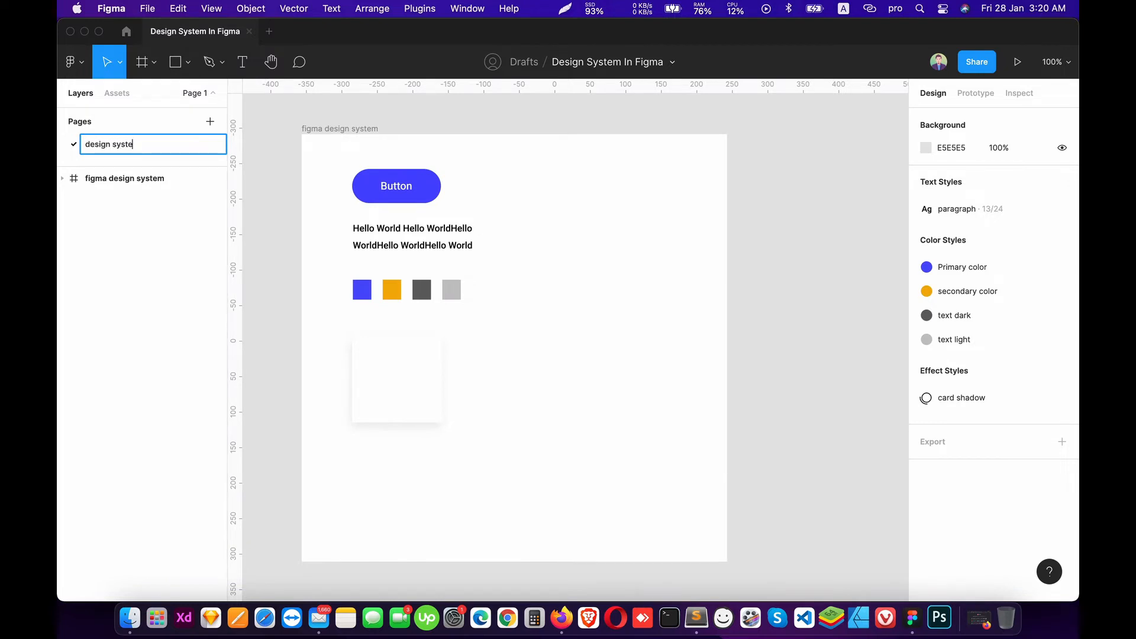
type("m")
key("Return")
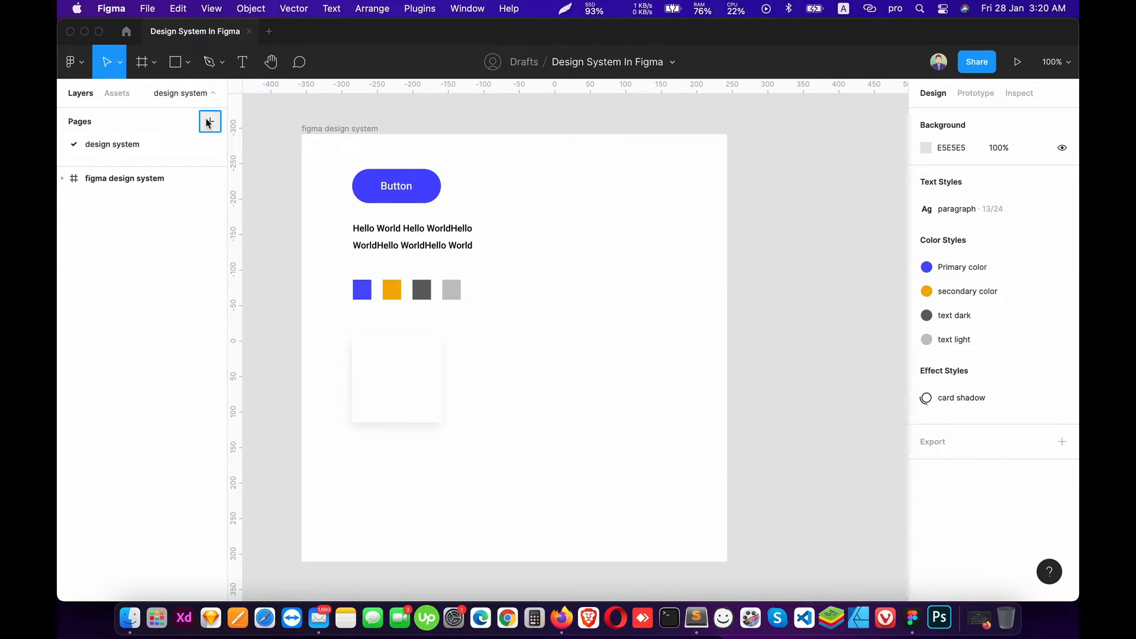
left_click(210, 121)
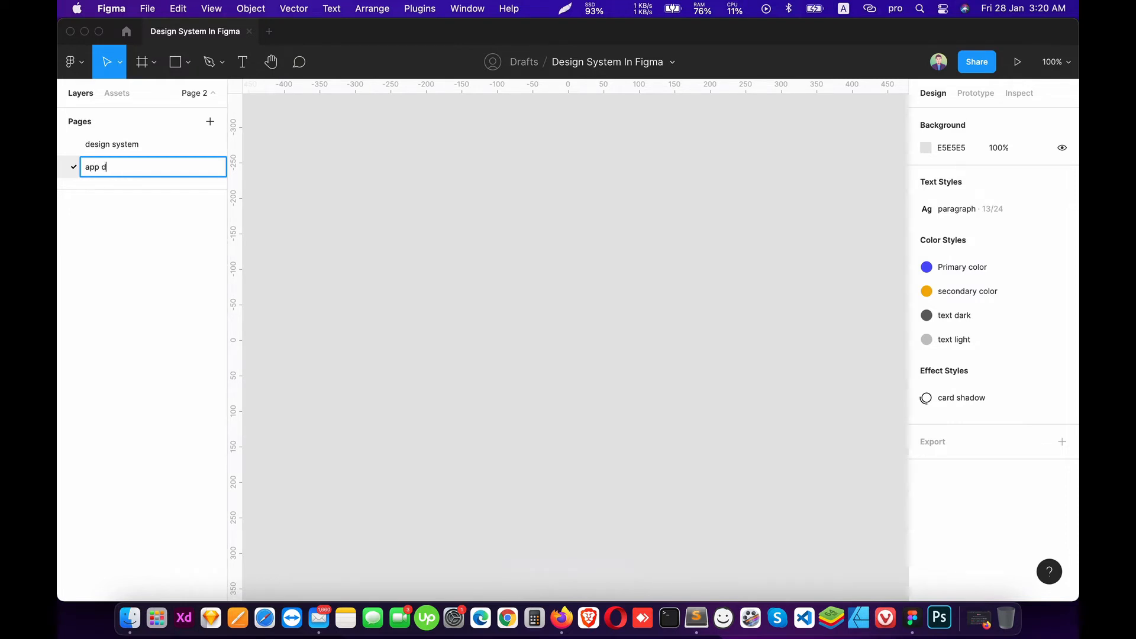
key("Return")
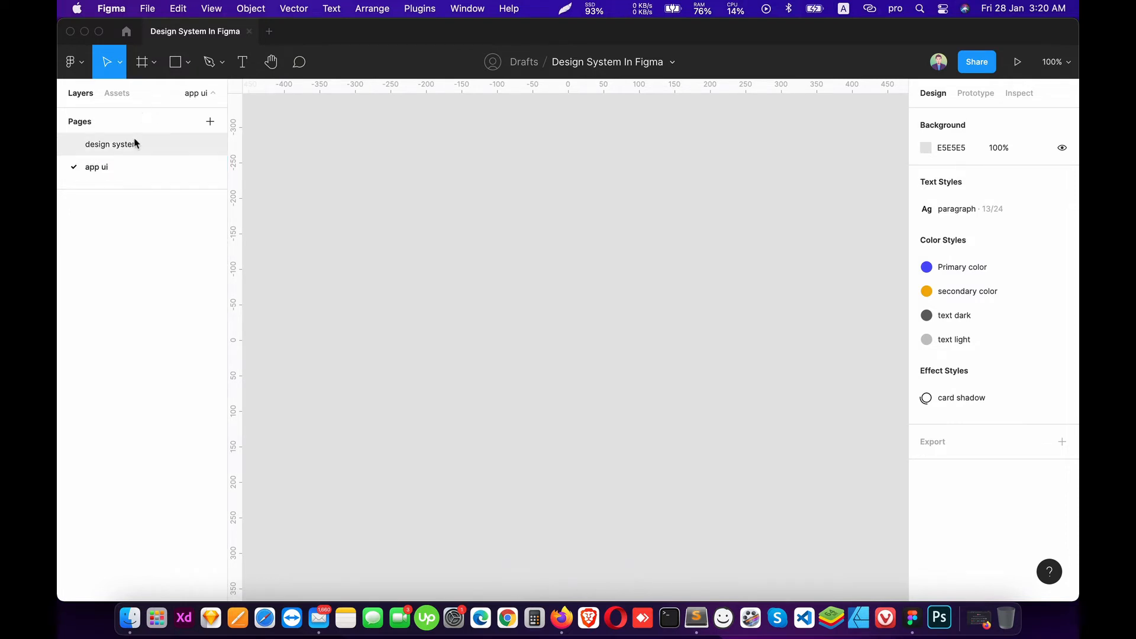
Review all the elements on the "design system" page and compare with the "app ui" page
left_click(135, 145)
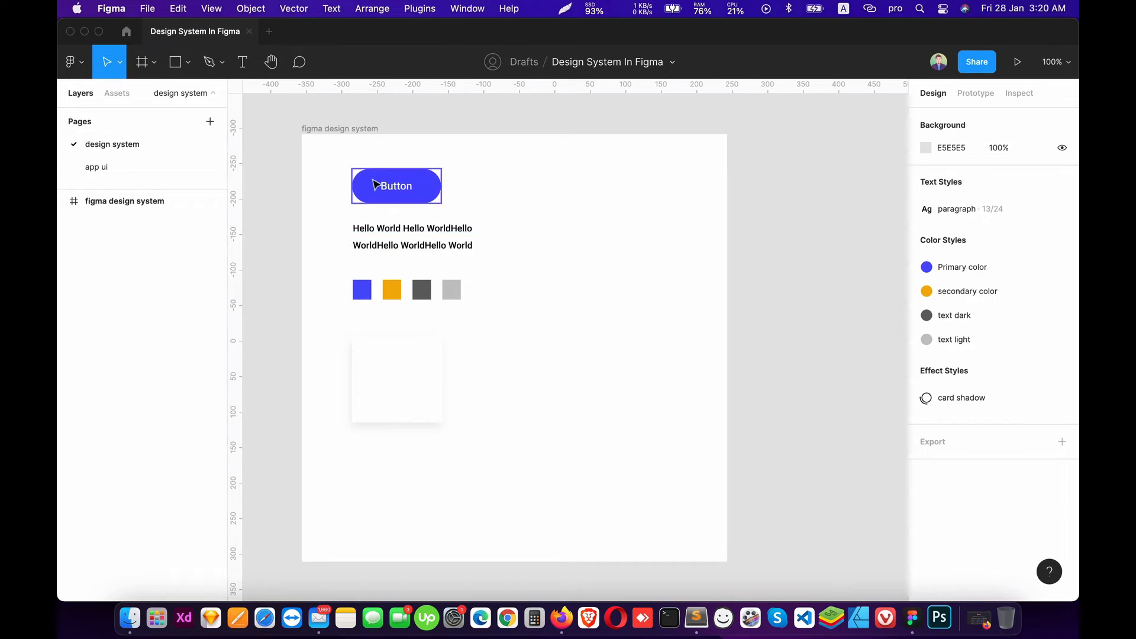
left_click_drag(321, 165, 711, 544)
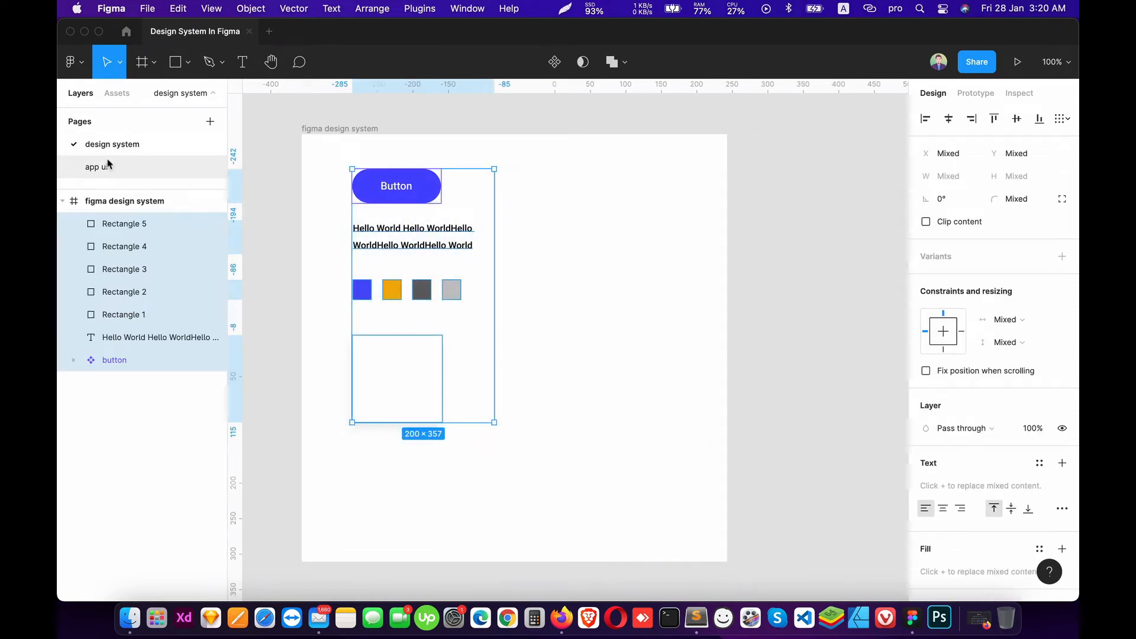
left_click(62, 201)
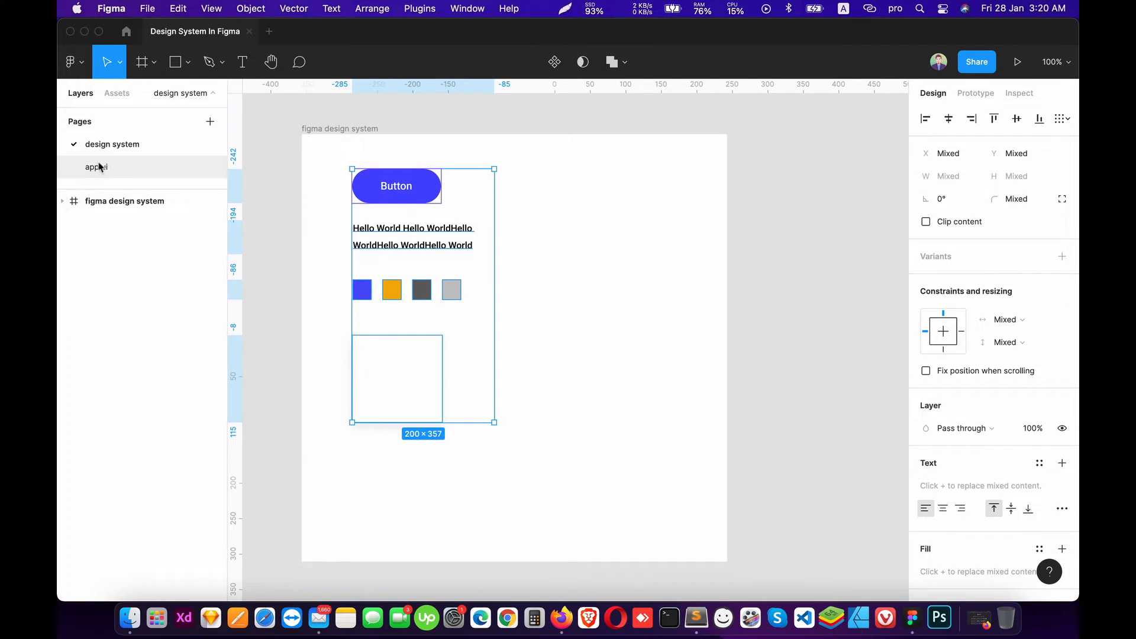
left_click(104, 167)
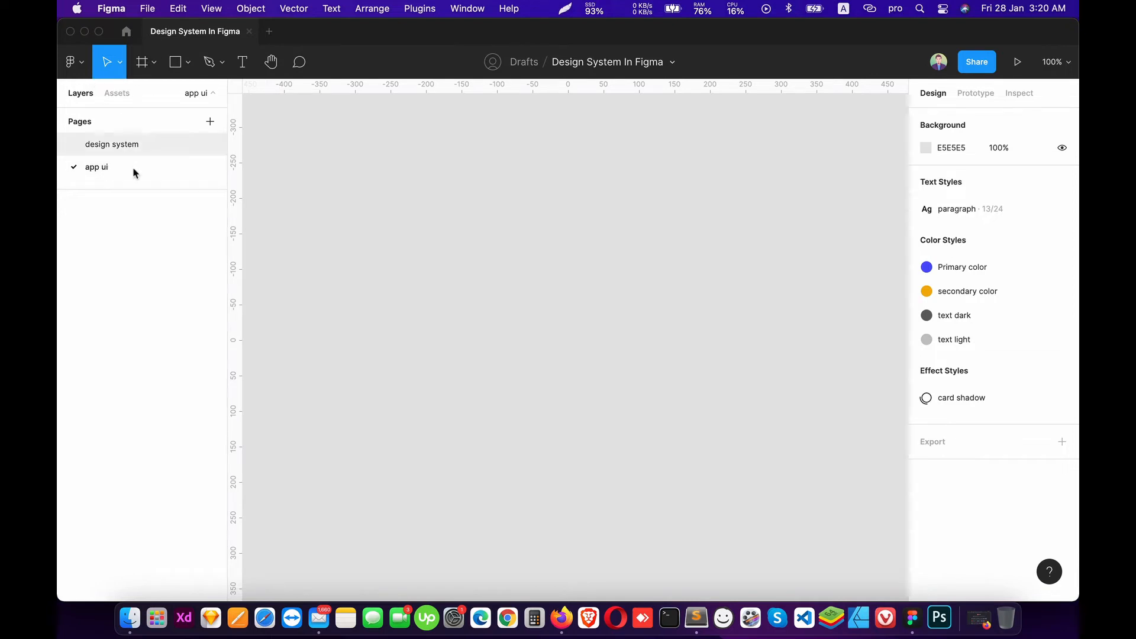
left_click(95, 151)
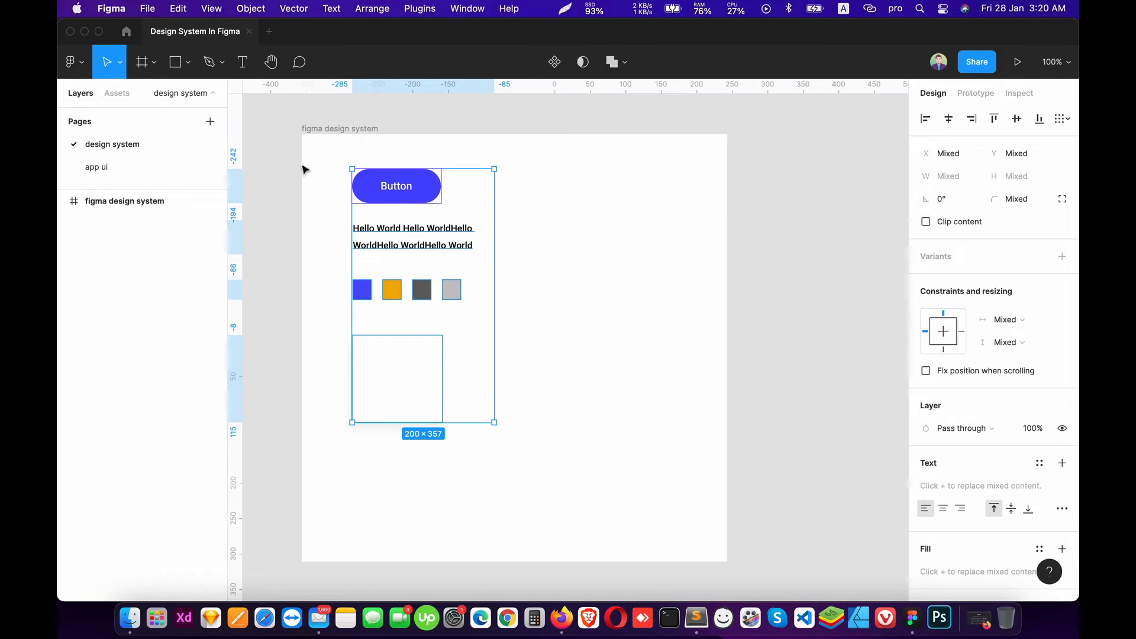
left_click_drag(305, 166, 568, 504)
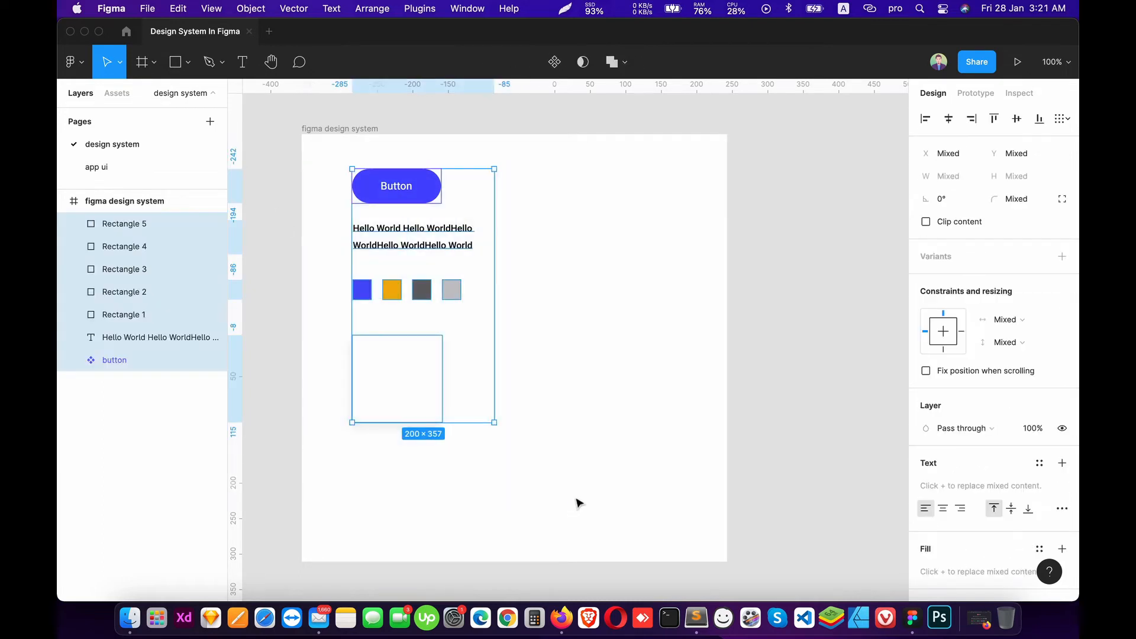
Add an iPhone 13 Pro Max frame to the "app ui" page, positioned at about X -365, Y -404
left_click(92, 170)
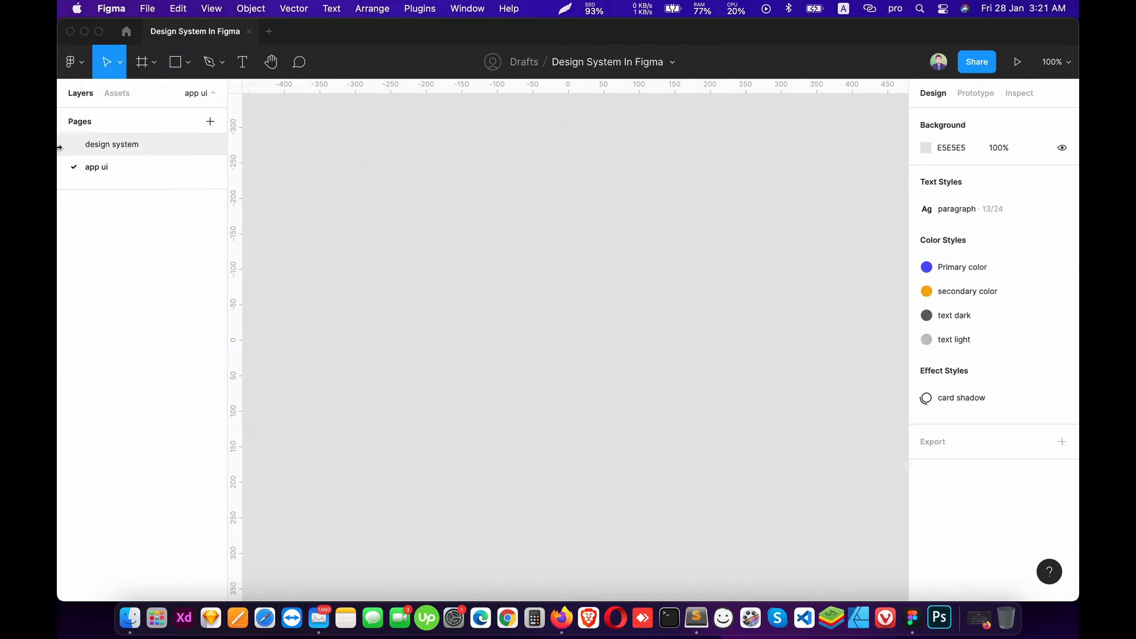
left_click(143, 62)
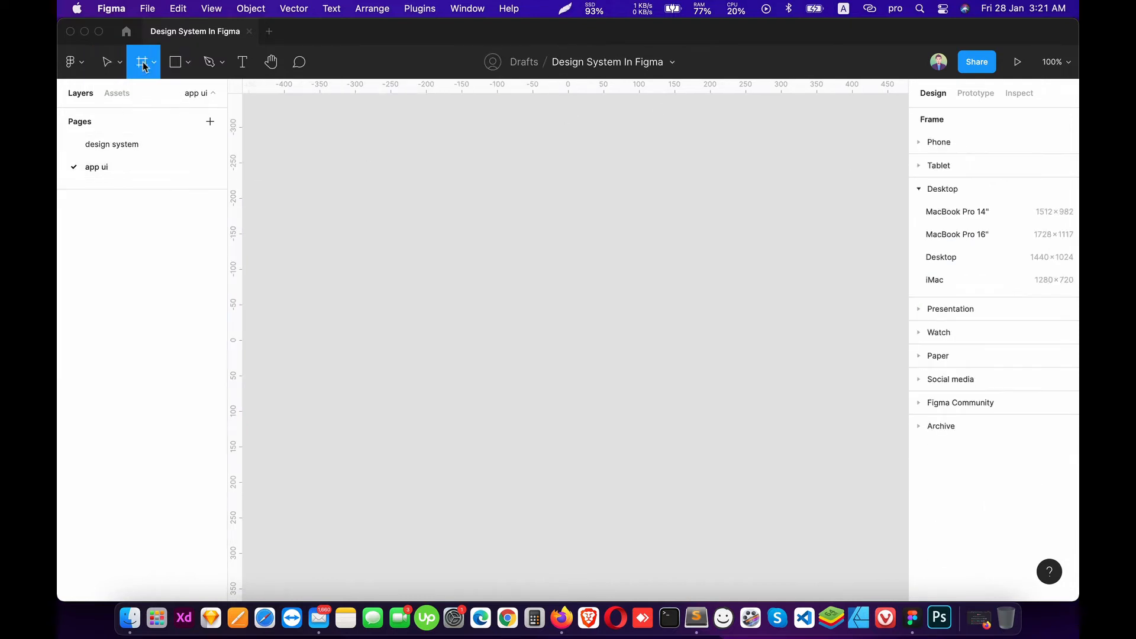
left_click(156, 67)
left_click(141, 97)
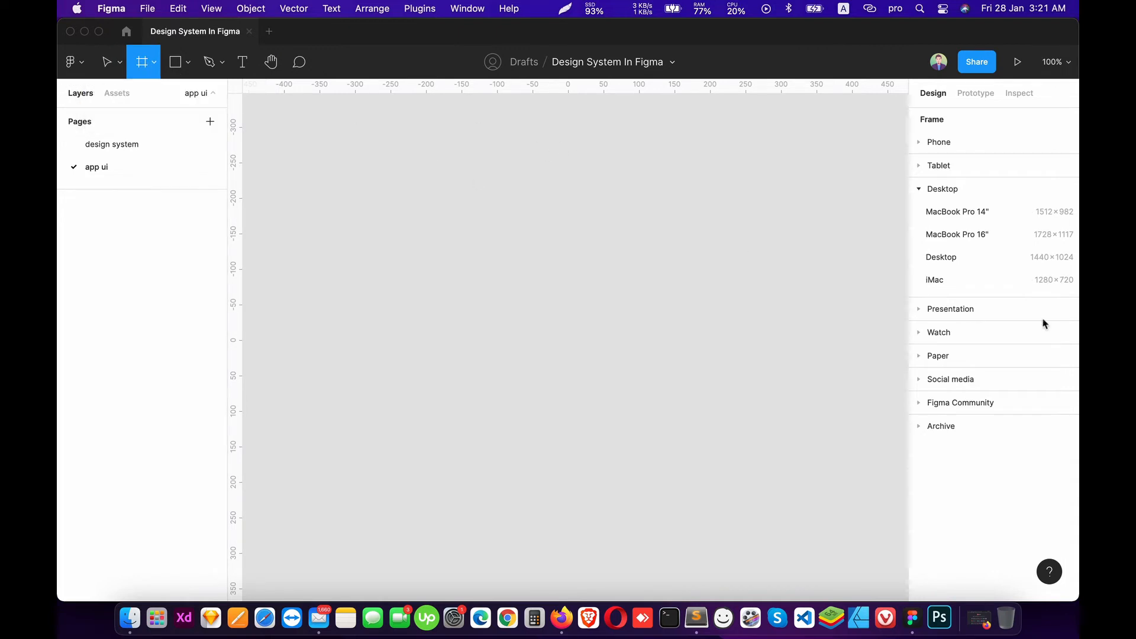
left_click(929, 142)
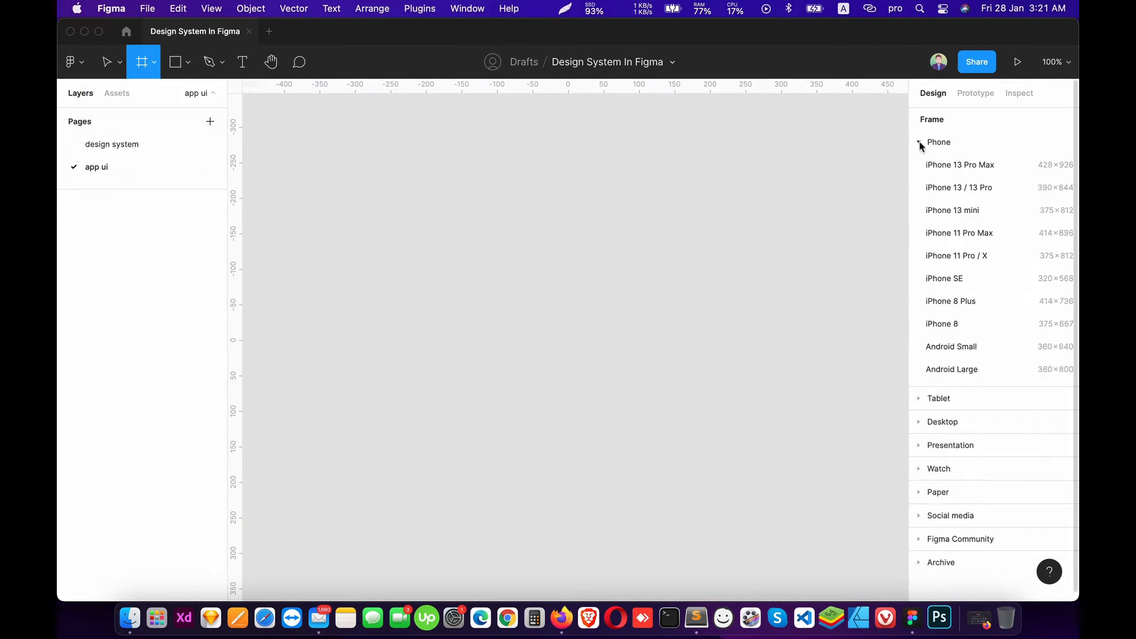
left_click(971, 173)
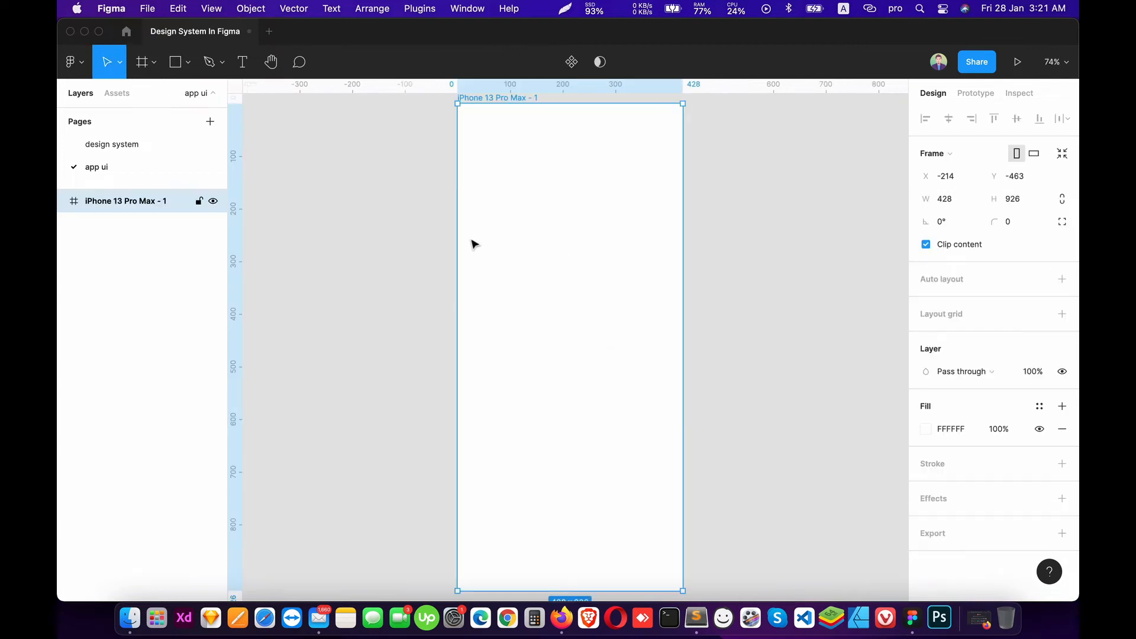
left_click_drag(483, 277, 474, 275)
Rename the iPhone 13 Pro Max frame to "login"
double_click(145, 203)
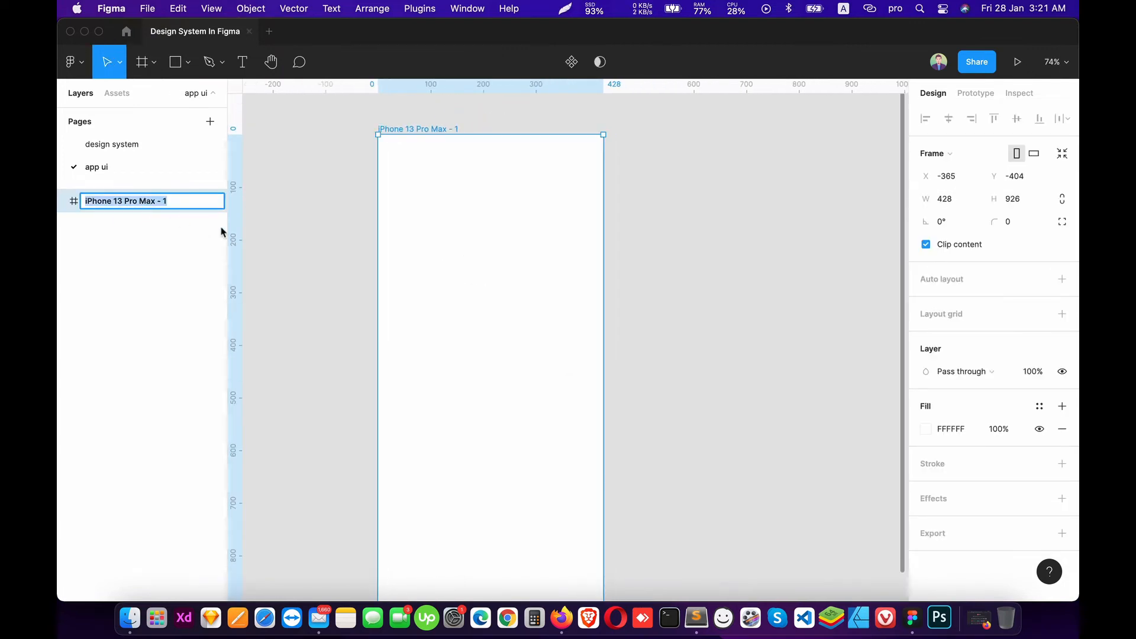
left_click(429, 278)
double_click(134, 203)
type("l")
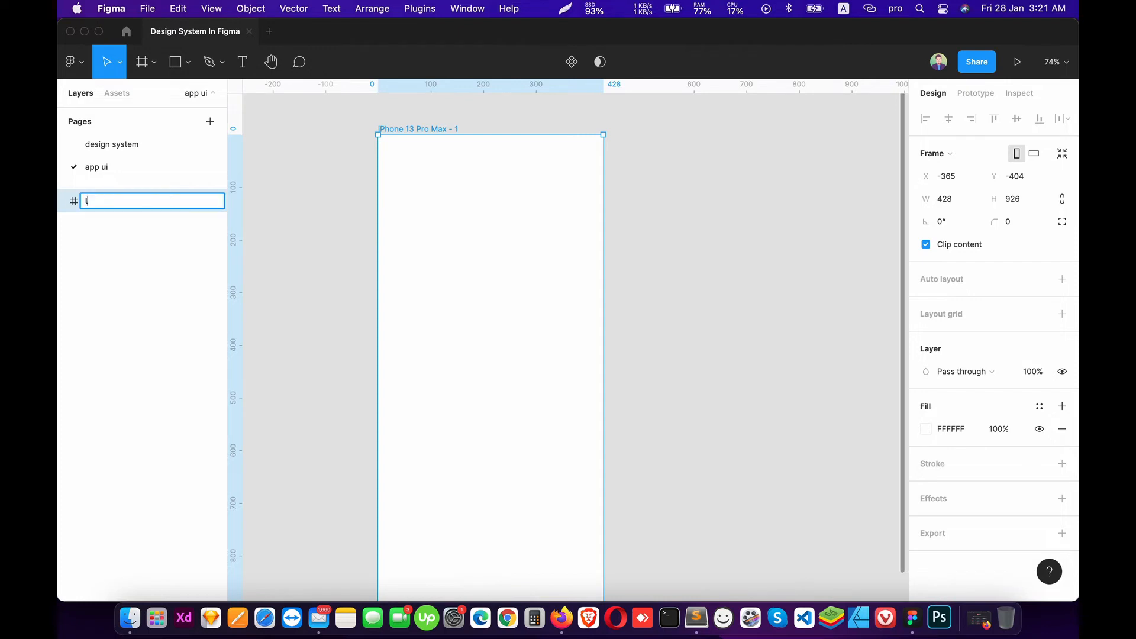
type("ogin")
key("Return")
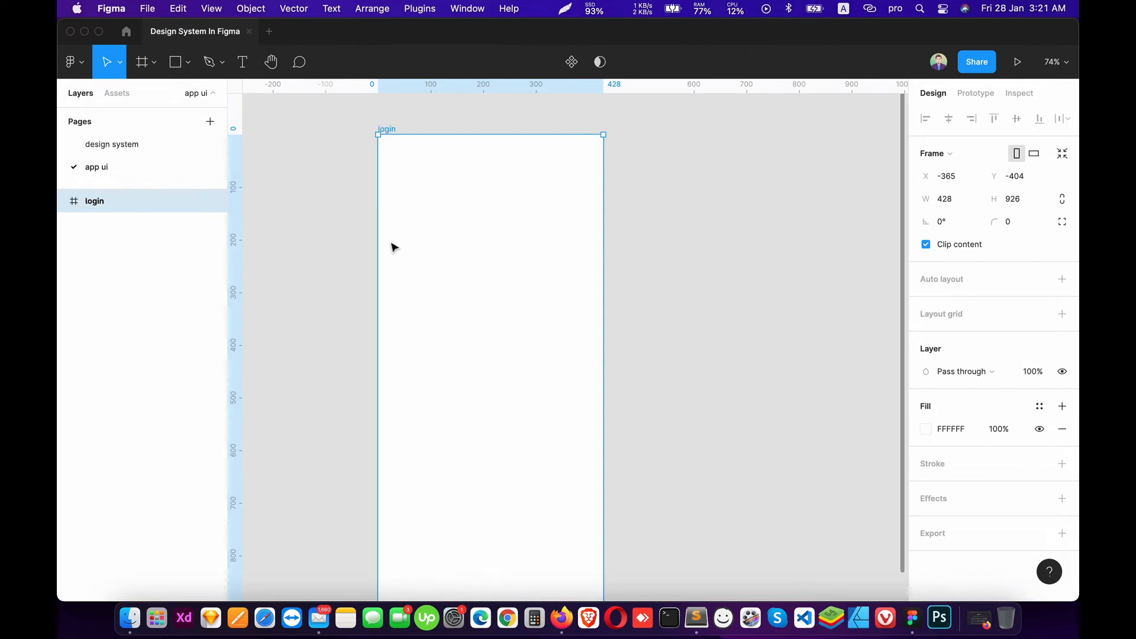
key("t")
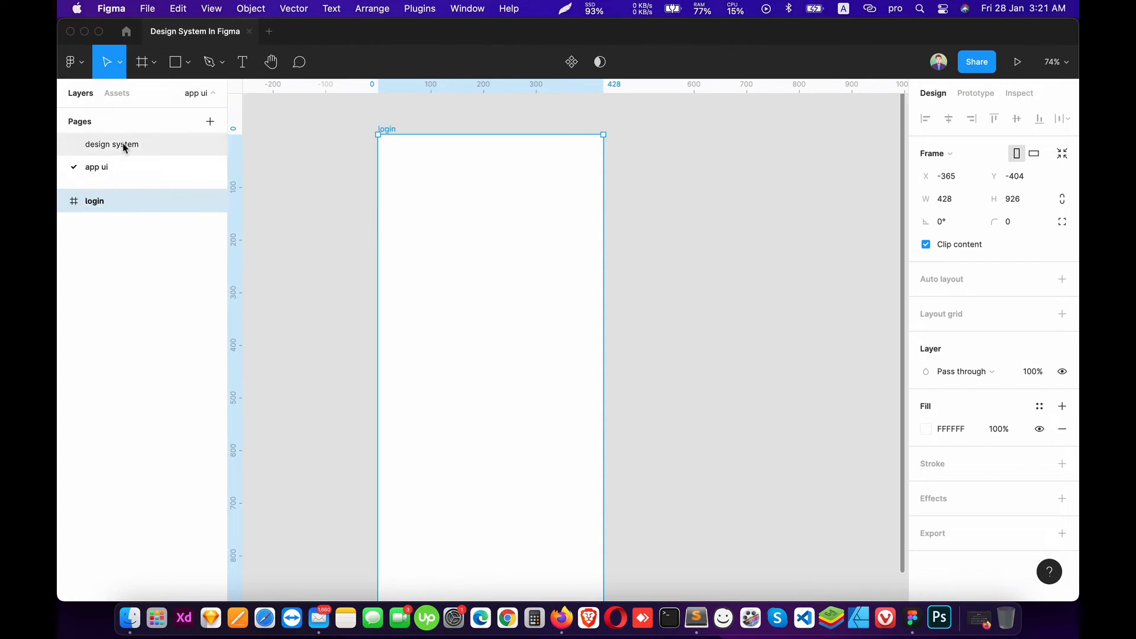
On the "design system" page, draw a rectangle about 314 × 42 below the card, at about X 72, Y 450
left_click(125, 148)
left_click(540, 304)
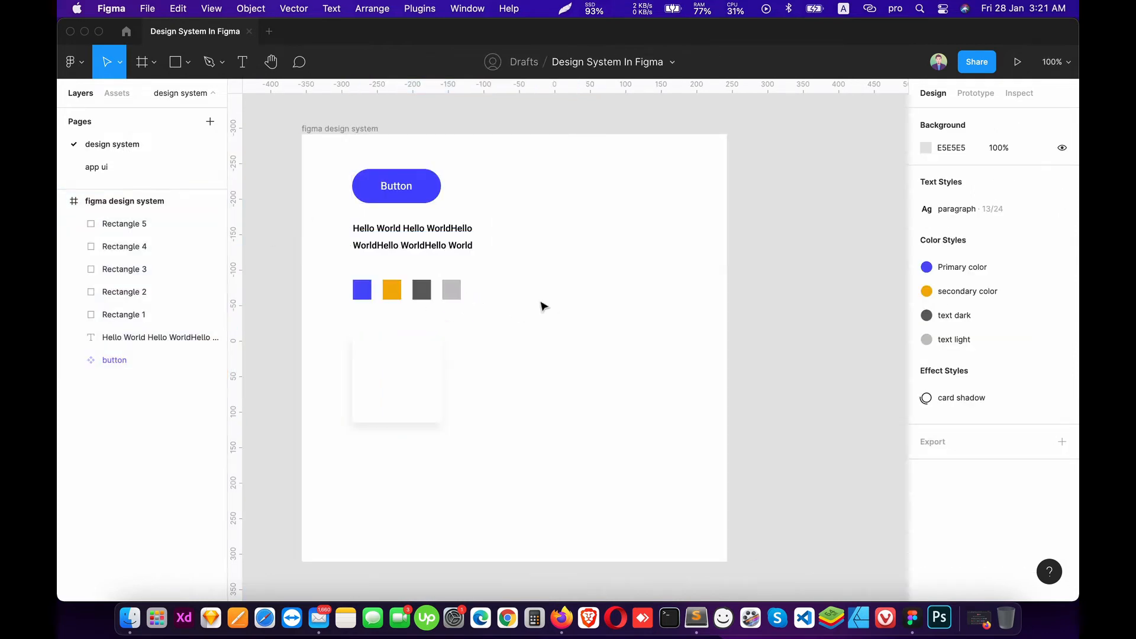
scroll(293, 172, "down", 3)
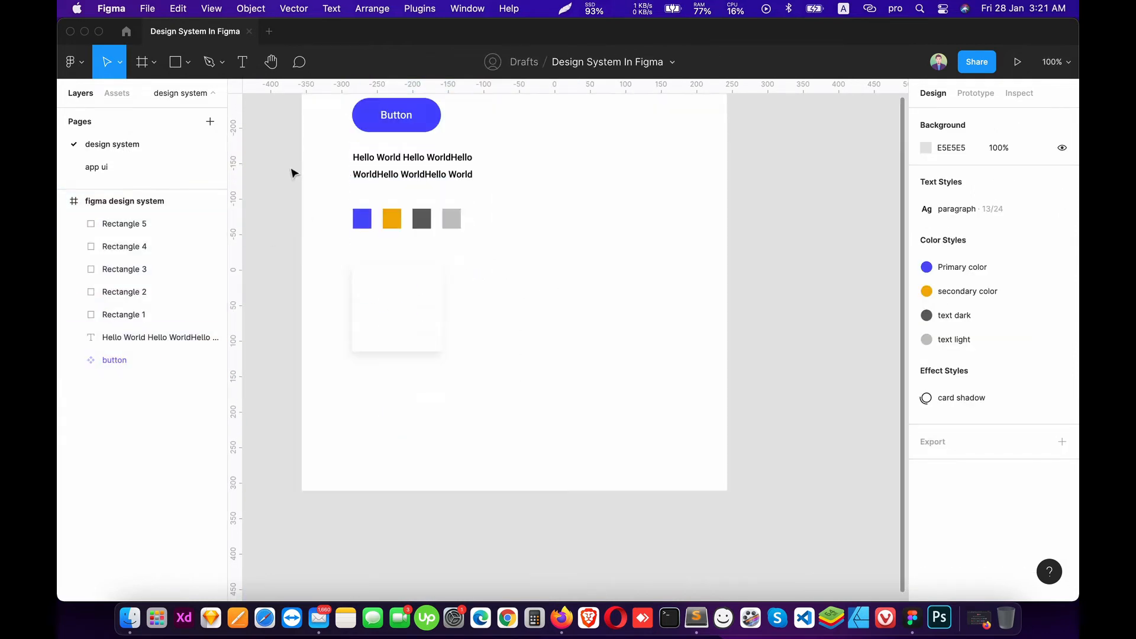
left_click(181, 68)
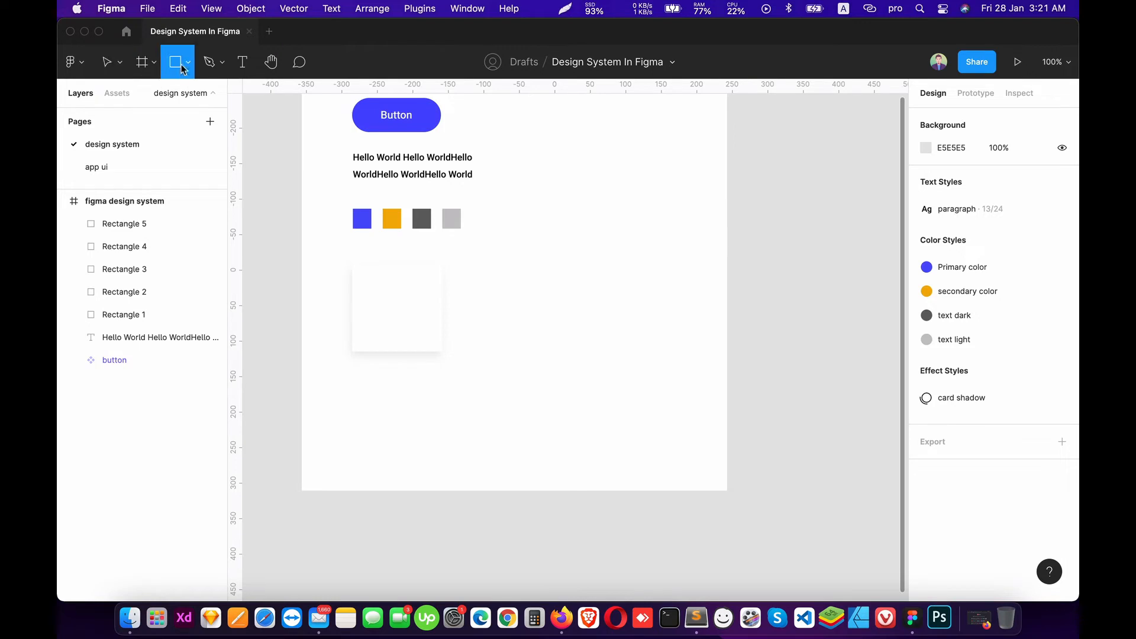
left_click(181, 69)
left_click(178, 97)
mouse_move(348, 382)
left_mouse_down()
mouse_move(533, 453)
mouse_move(572, 412)
left_mouse_up()
left_click_drag(488, 409, 491, 408)
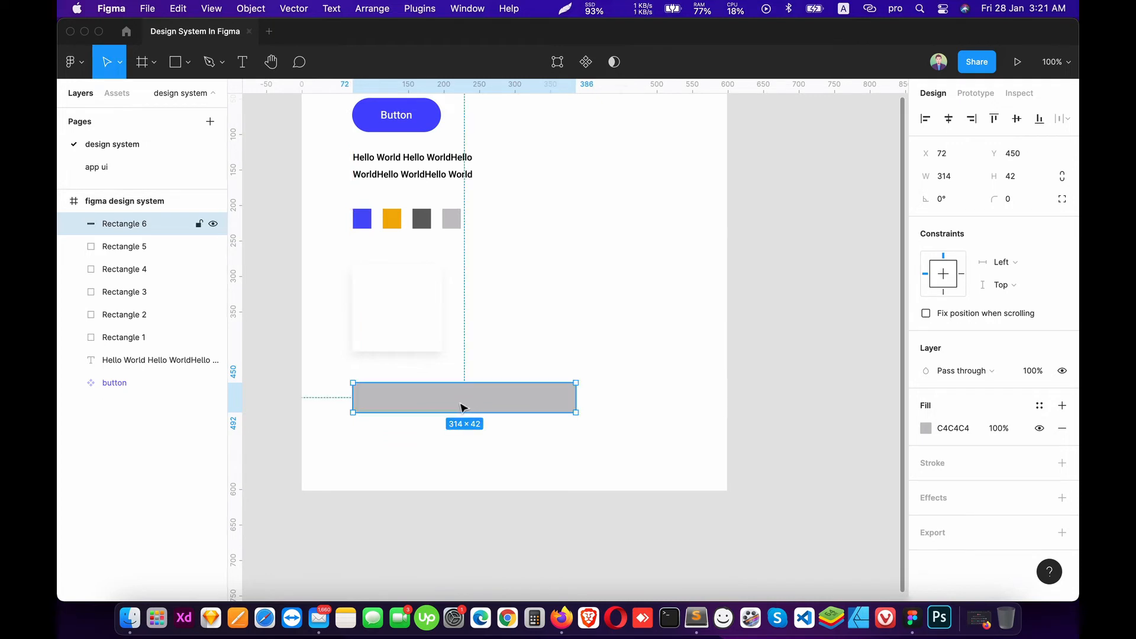
Set the new wide rectangle's fill to light grey F4F4F4
left_click(924, 428)
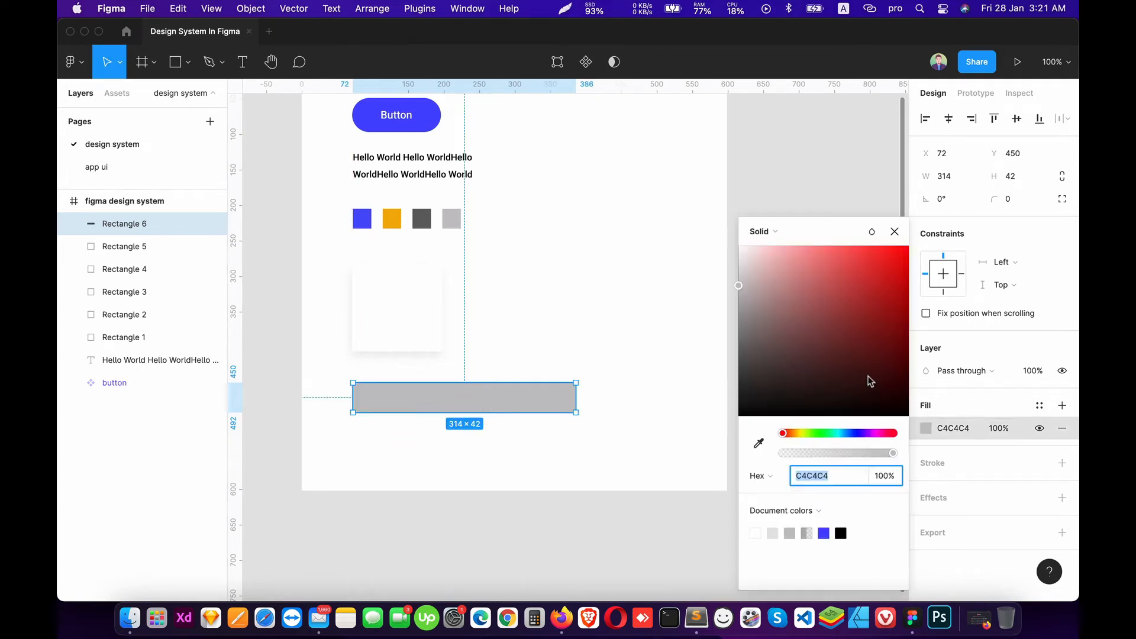
left_click_drag(870, 380, 730, 261)
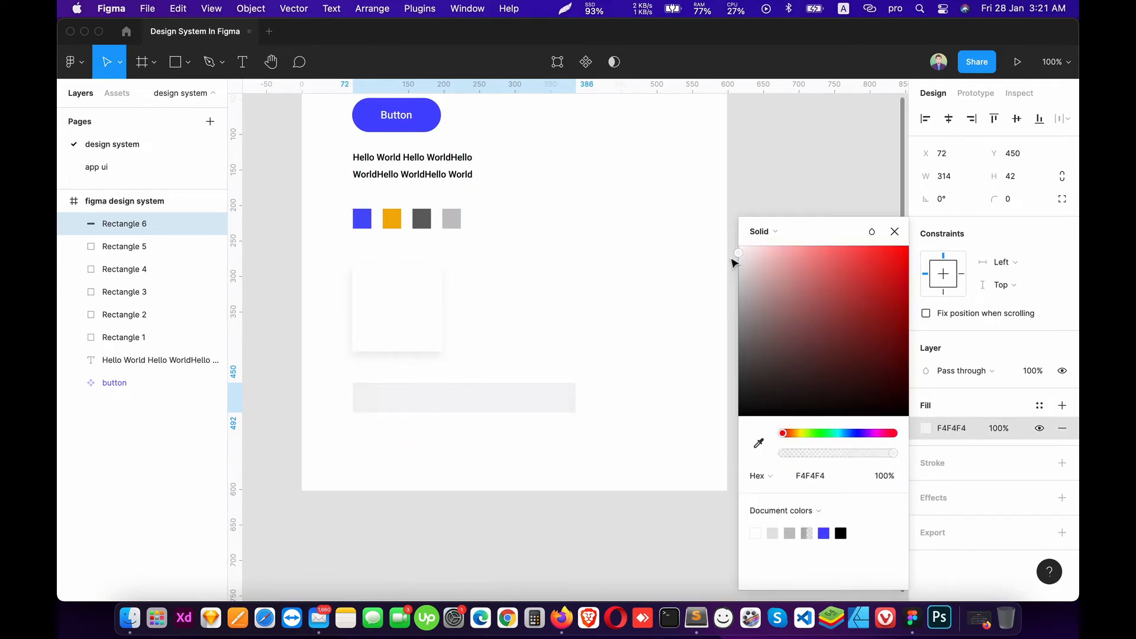
left_click(526, 454)
Add a text layer reading "username" below the light grey rectangle
key("t")
left_click(506, 446)
type("username")
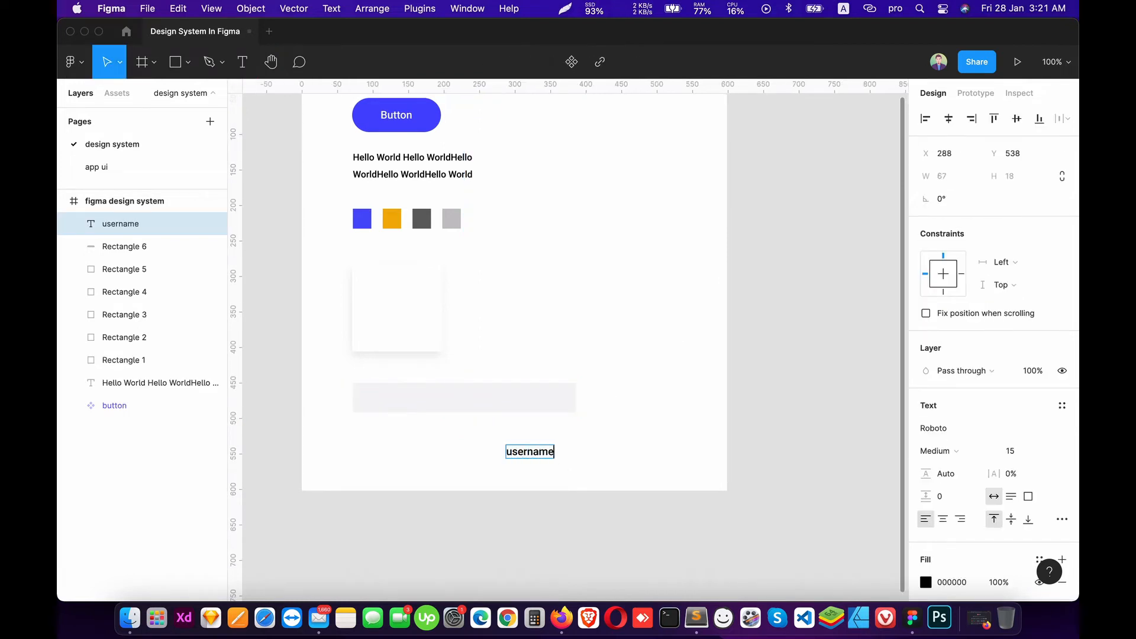
Change the new text to "Username" and move it inside the light grey rectangle, at about X 85, Y 462
key("super+a")
type("u")
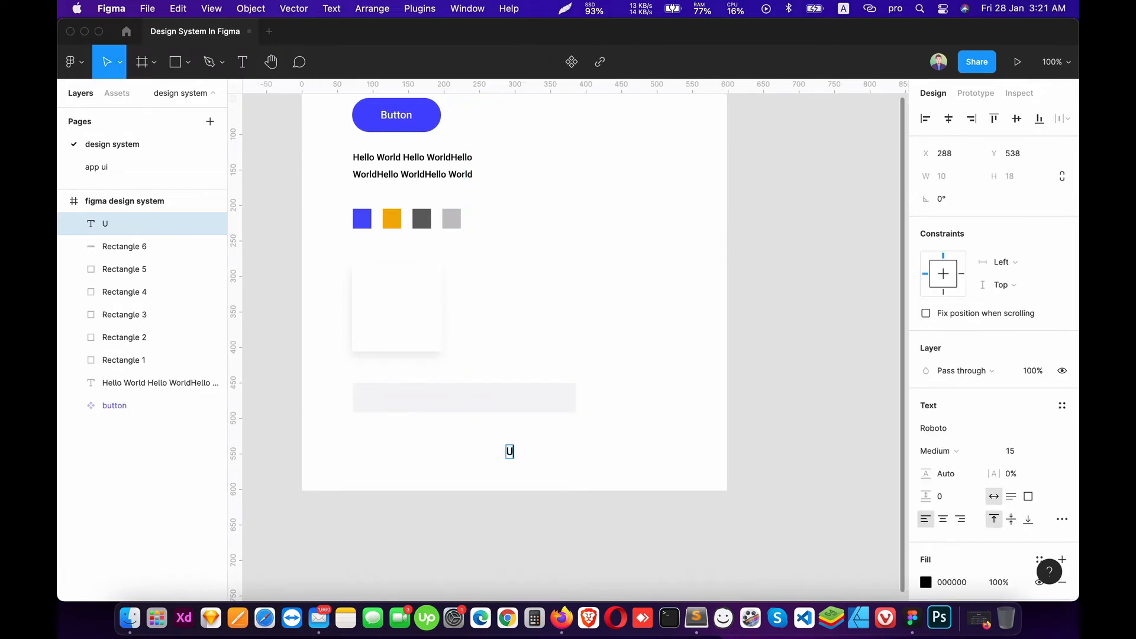
type("sername")
left_click_drag(512, 451, 372, 401)
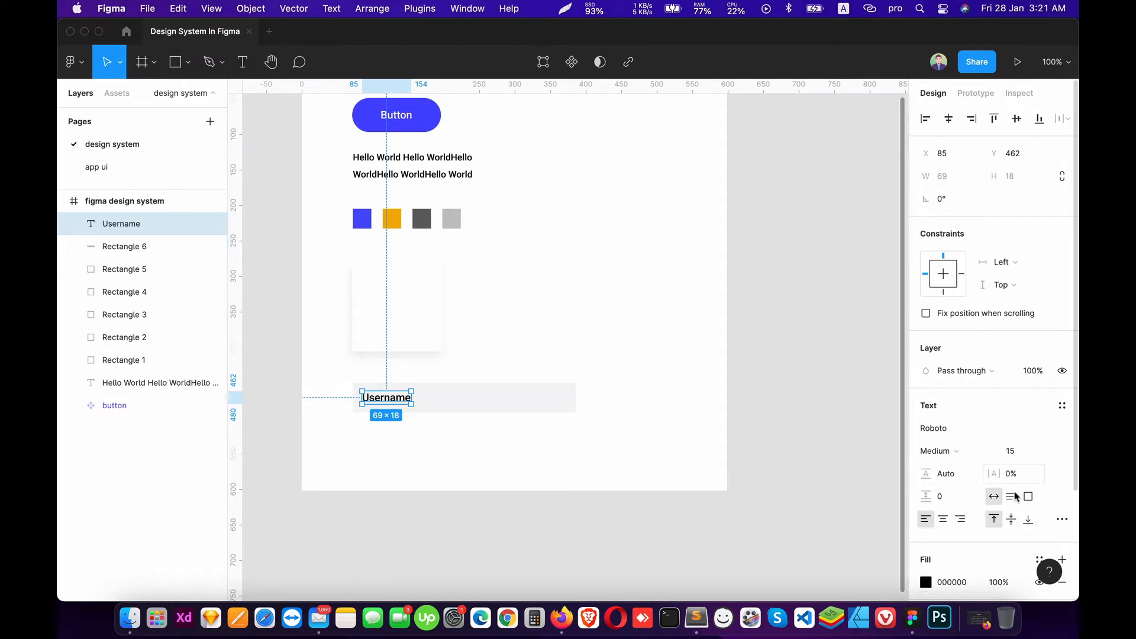
Apply the "text light" color style to the Username text
left_click(1062, 405)
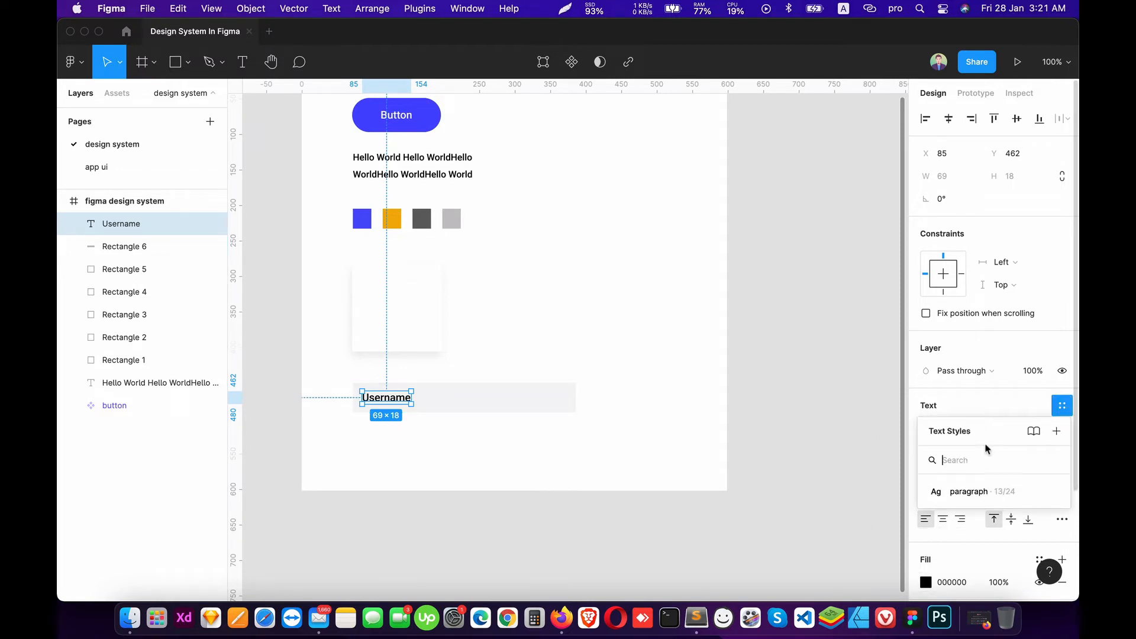
left_click(1061, 405)
scroll(1044, 512, "down", 3)
left_click(1040, 424)
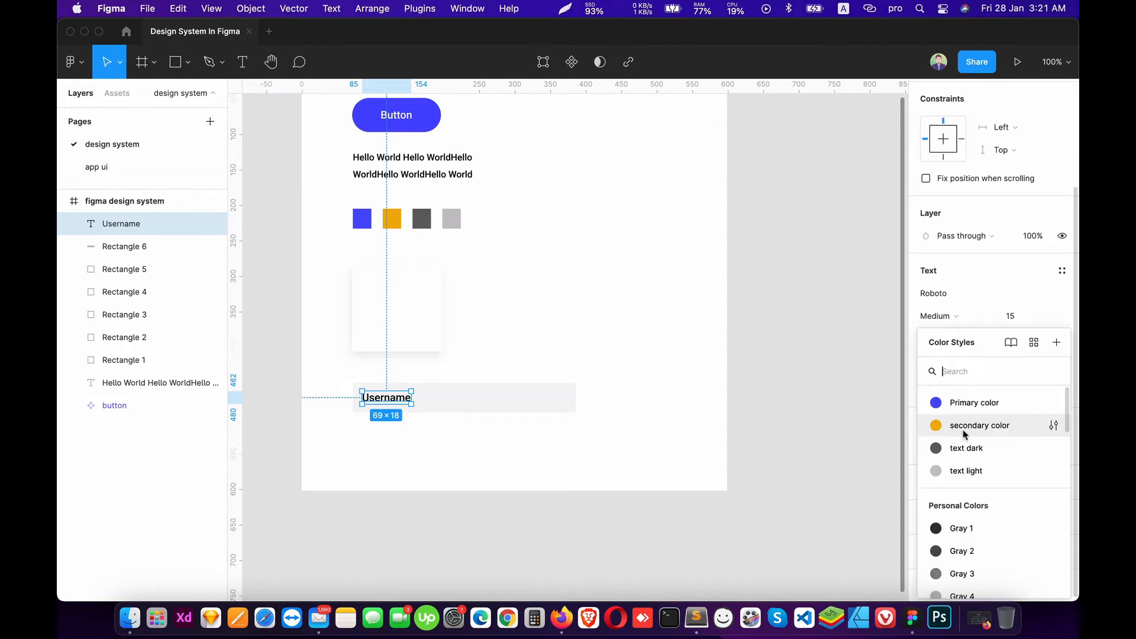
left_click(963, 472)
left_click(512, 451)
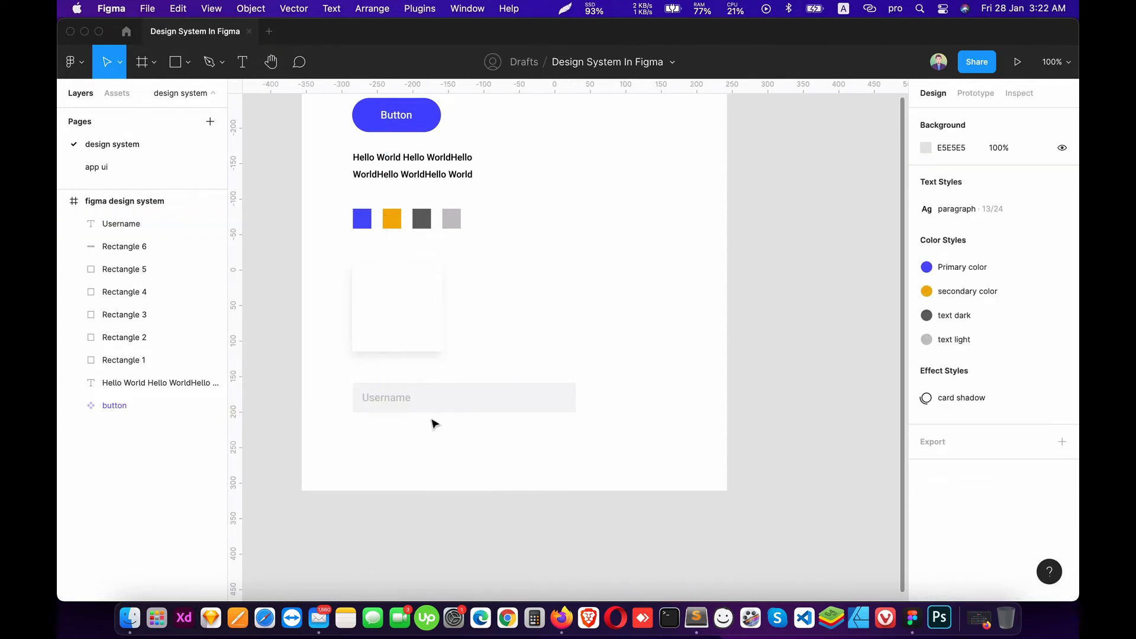
Set the font weight of the Username text to Regular
left_click(398, 397)
left_click(963, 452)
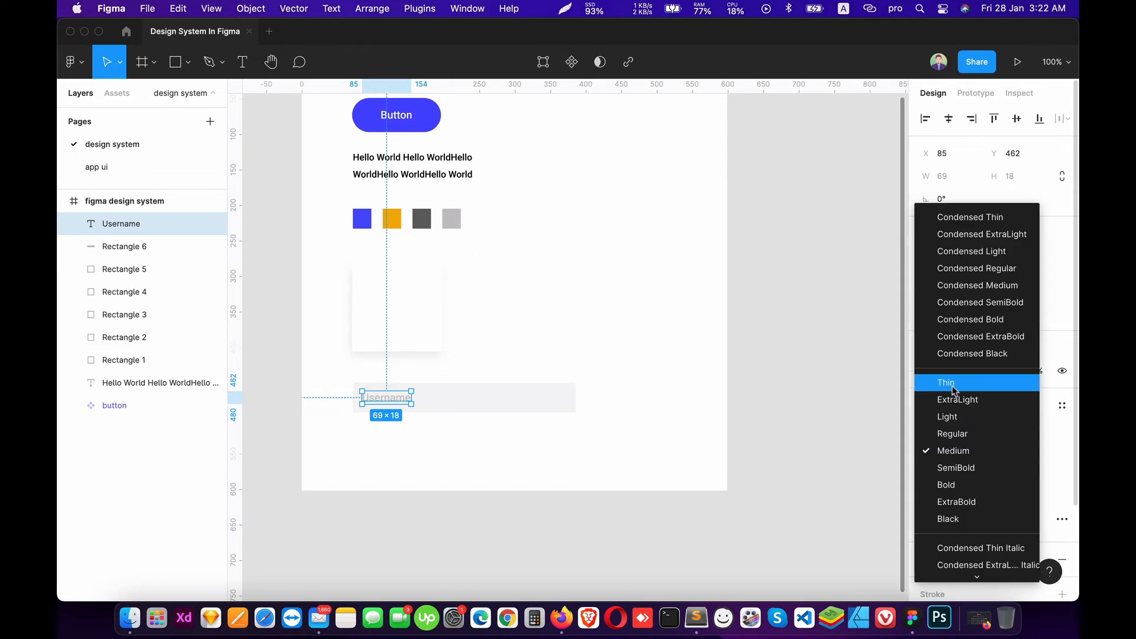
left_click(955, 434)
left_click(526, 445)
Group the Username text with its light grey rectangle as "form" and turn the group into a component
left_click(455, 402)
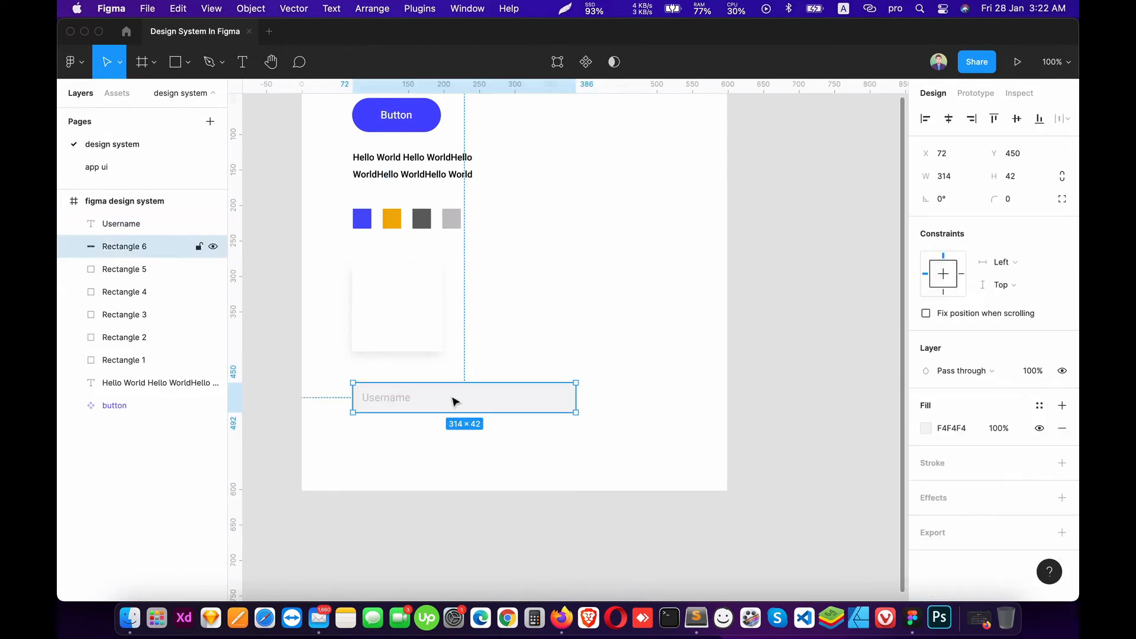
left_click(86, 232, "shift")
key("super+g")
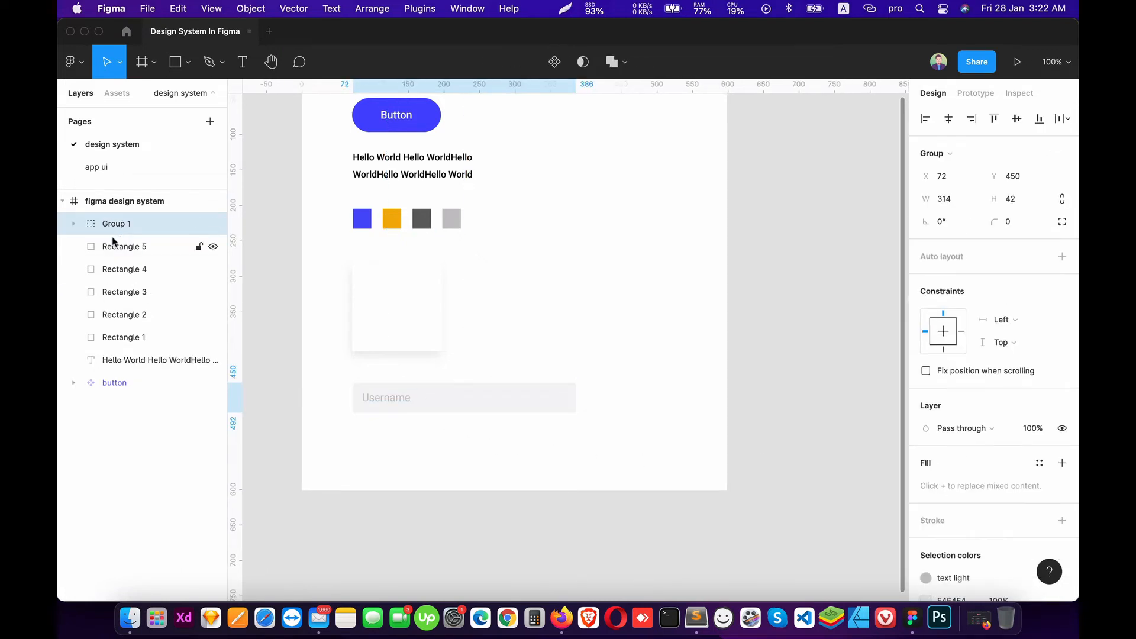
double_click(115, 228)
type("form")
key("Return")
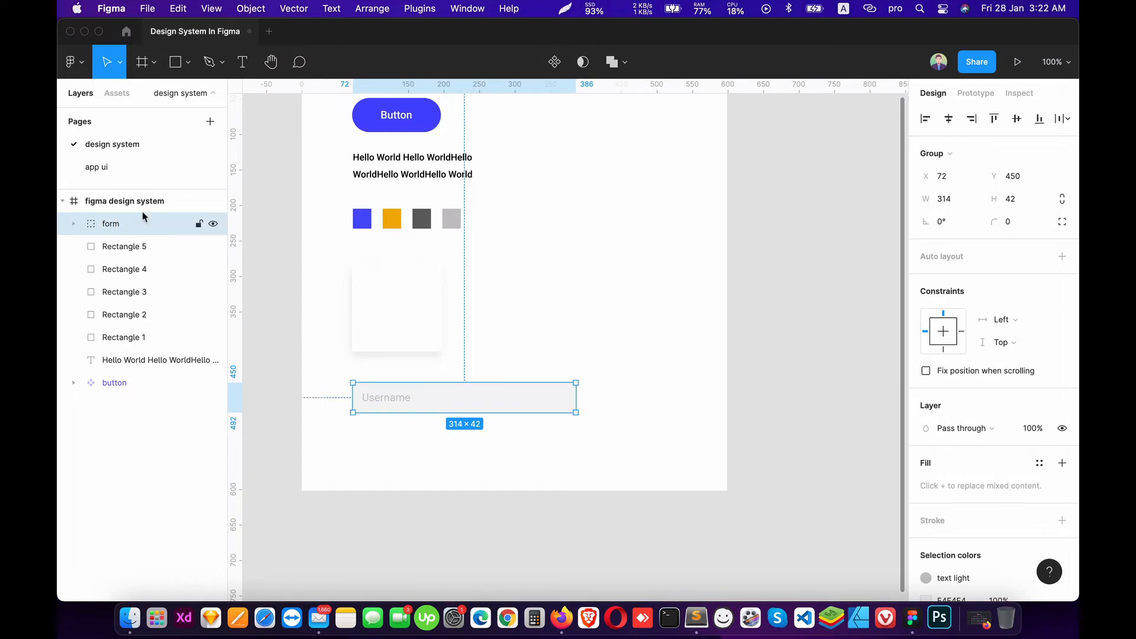
left_click(555, 62)
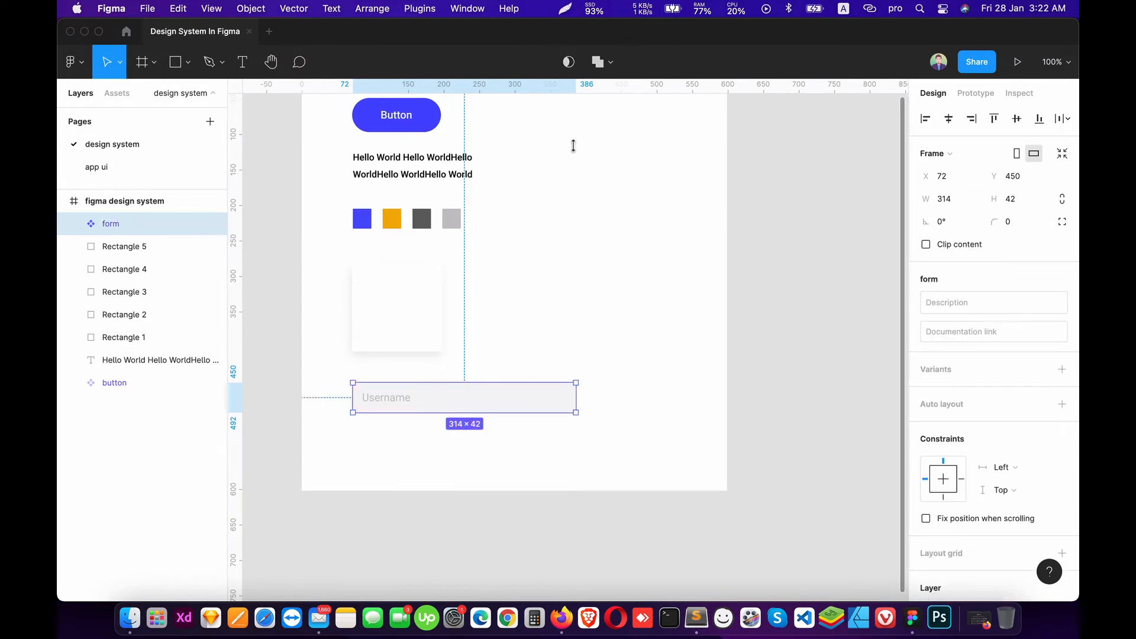
left_click(592, 248)
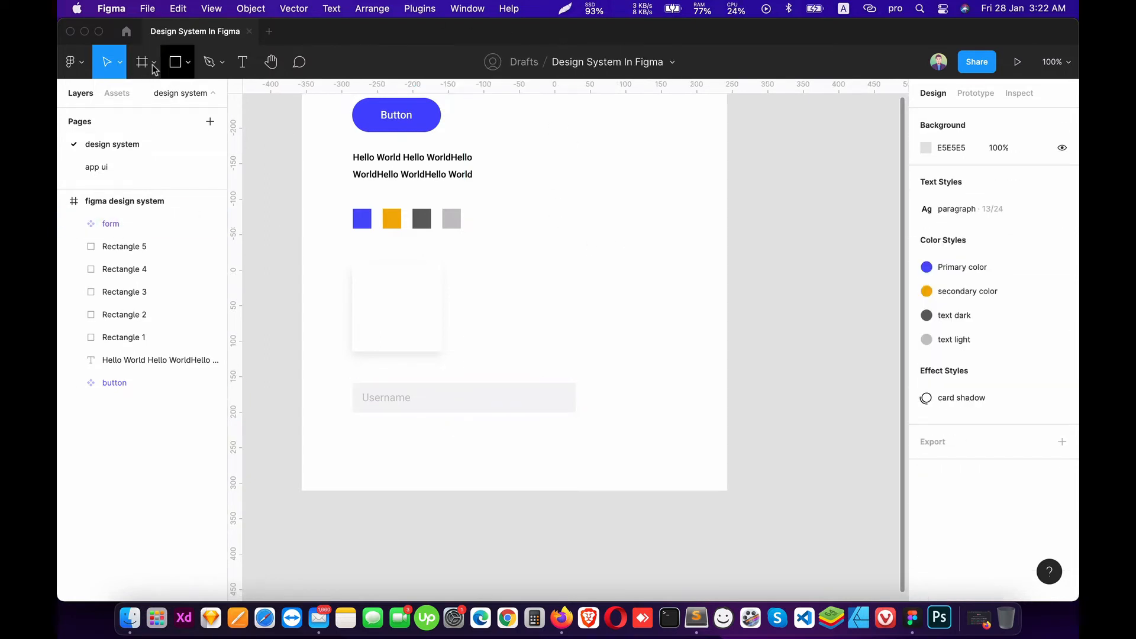
On the "app ui" page, add a "Login Here" text to the login frame at about X 178, Y 269
left_click(97, 167)
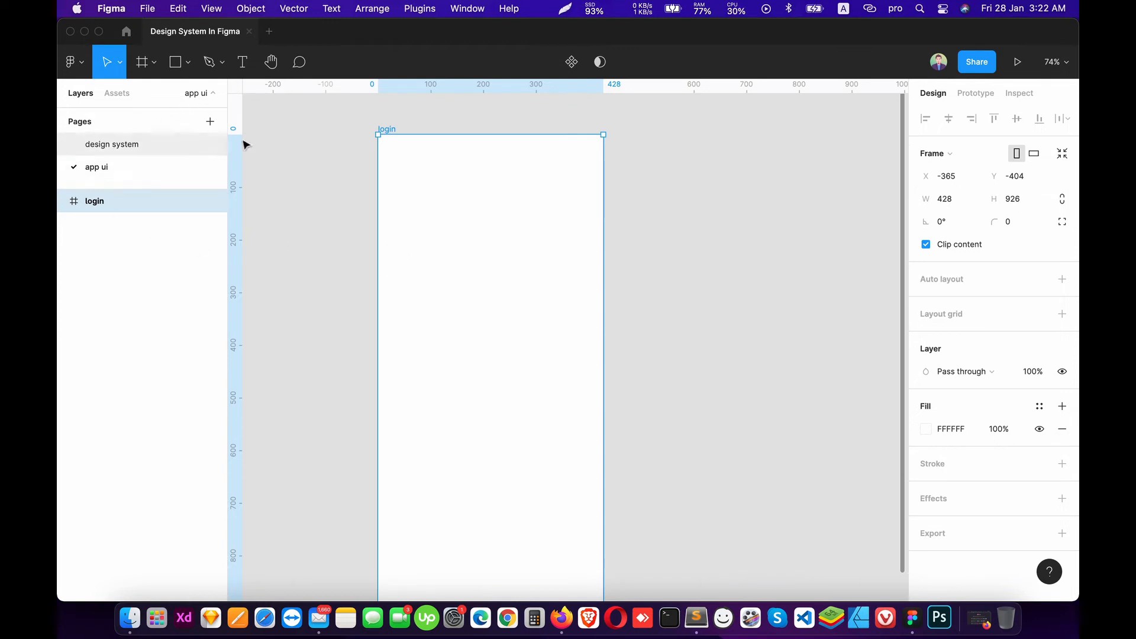
left_click(242, 61)
left_click(515, 310)
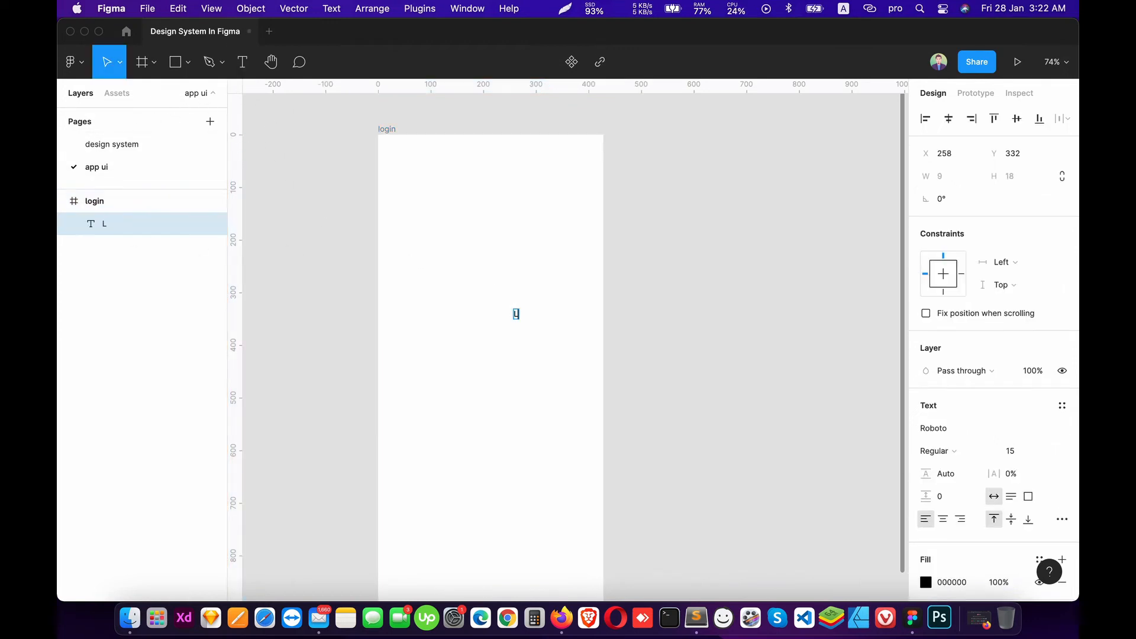
type("Login Here")
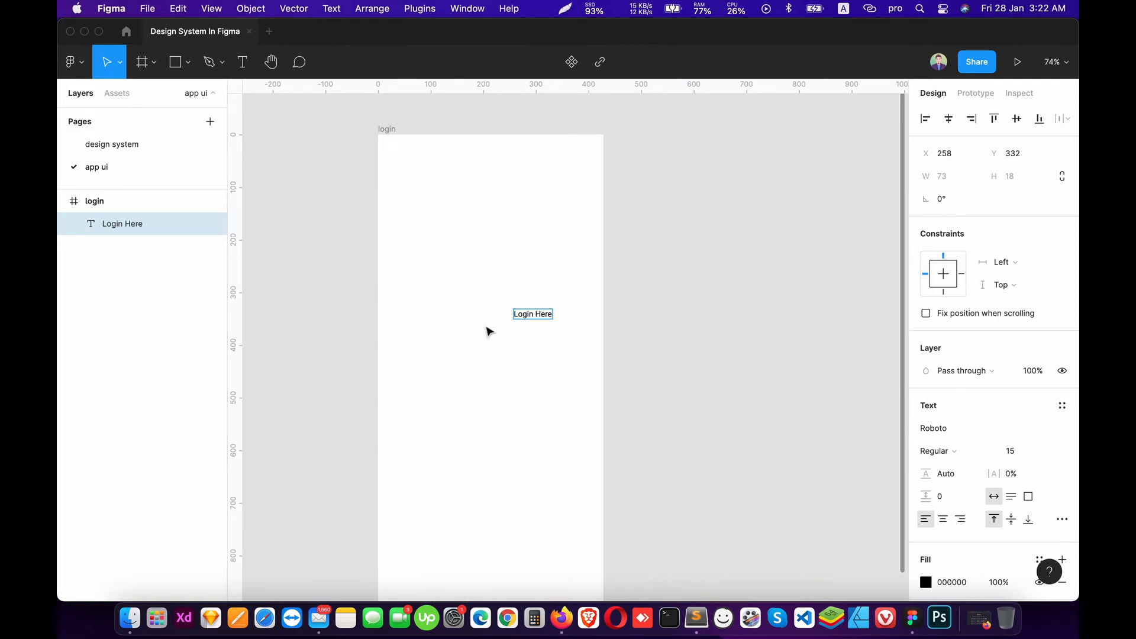
key("Escape")
left_click_drag(536, 321, 494, 288)
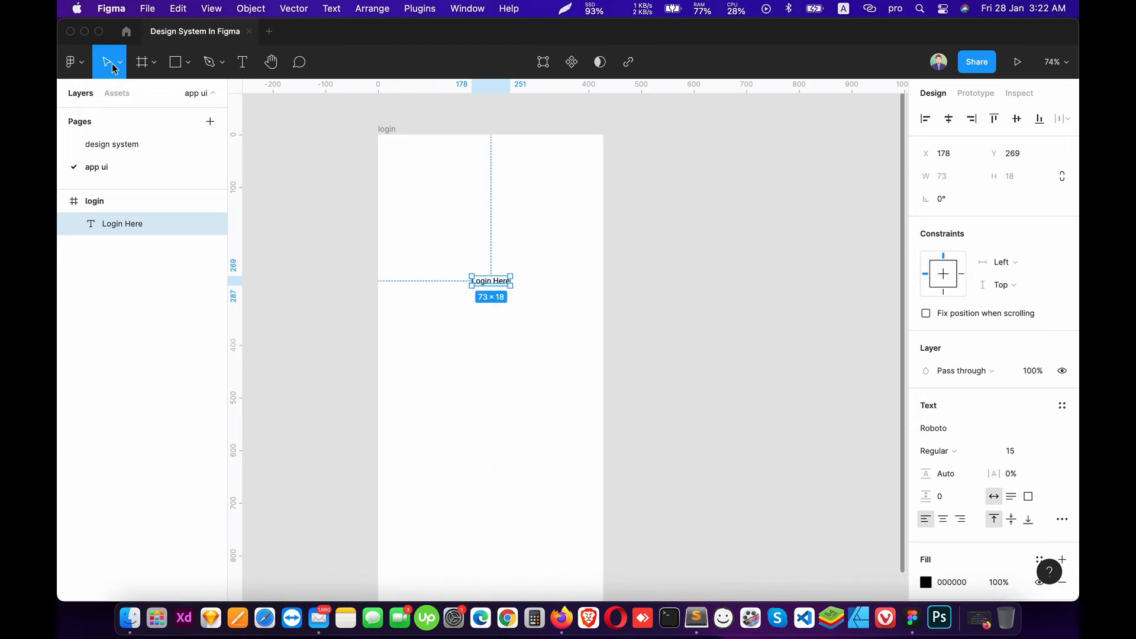
On the "design system" page, add a text layer reading "Heading" in the empty area beside the card, at about X 369, Y 242
left_click(98, 145)
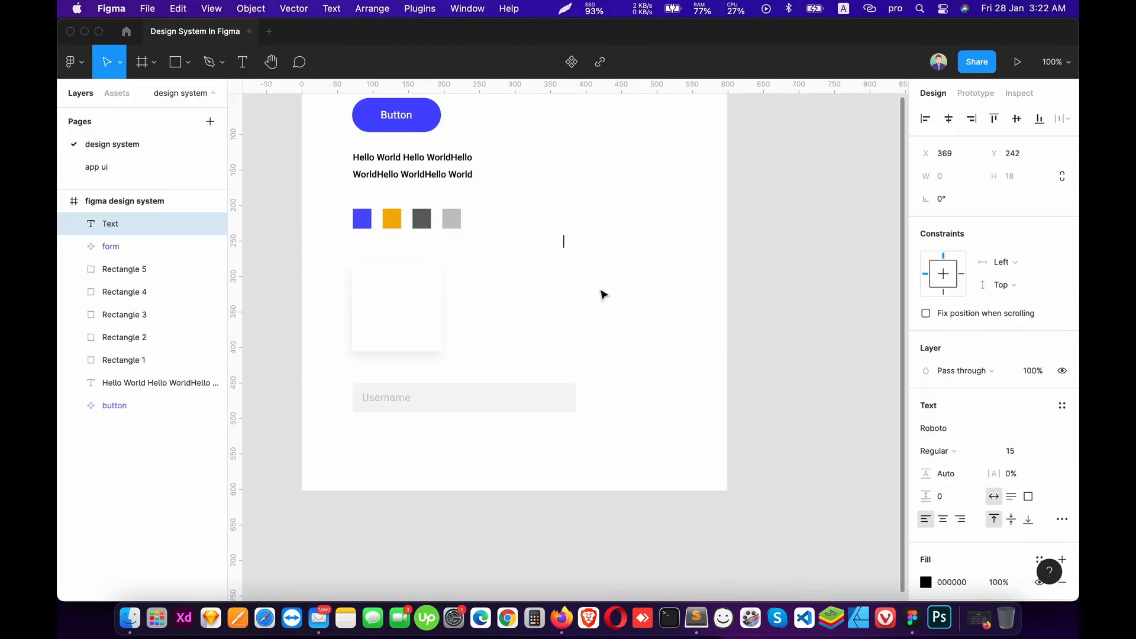
type("Heading")
key("Escape")
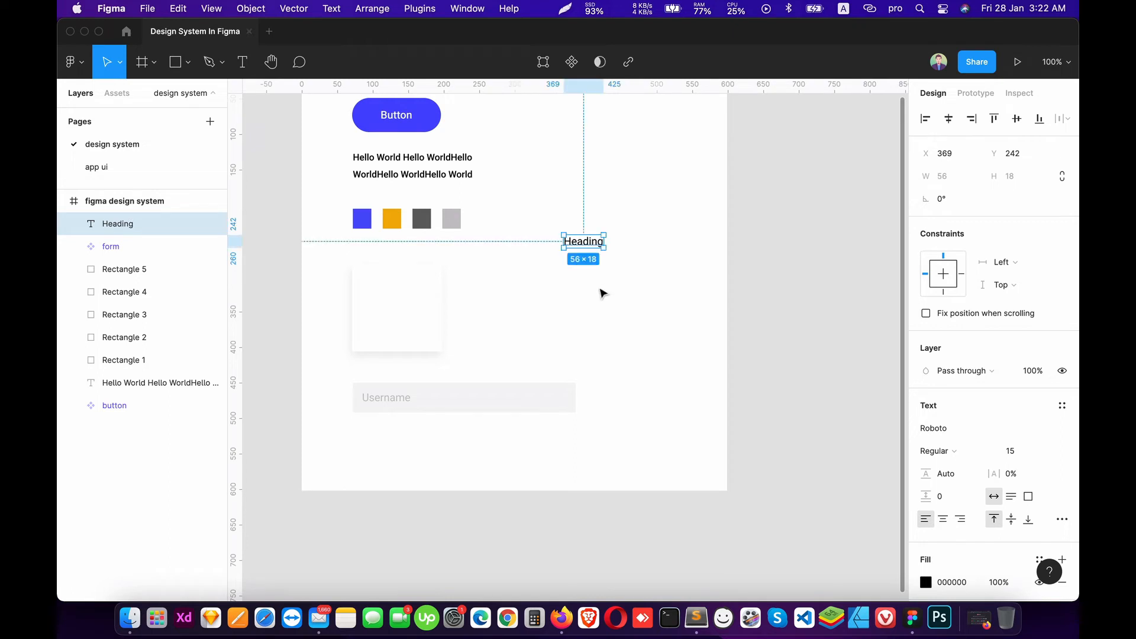
Set the Heading text to size 25, Bold weight and centred alignment
left_click(1011, 450)
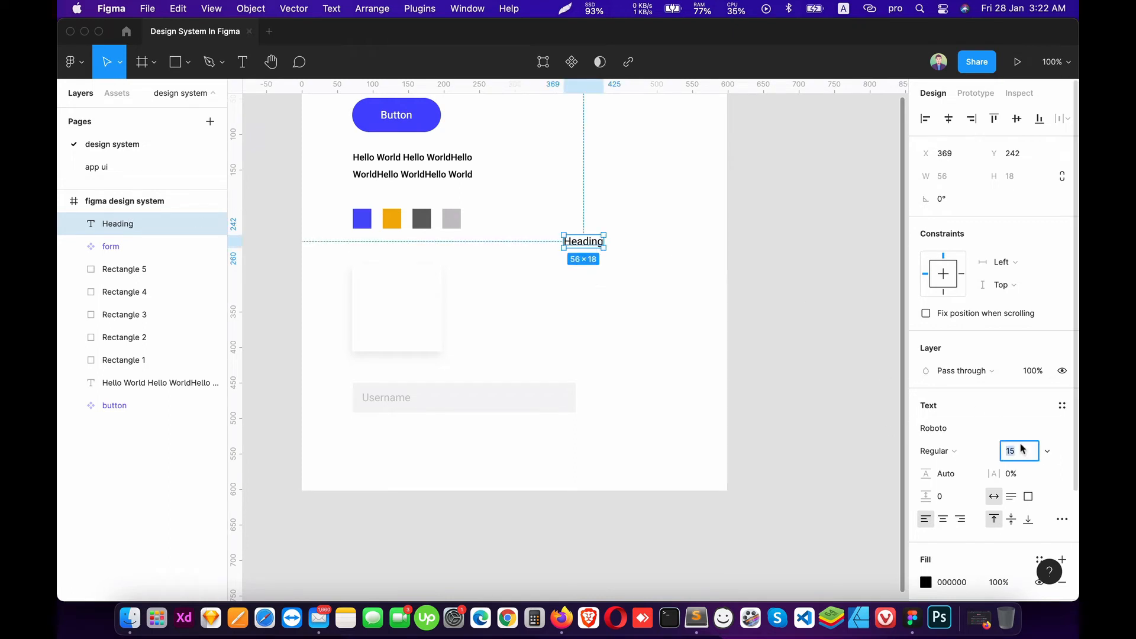
type("24")
key("Return")
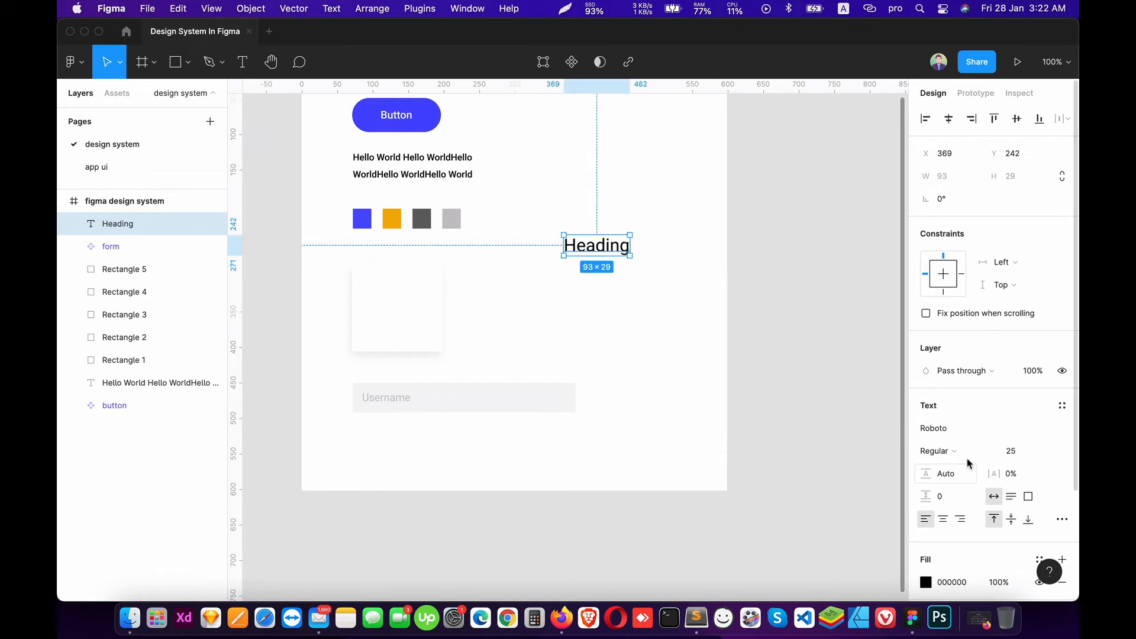
left_click(947, 452)
left_click(954, 502)
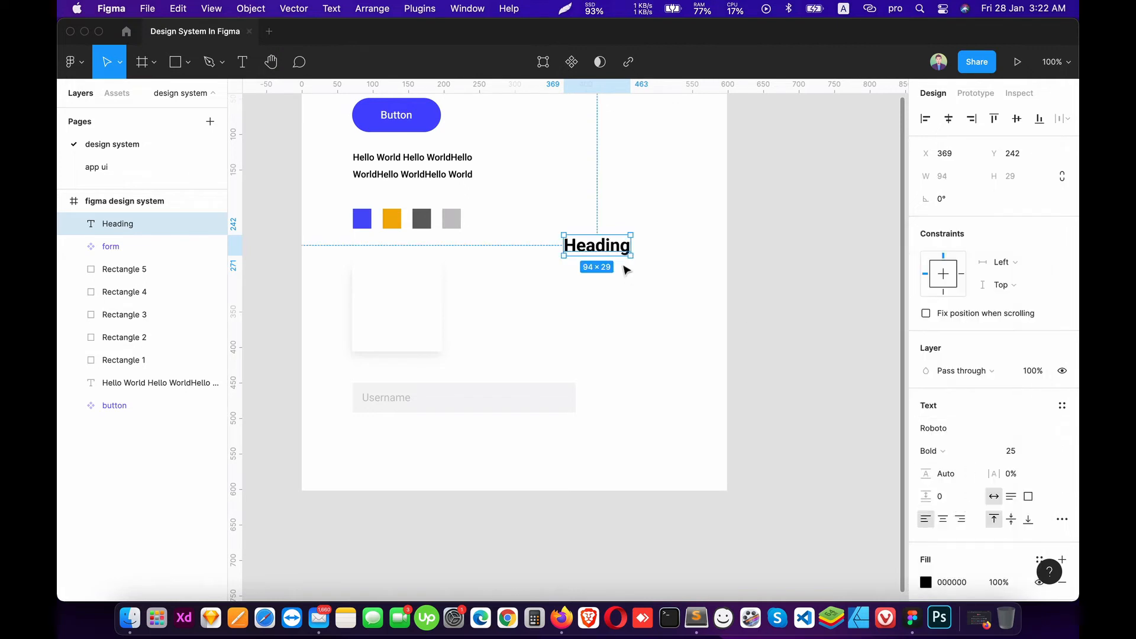
left_click(942, 519)
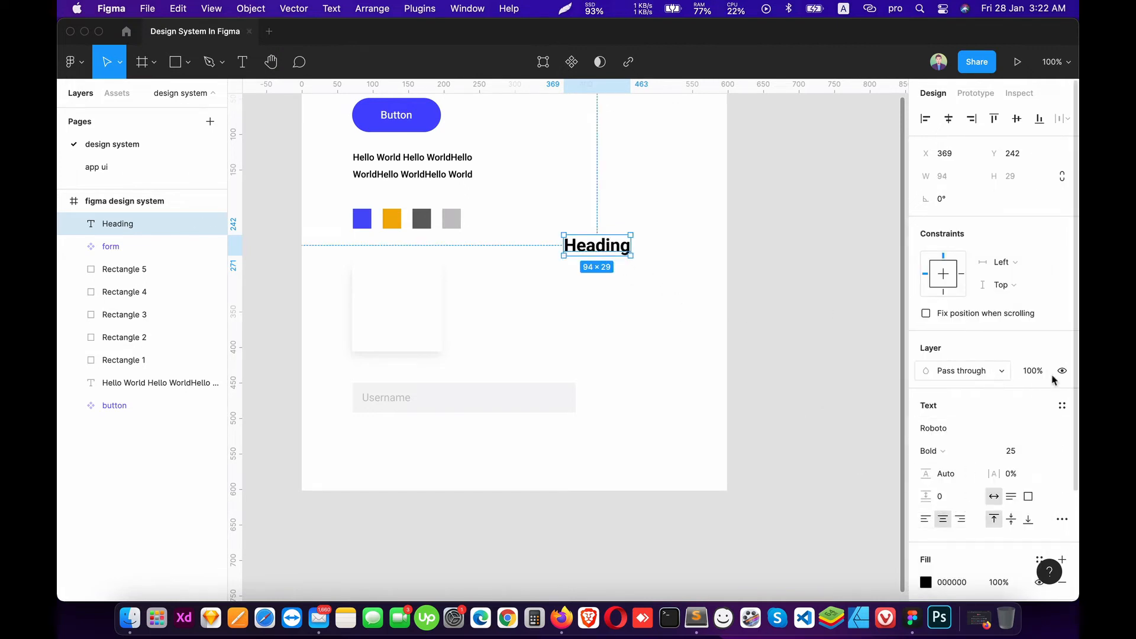
Create a text style named "Heading style" from the Heading text
left_click(1062, 406)
left_click(1056, 431)
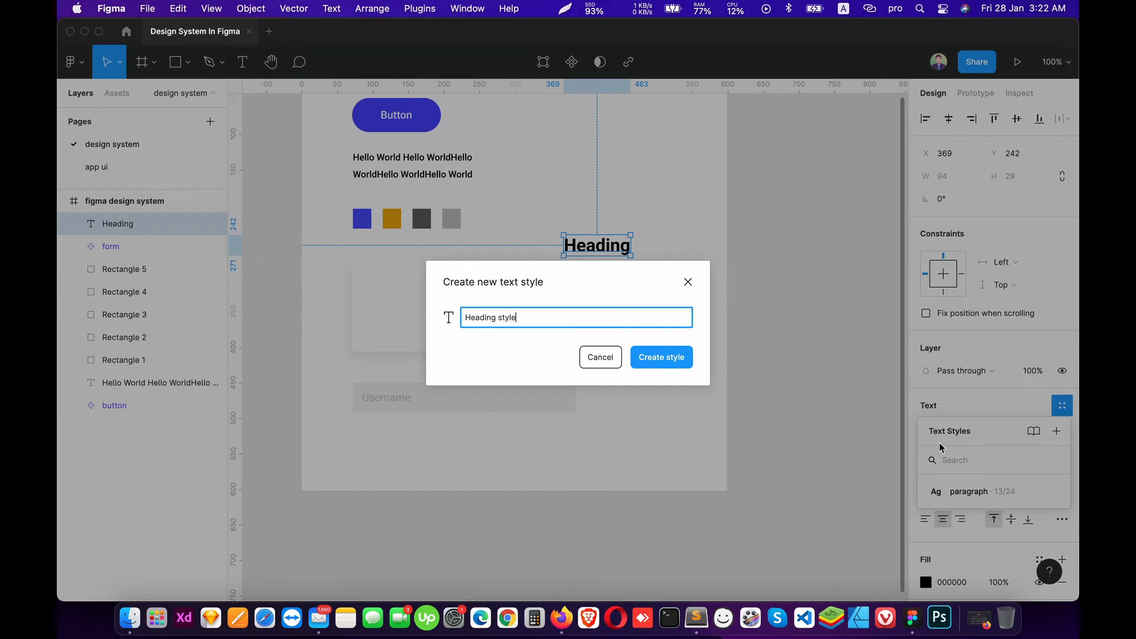
left_click(656, 357)
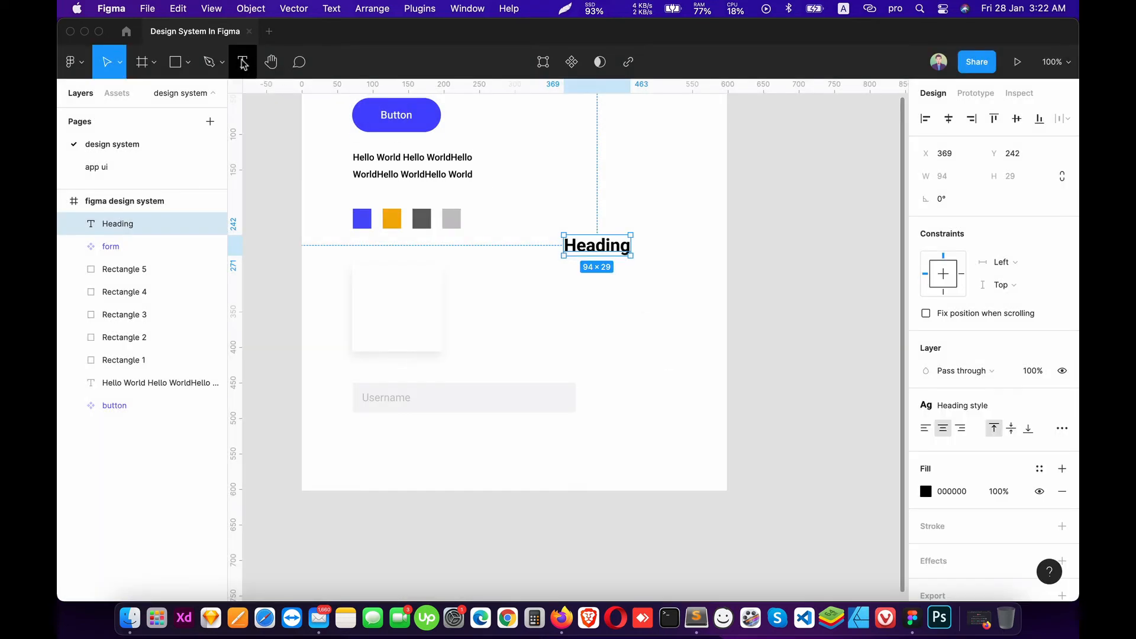
On the "app ui" page, change the login frame's text to "Please Login Here"
left_click(104, 168)
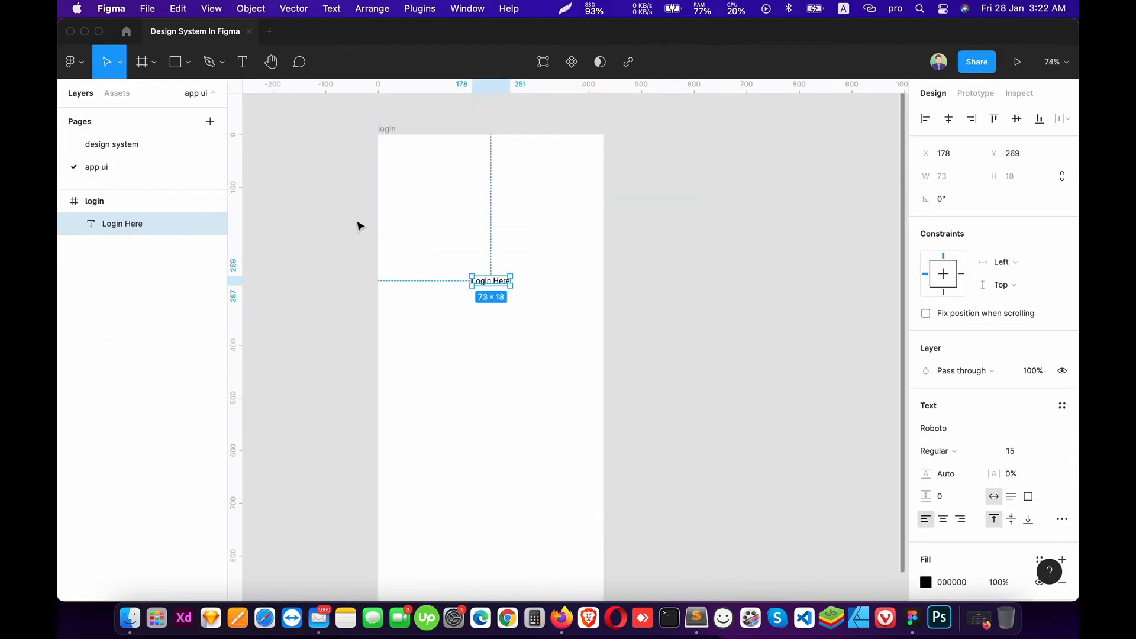
double_click(490, 282)
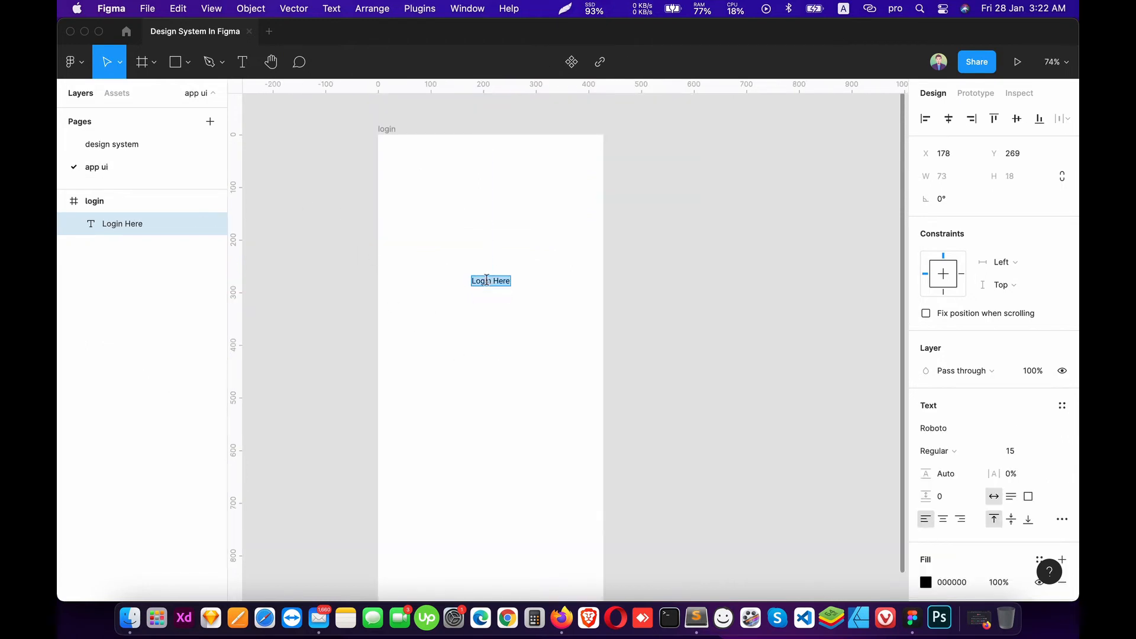
type("Please")
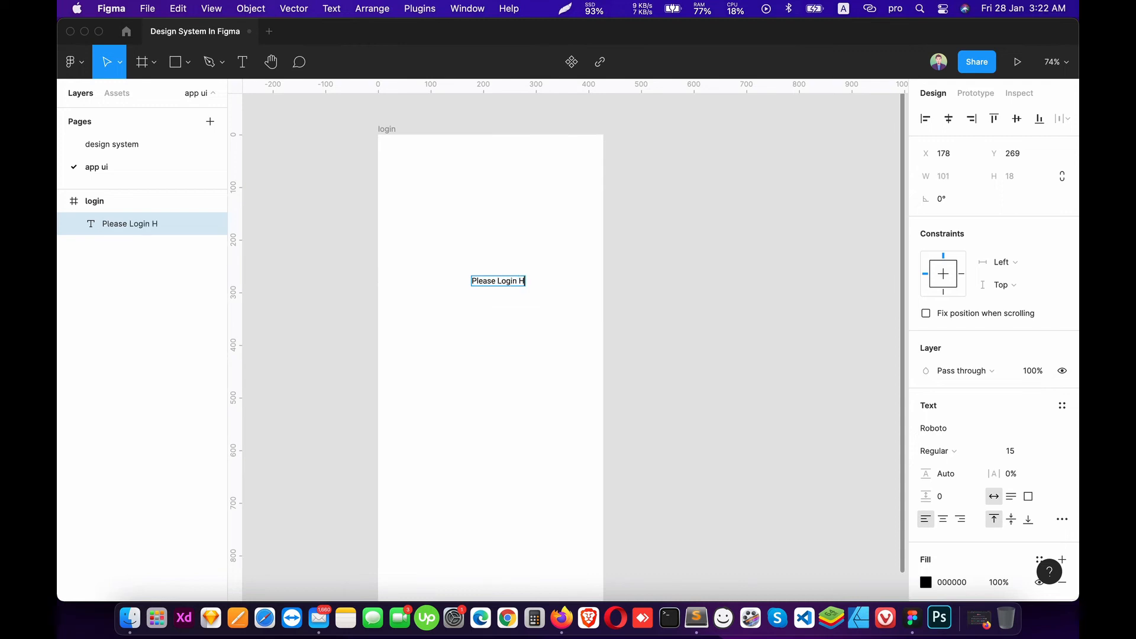
key("Escape")
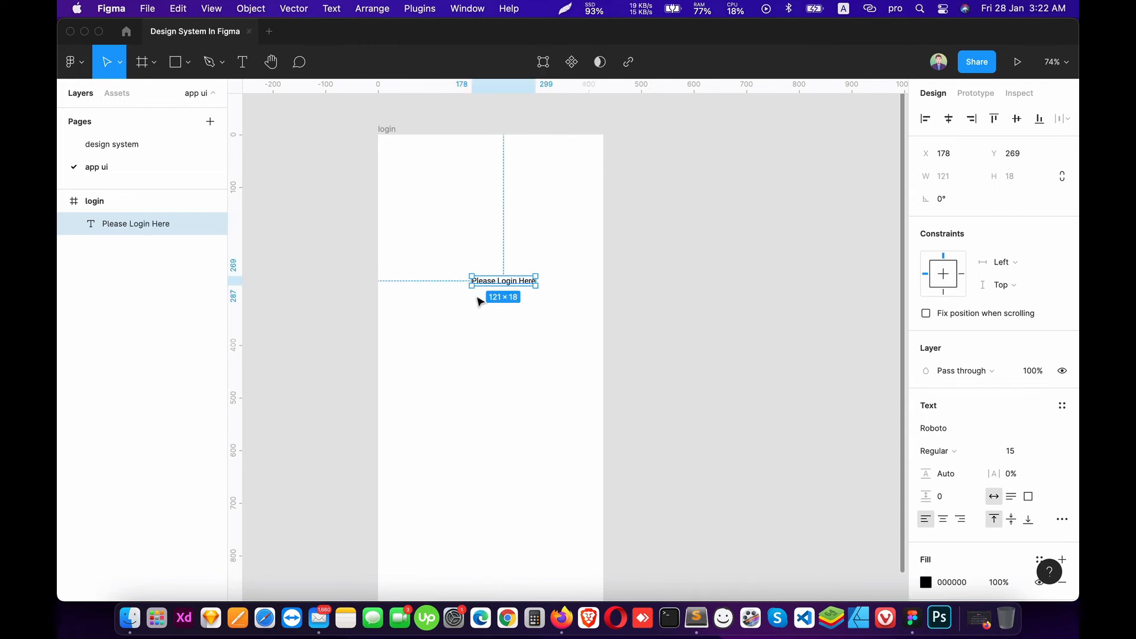
Apply "Heading style" to the "Please Login Here" text and centre it horizontally in the login frame at about Y 254
left_click(1060, 405)
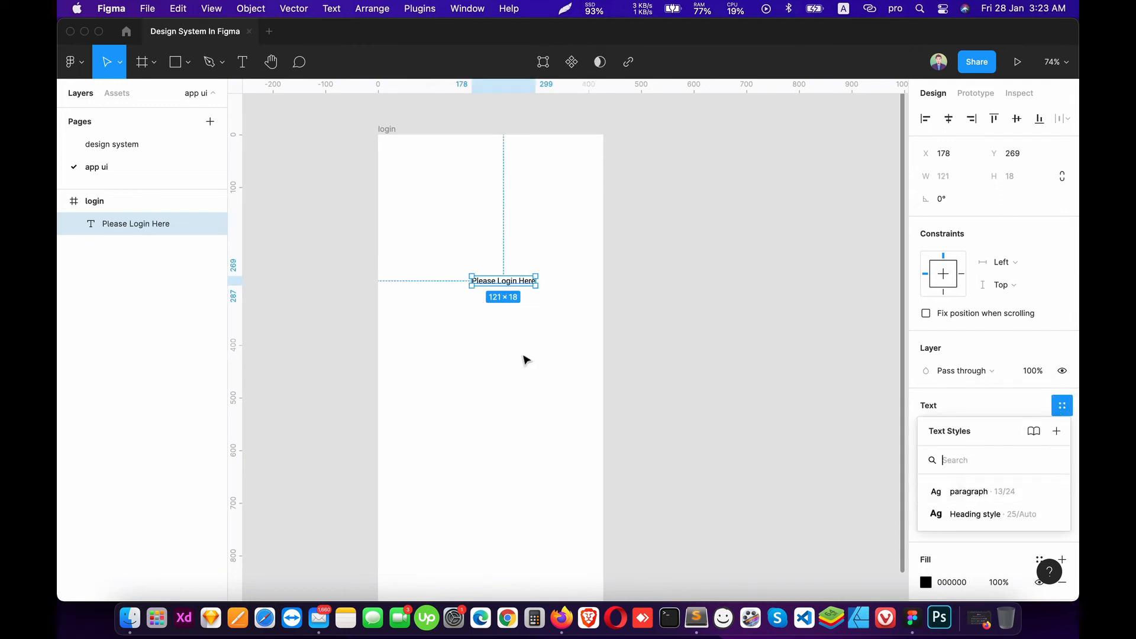
left_click(497, 352)
left_click(504, 283)
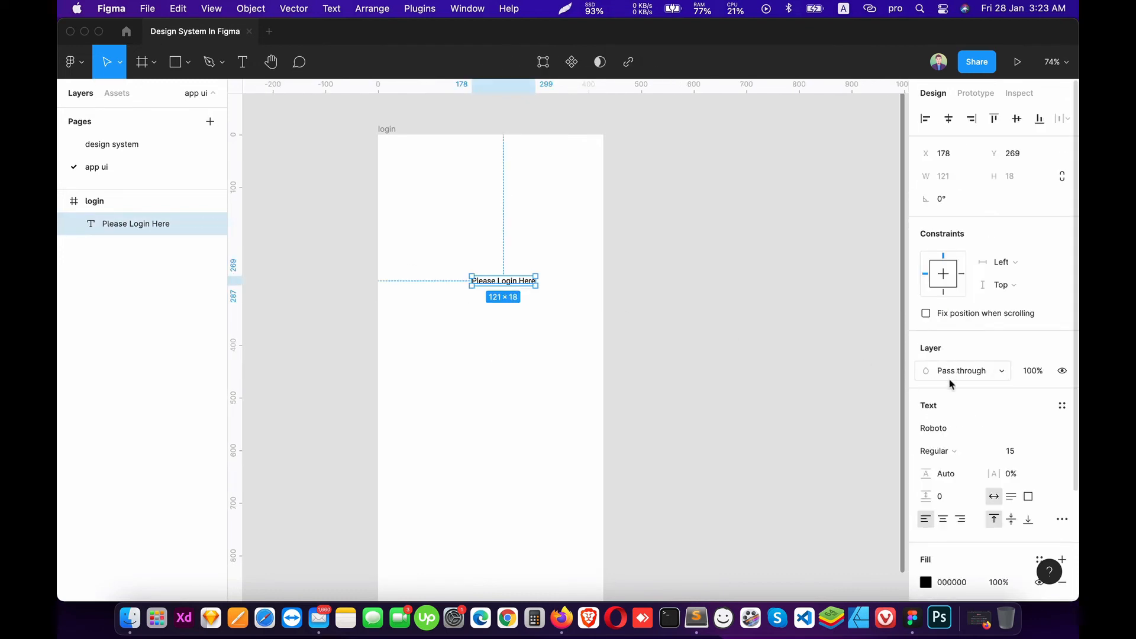
left_click(1060, 406)
left_click(975, 513)
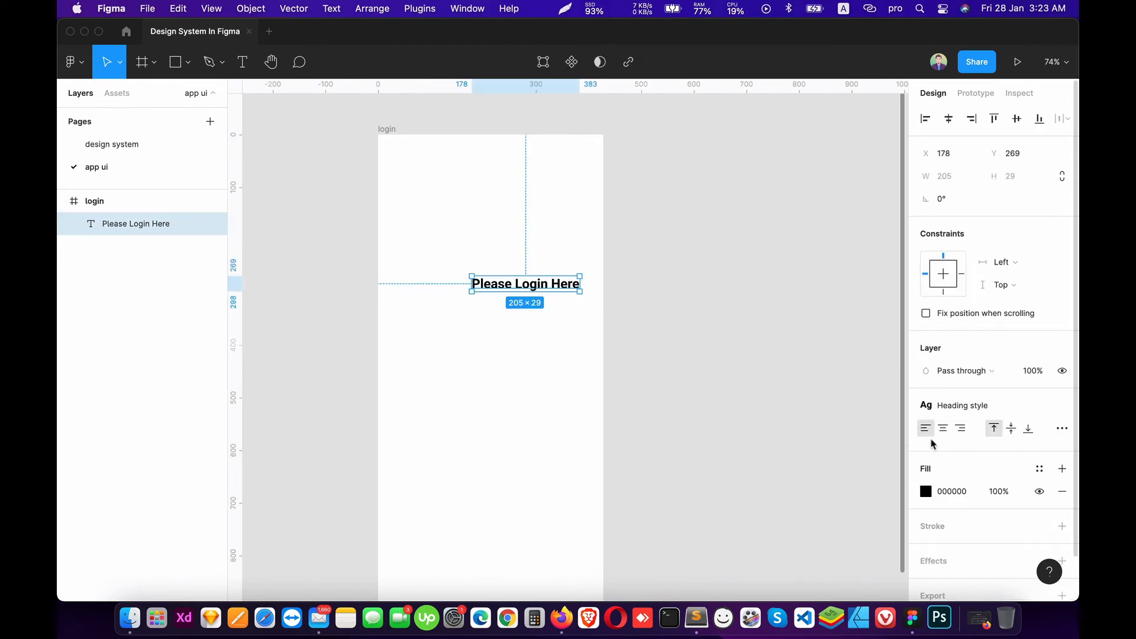
left_click_drag(524, 282, 492, 274)
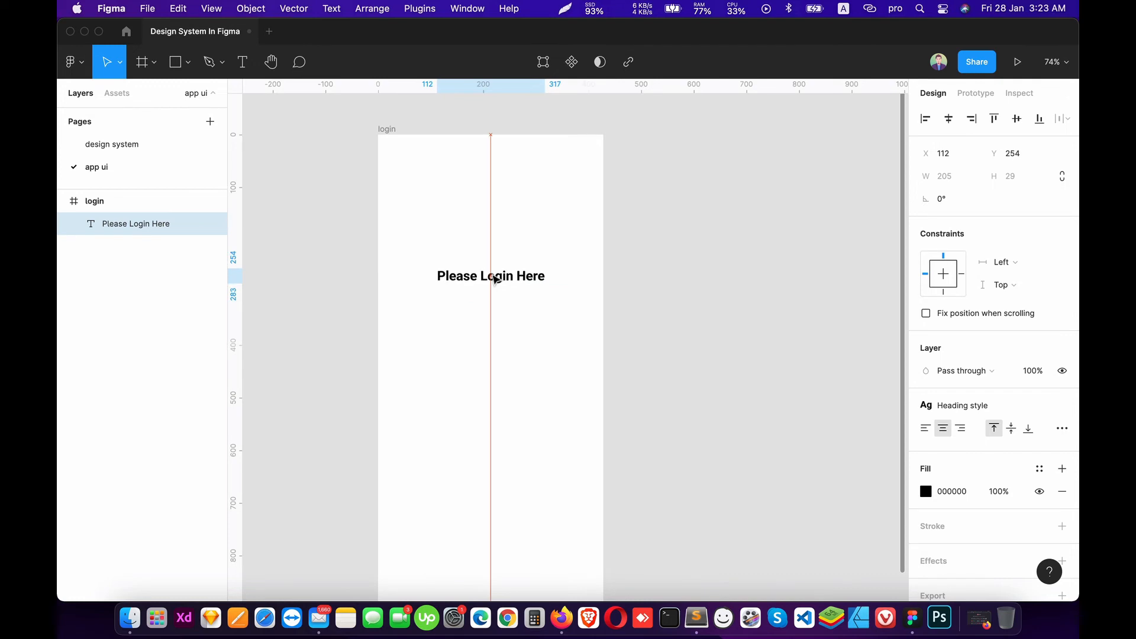
left_click(399, 318)
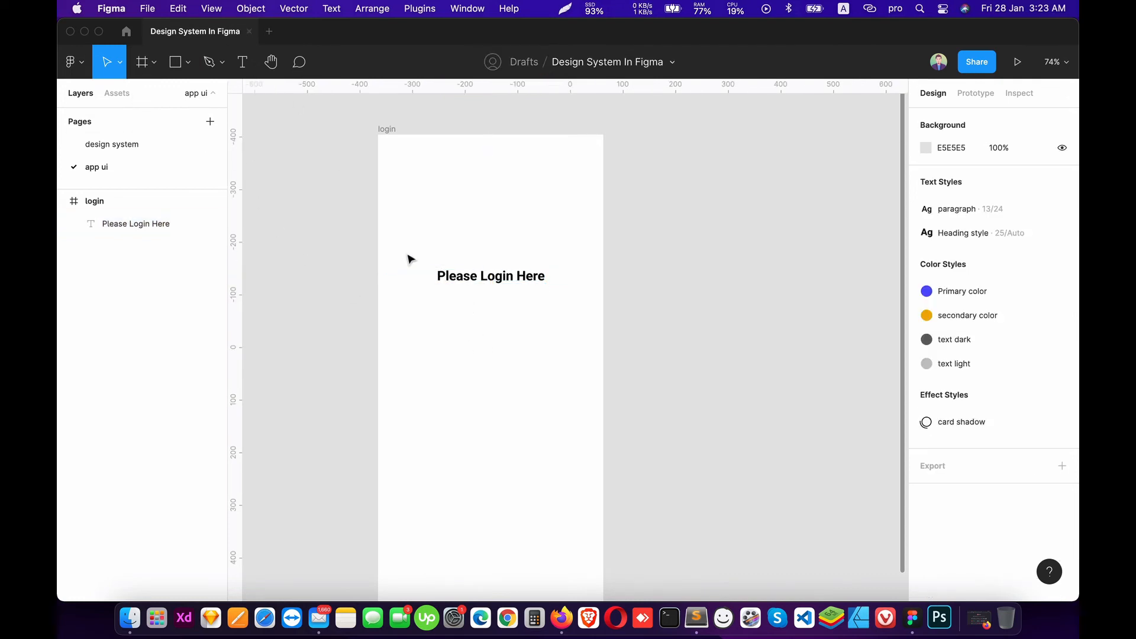
Place an instance of the "form" component centred below the "Please Login Here" heading at about X 57, Y 334
scroll(256, 220, "down", 2)
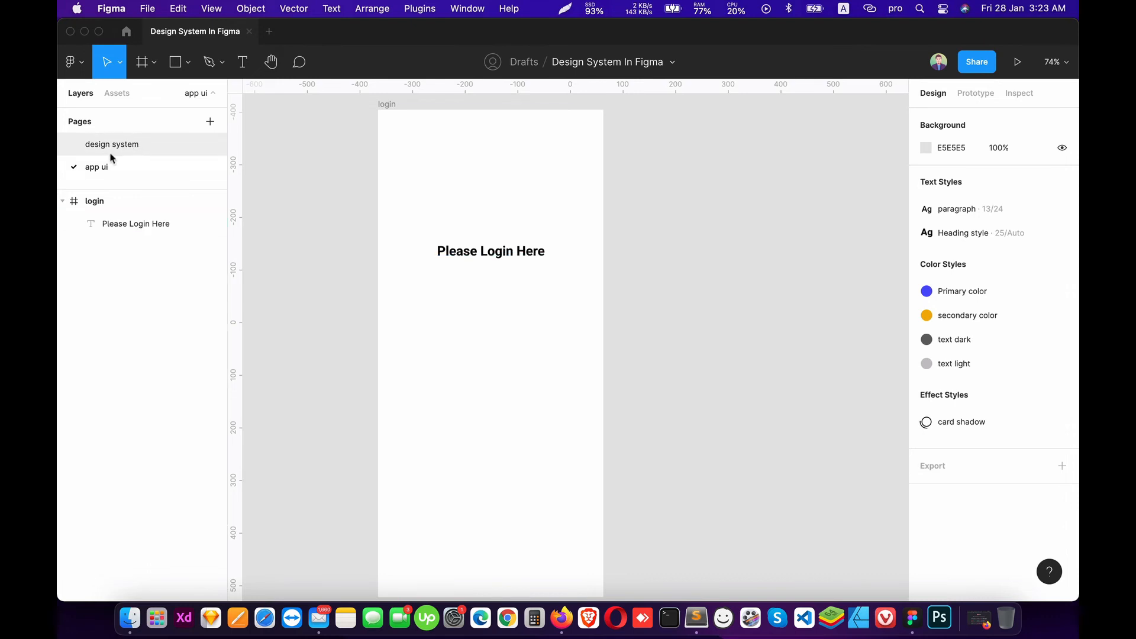
left_click(117, 97)
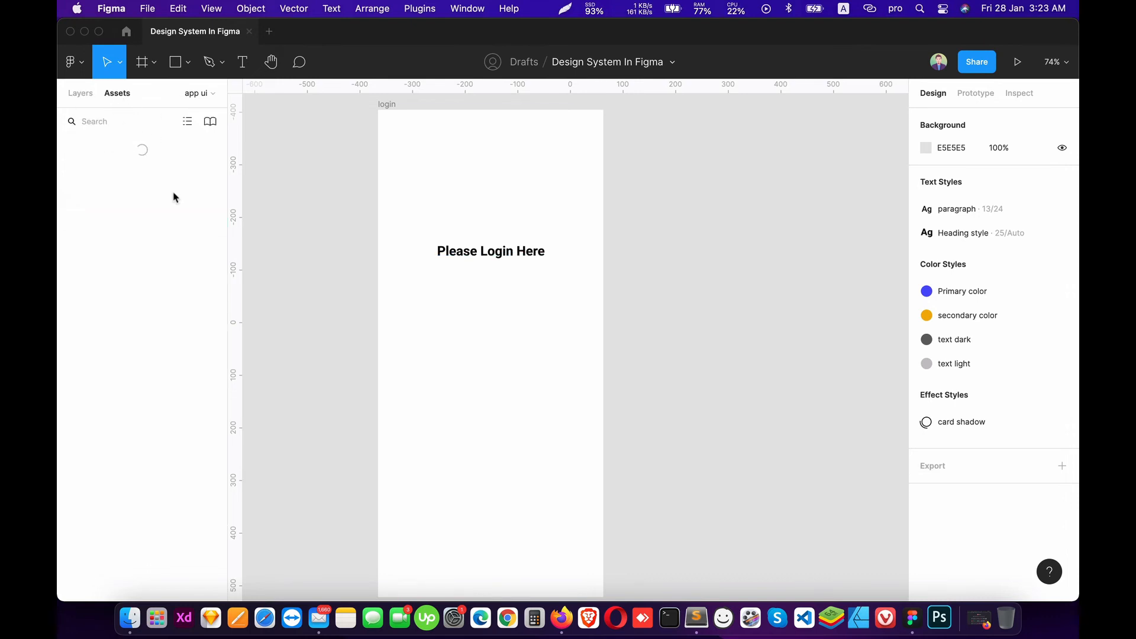
left_click(66, 173)
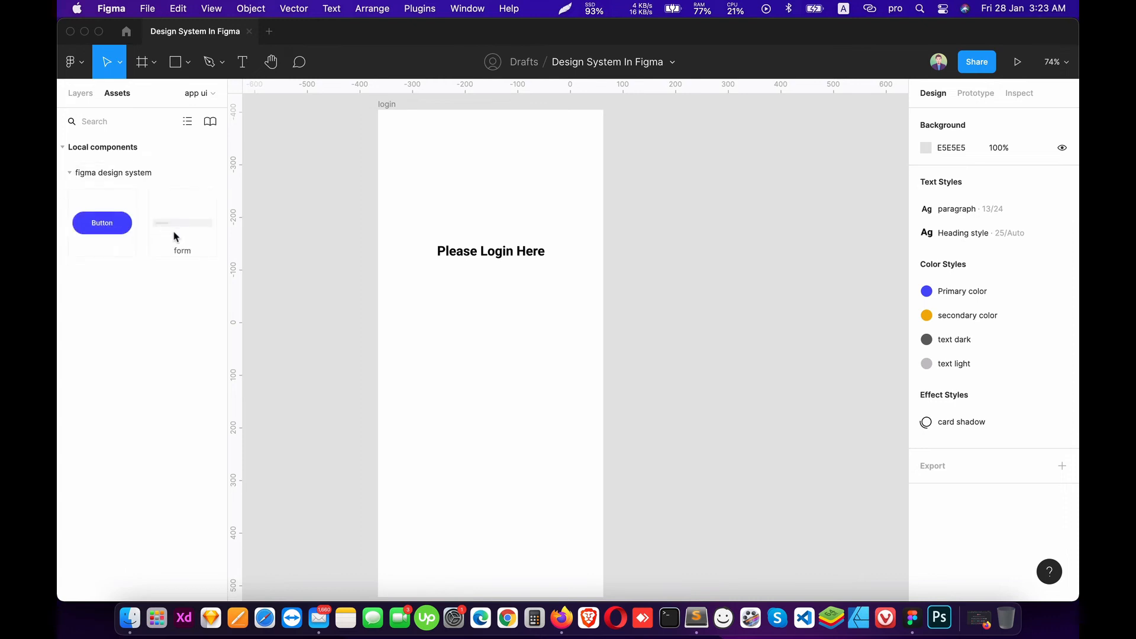
left_click_drag(244, 263, 500, 305)
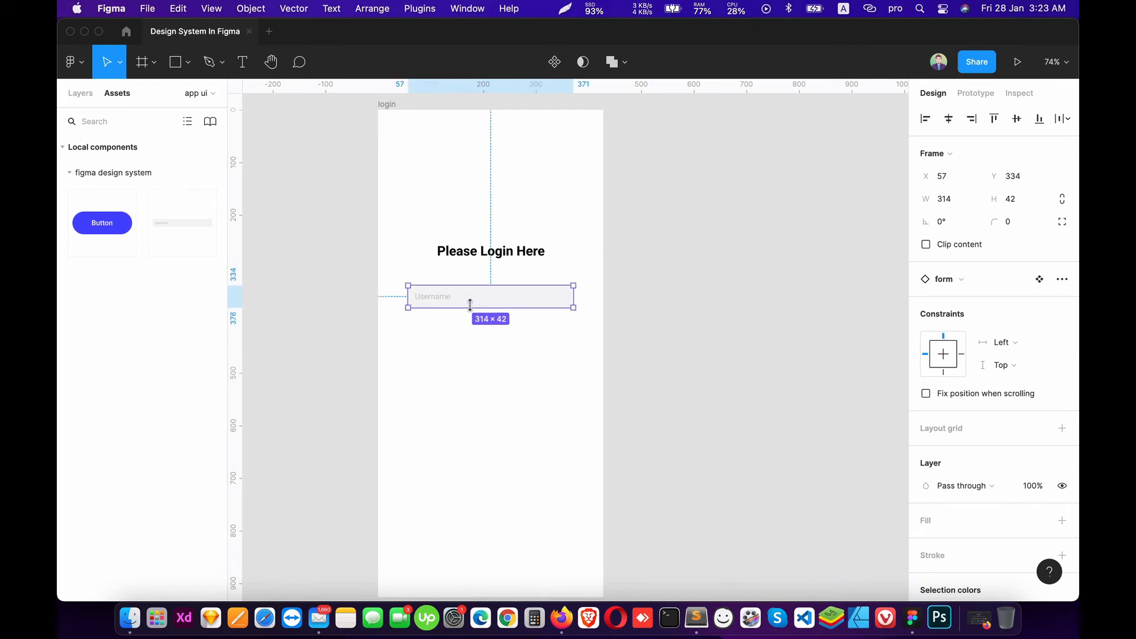
Duplicate the form field directly below the original at about Y 397 and change the copy's placeholder text to "Password"
left_click(80, 94)
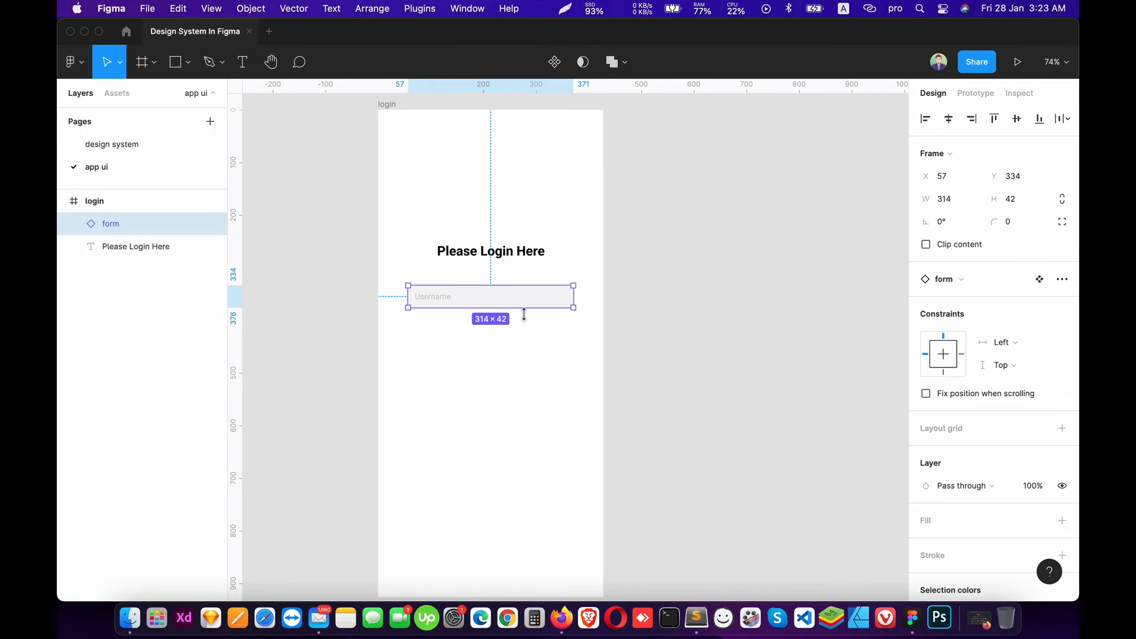
key("super+v")
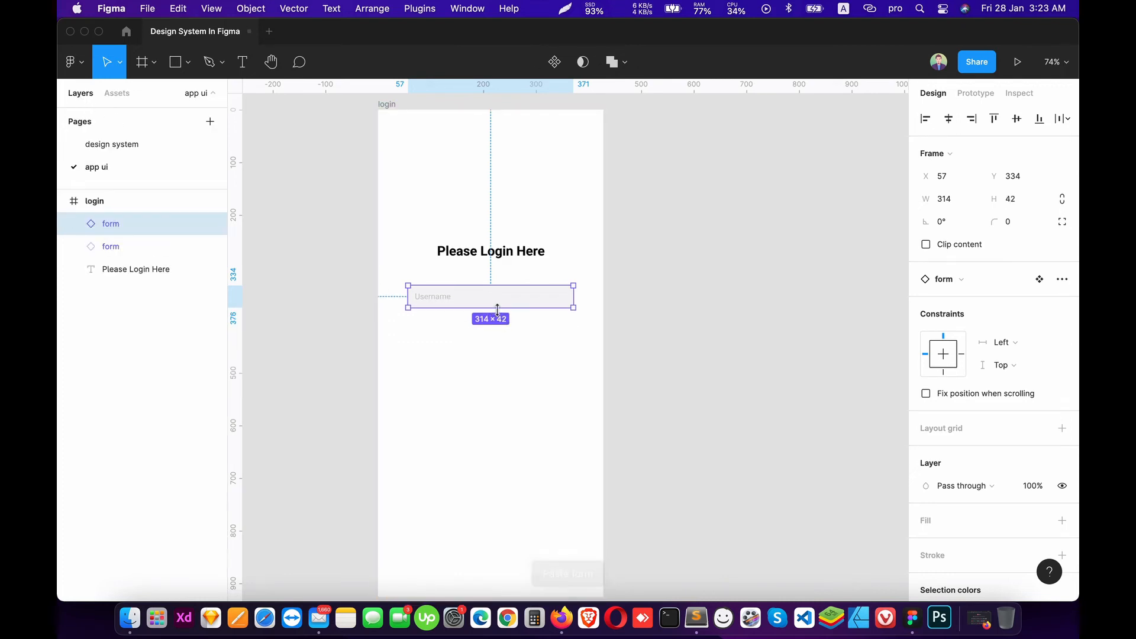
left_click_drag(497, 308, 499, 336)
double_click(439, 329)
double_click(440, 331)
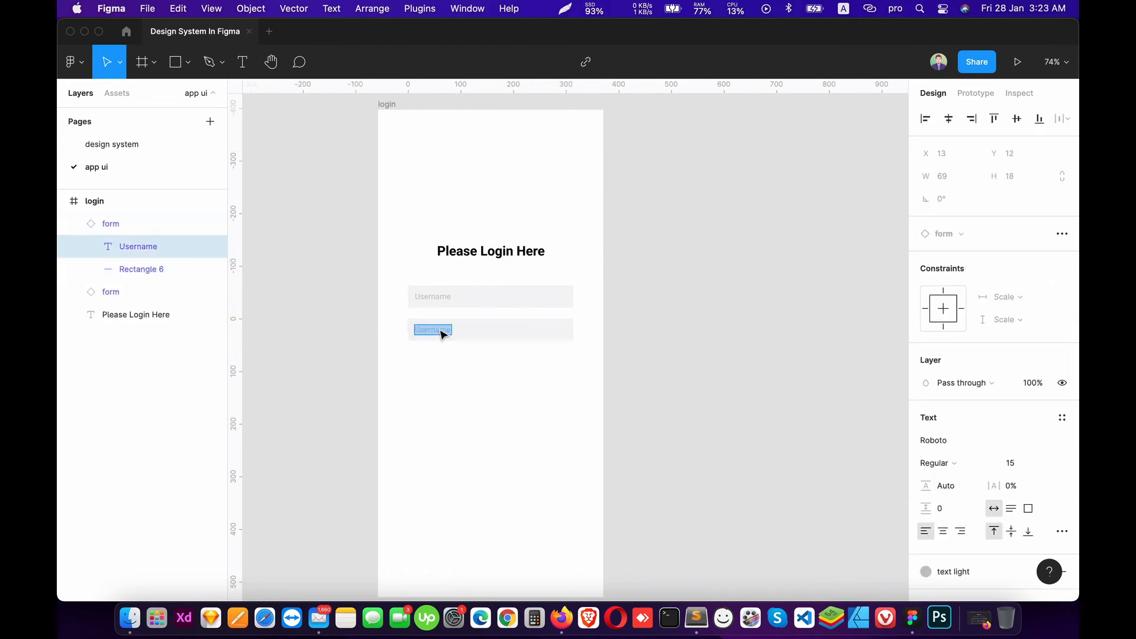
type("Password")
key("Escape")
Move the Username and Password fields together slightly up, closer to the heading
left_click(502, 333)
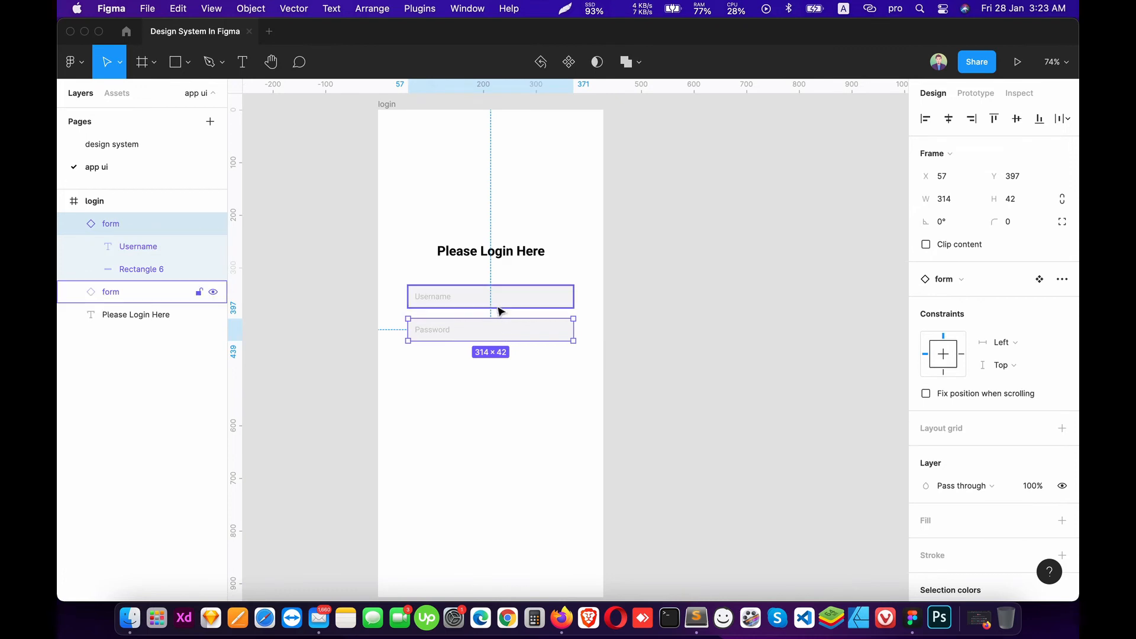
left_click(504, 306, "shift")
left_click_drag(508, 304, 509, 296)
left_click(492, 388)
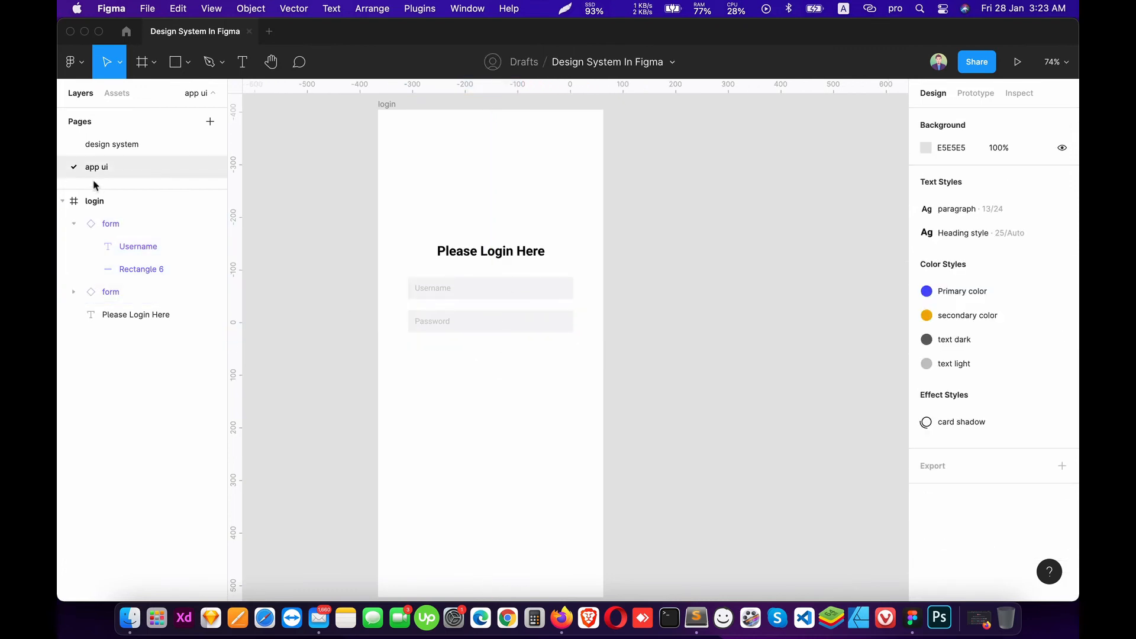
Place an instance of the "button" component below the Password field and change its label to "Login Here"
left_click(74, 224)
left_click(114, 95)
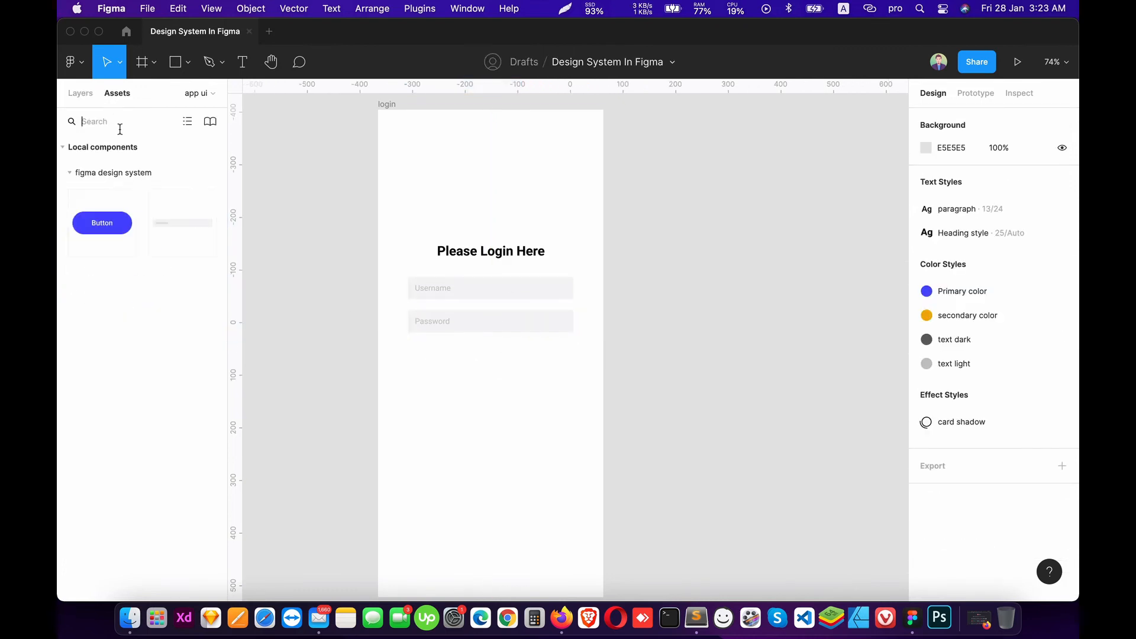
left_click_drag(93, 225, 490, 359)
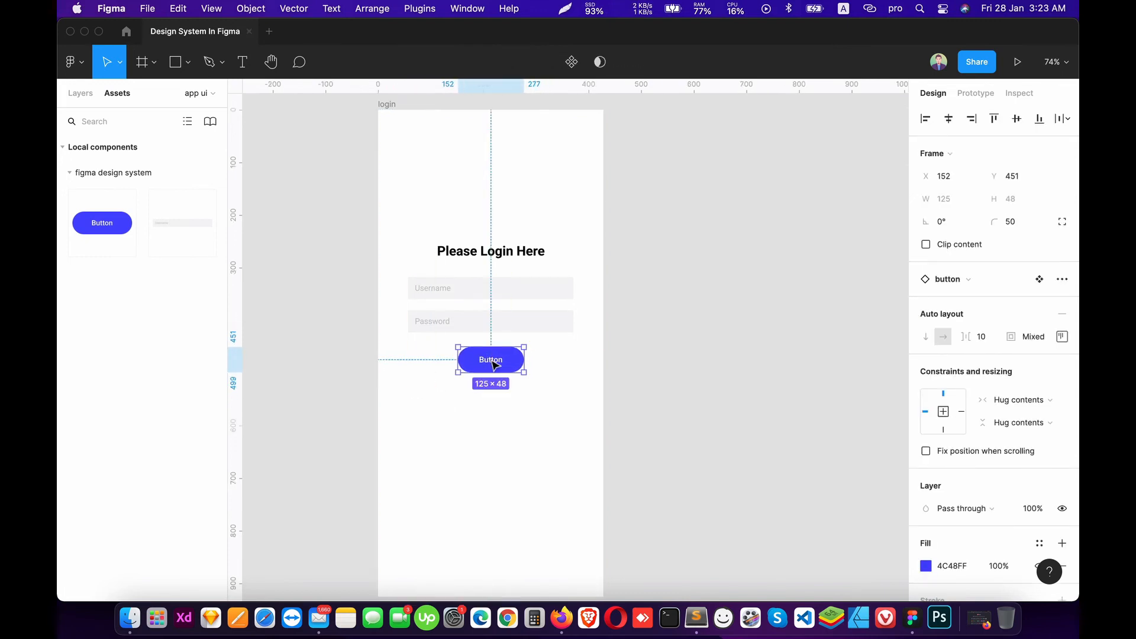
double_click(493, 362)
double_click(492, 359)
type("L")
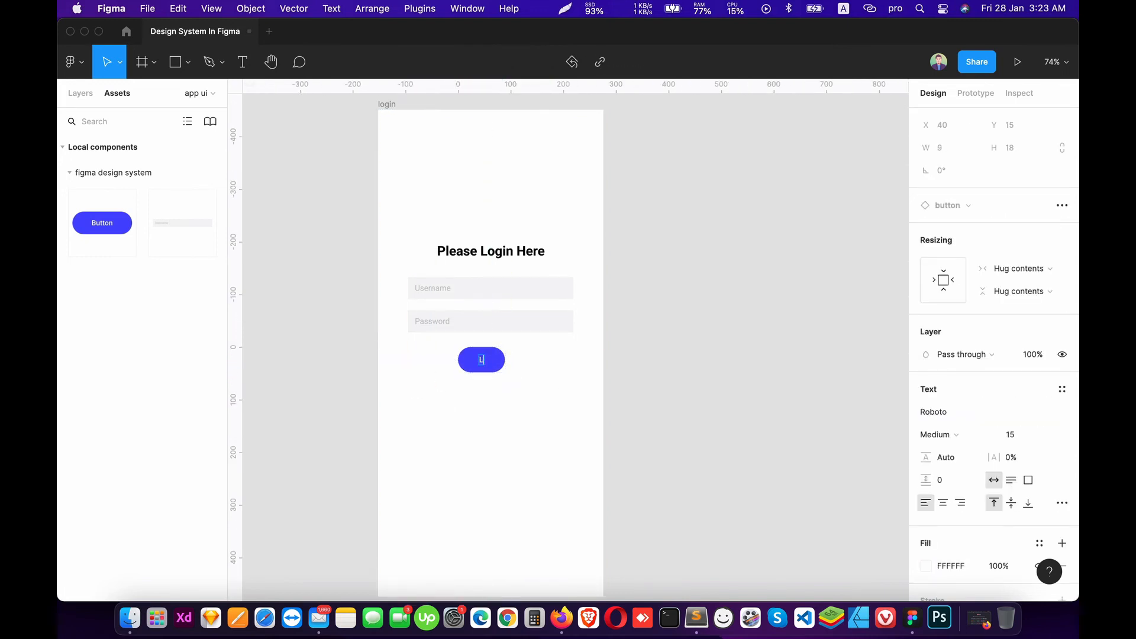
type("og")
type("in Here")
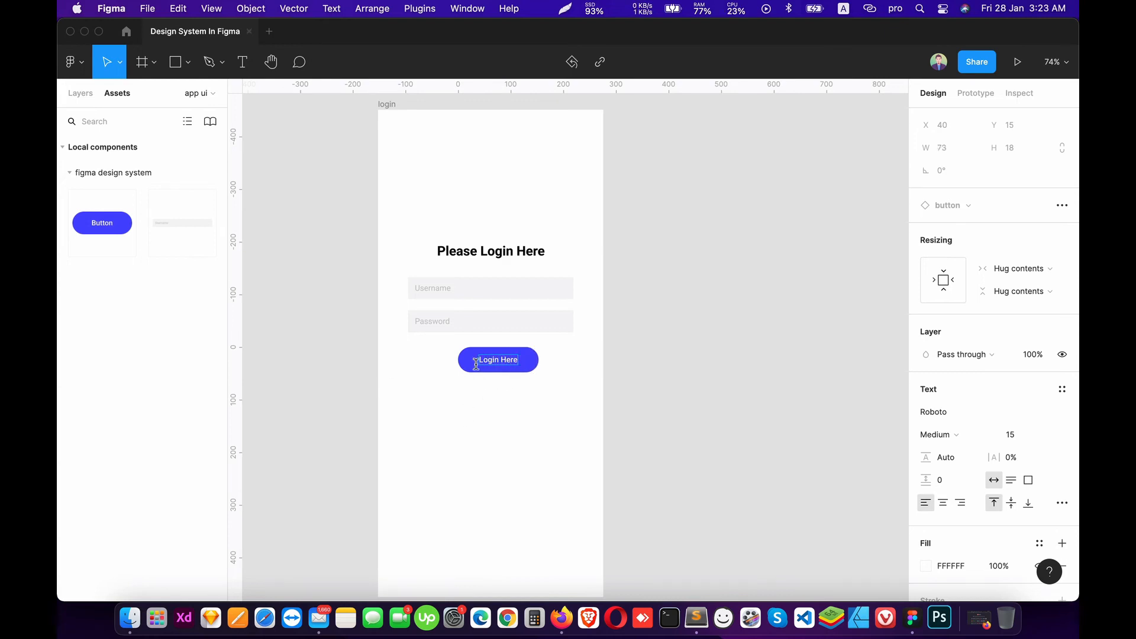
Centre the "Login Here" button horizontally in the login frame at about X 137, Y 458
left_click_drag(510, 363, 491, 361)
left_click_drag(506, 362, 497, 370)
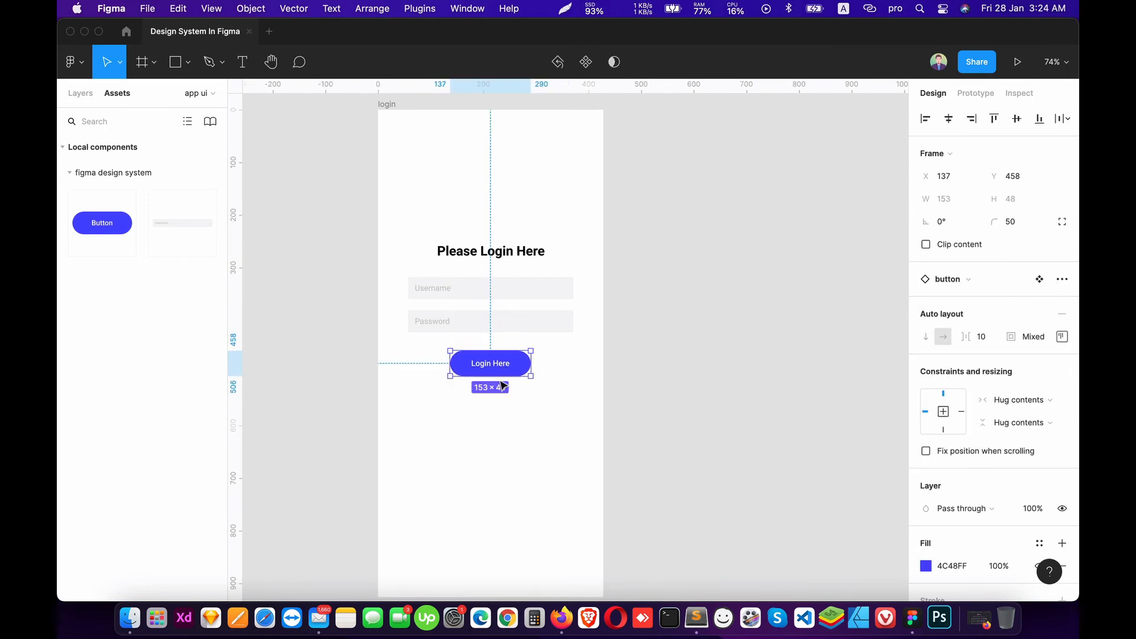
left_click(403, 422)
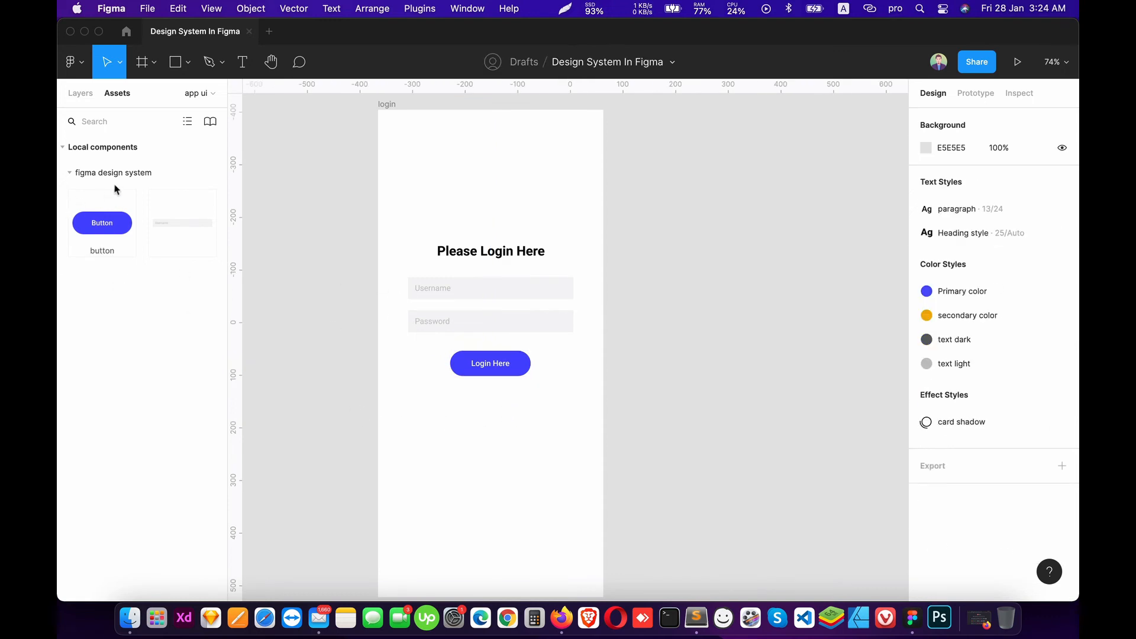
Add the text "Forget Password?" below the "Login Here" button at about X 190, Y 588
left_click(82, 93)
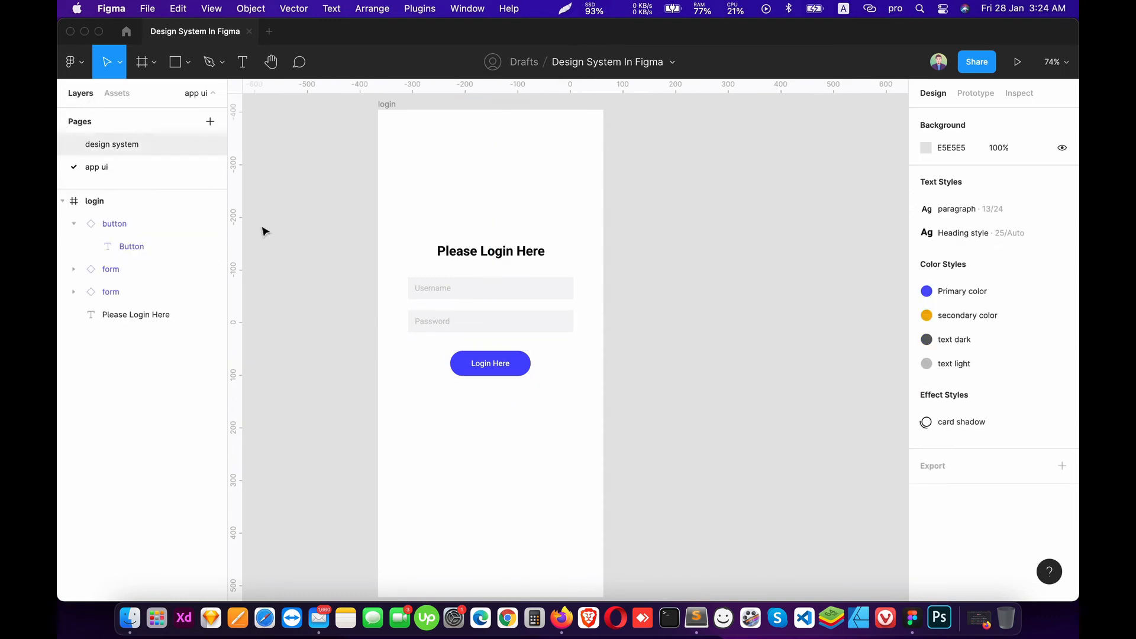
key("t")
left_click(489, 427)
type("For")
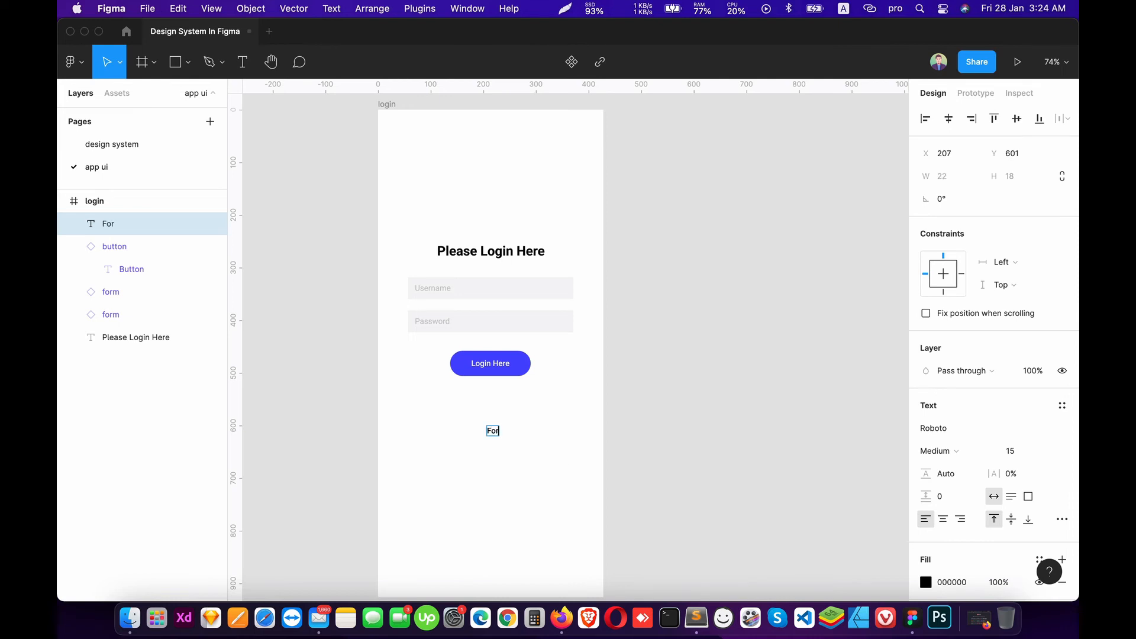
type("get Password?")
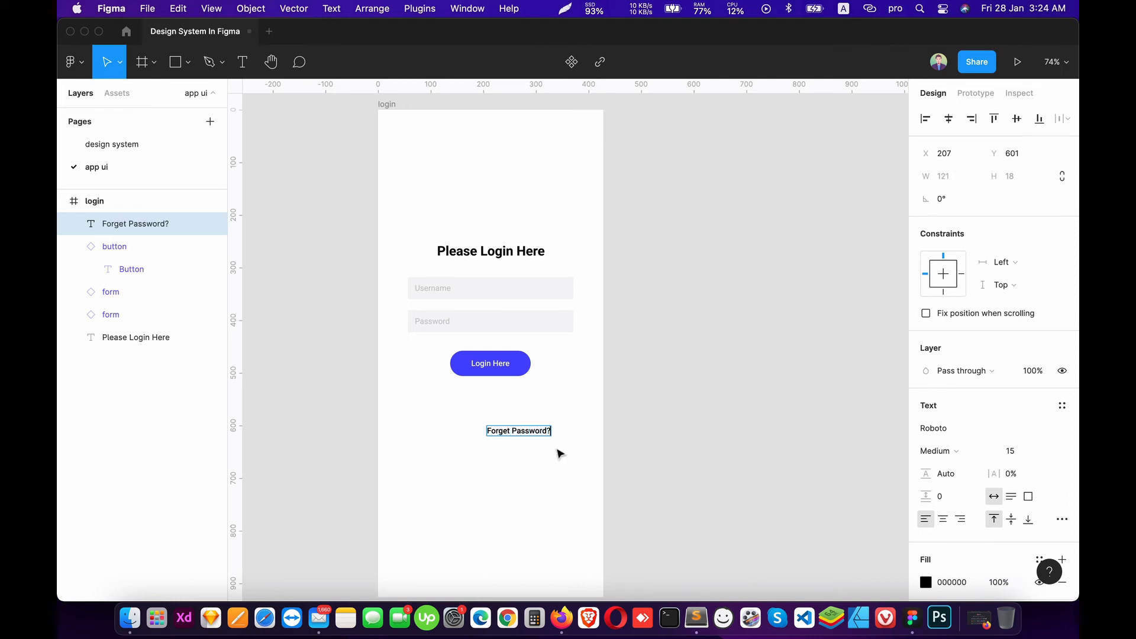
left_click(540, 451)
left_click_drag(527, 433, 518, 426)
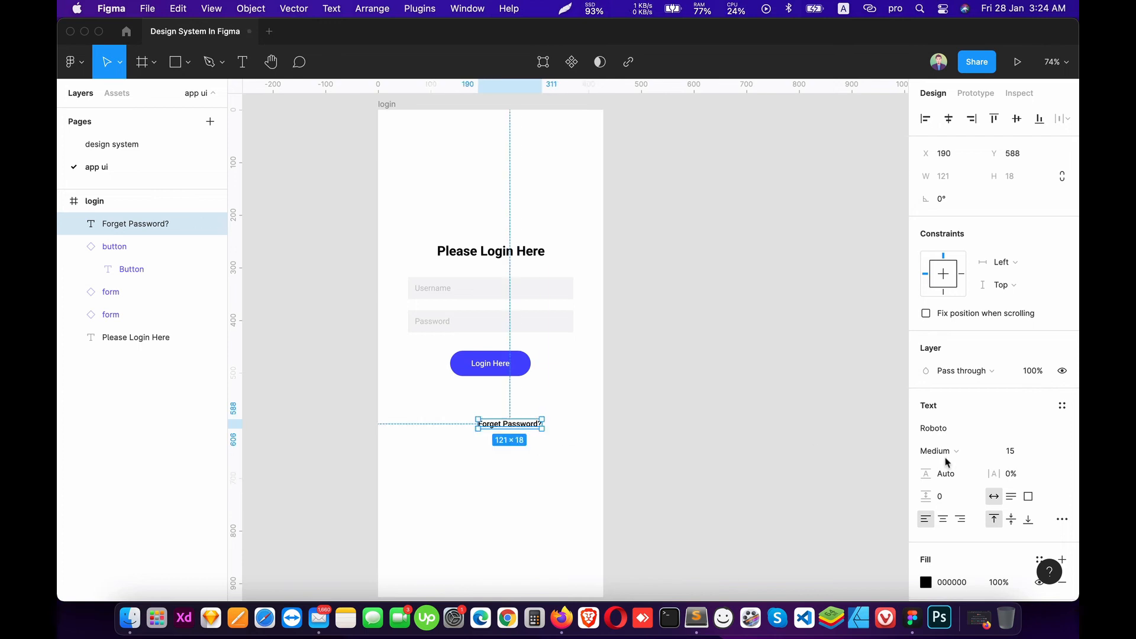
Style "Forget Password?" with the "paragraph" text style and "text light" colour, and centre it under the button at about X 162, Y 527
left_click(1062, 406)
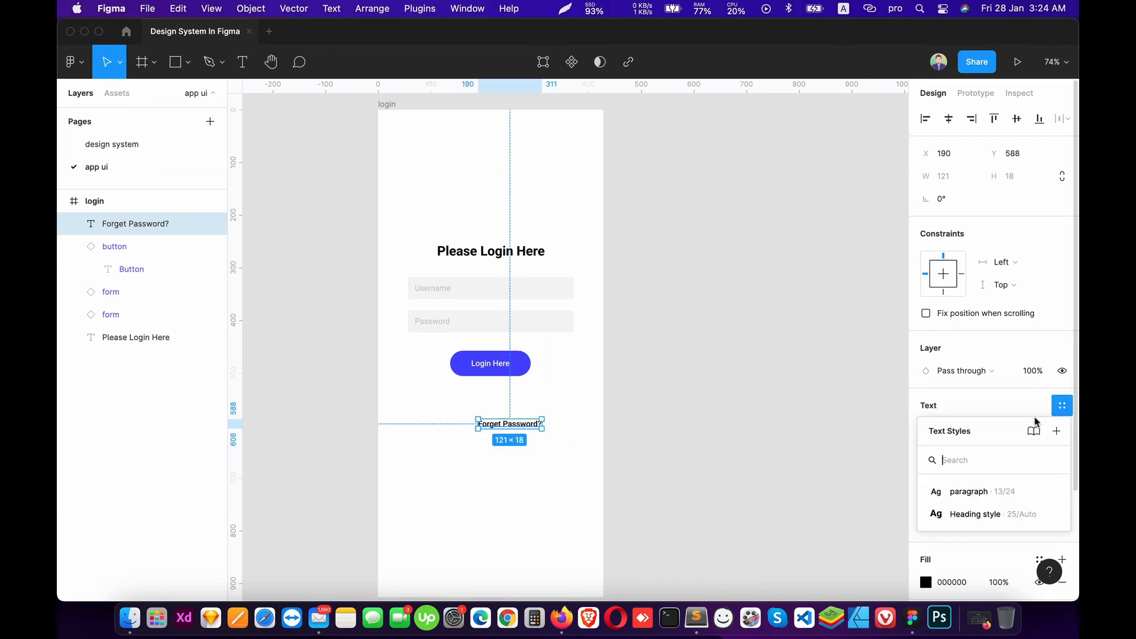
left_click(968, 493)
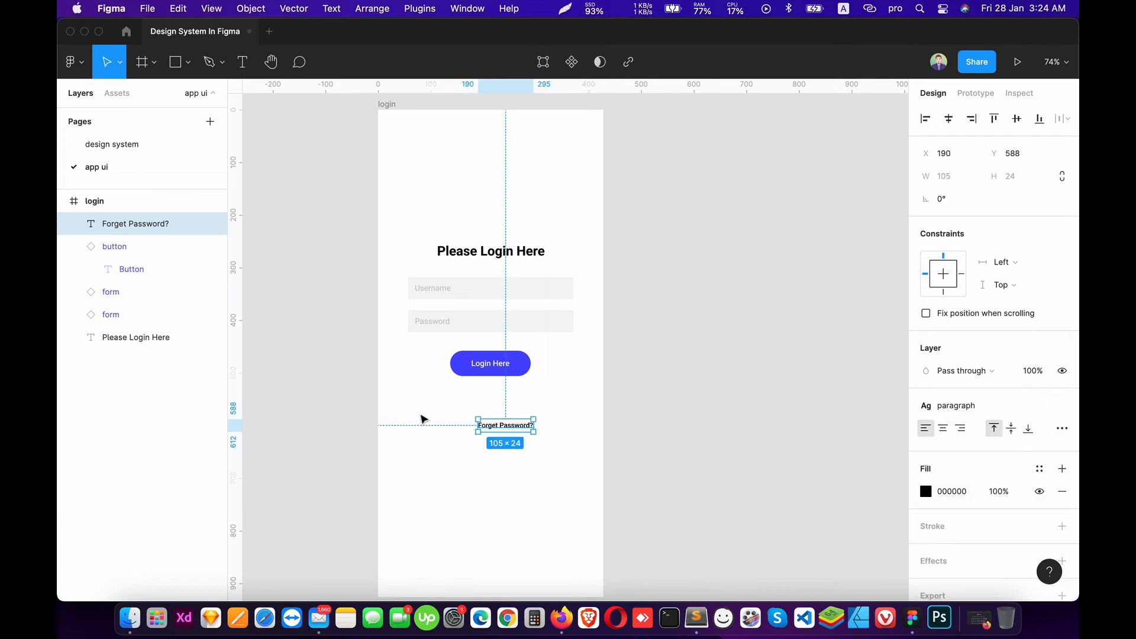
left_click(1039, 469)
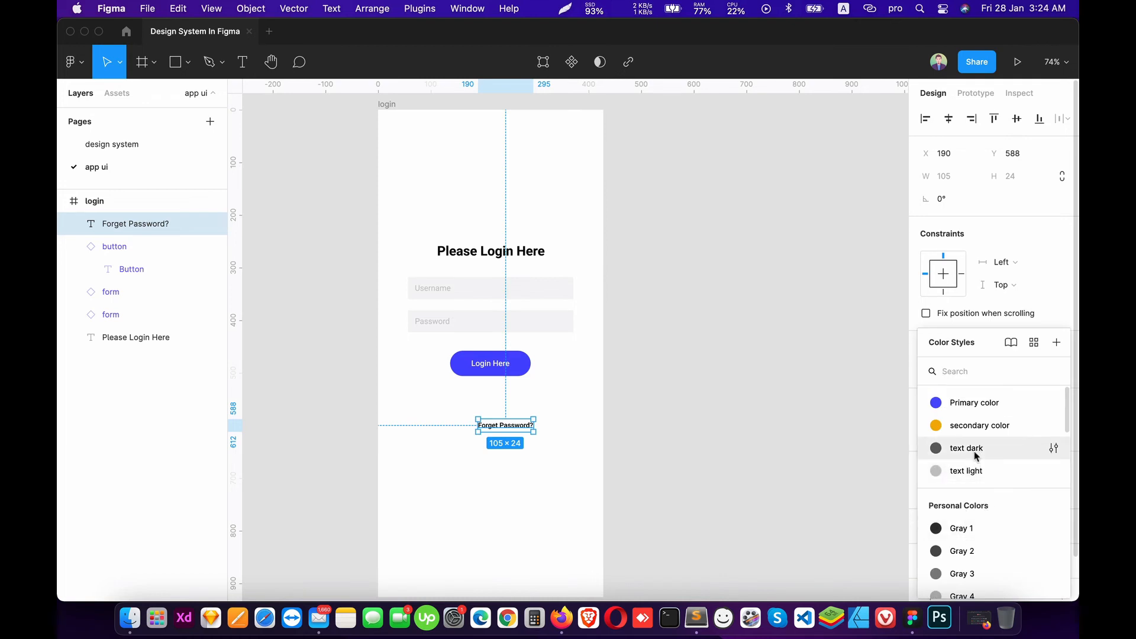
left_click(966, 471)
left_click_drag(509, 425, 495, 392)
Apply the "text dark" colour style to the "Please Login Here" heading
left_click(490, 251)
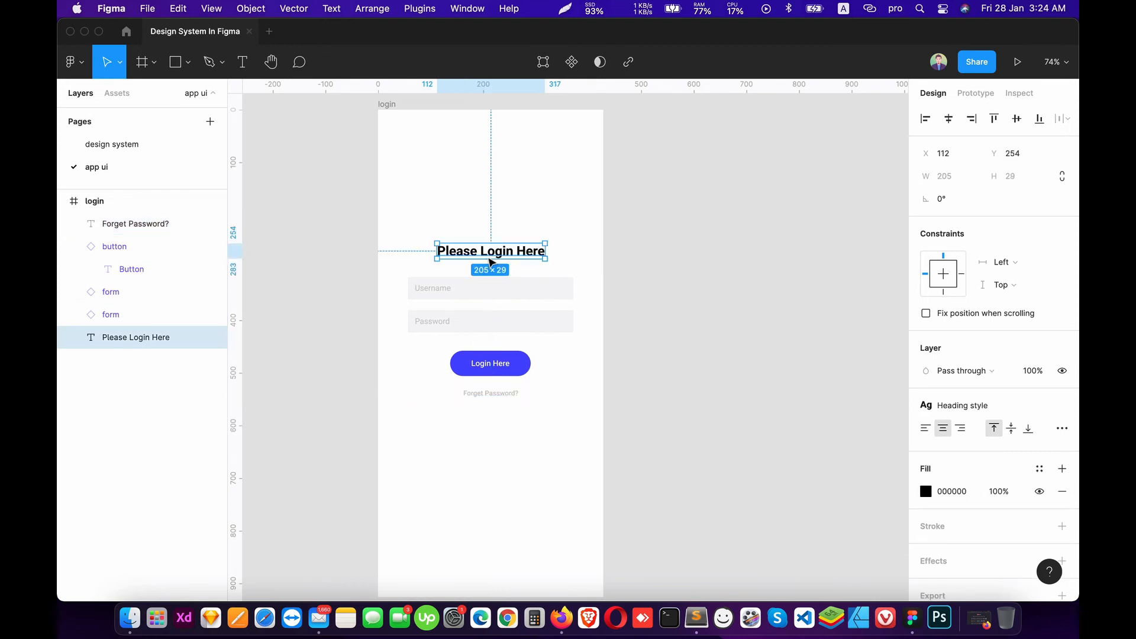
left_click(1042, 472)
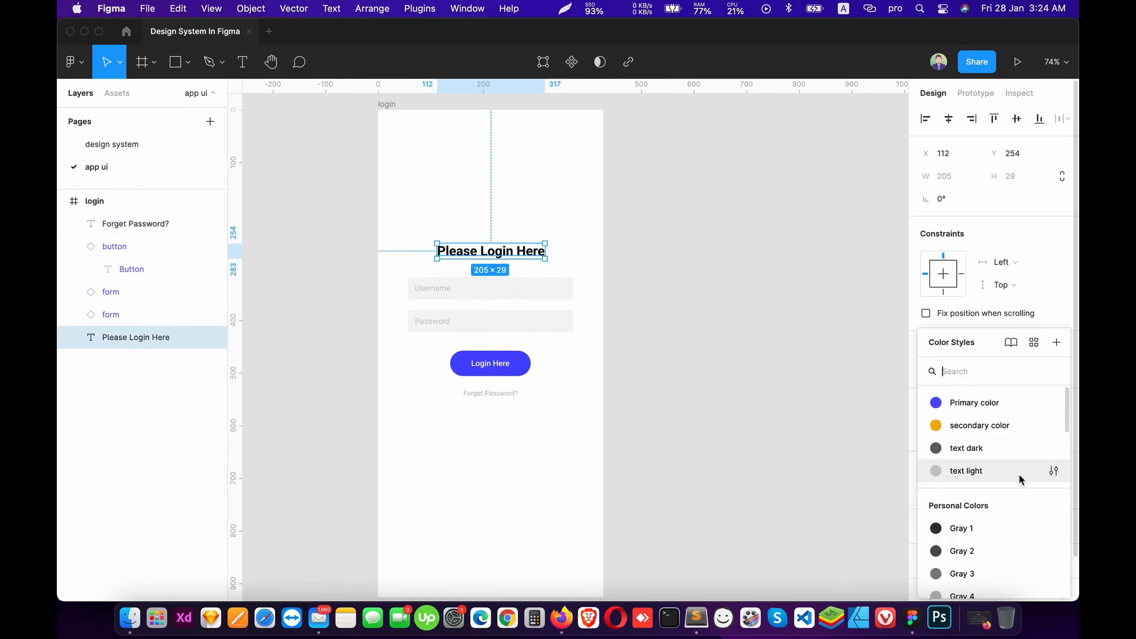
left_click(967, 446)
left_click(431, 421)
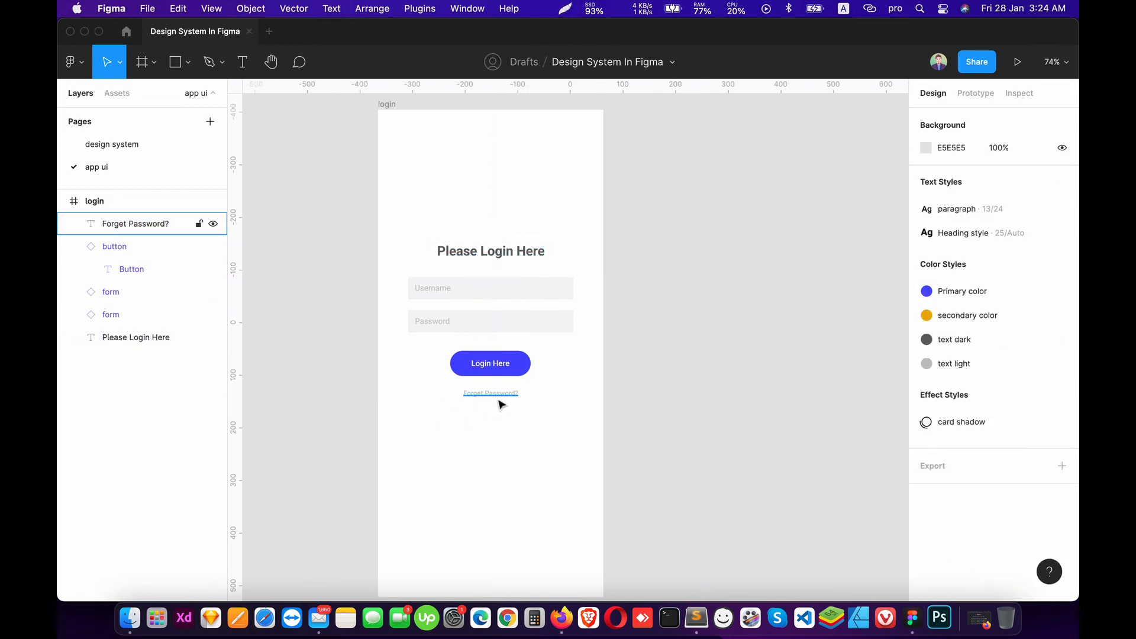
left_click(498, 395)
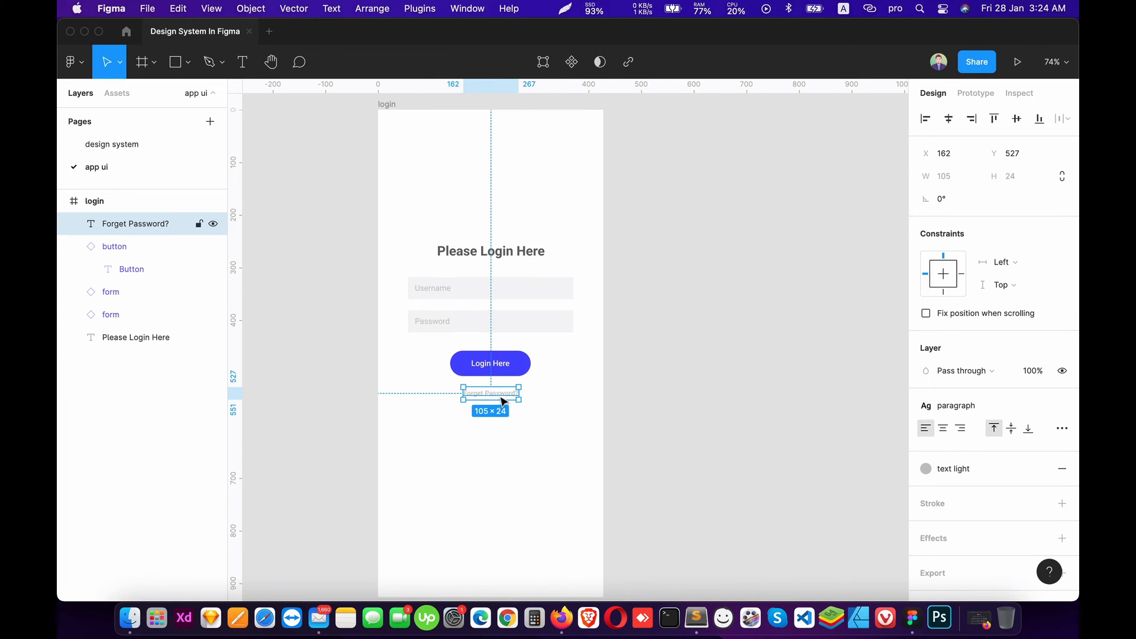
key("super+v")
left_click_drag(500, 398, 500, 411)
type("Cli")
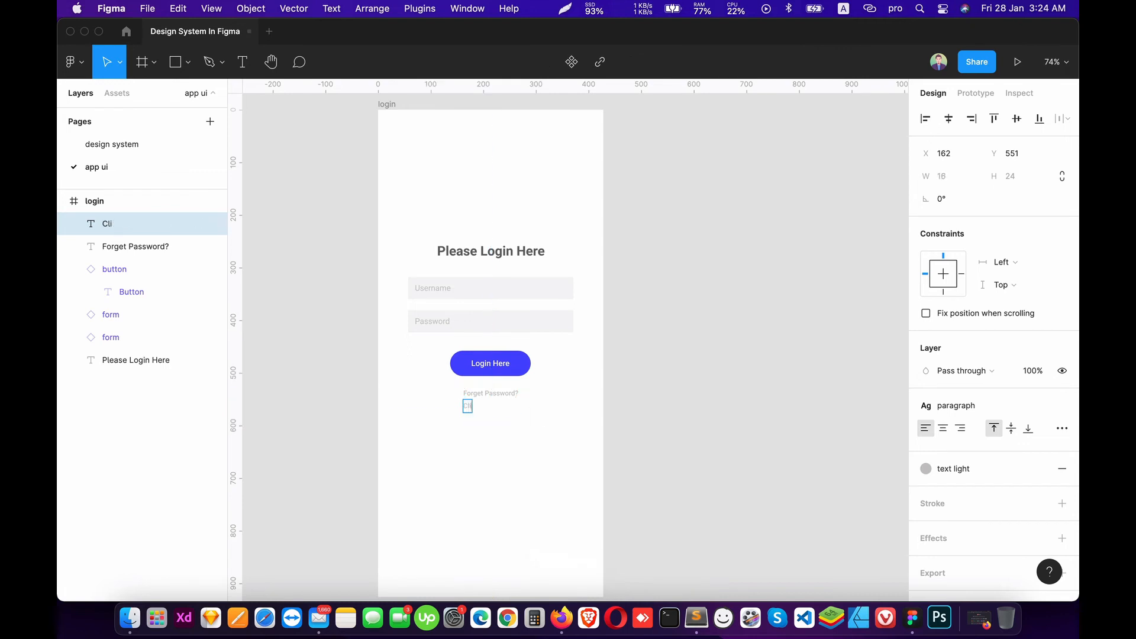
type("ck Here To")
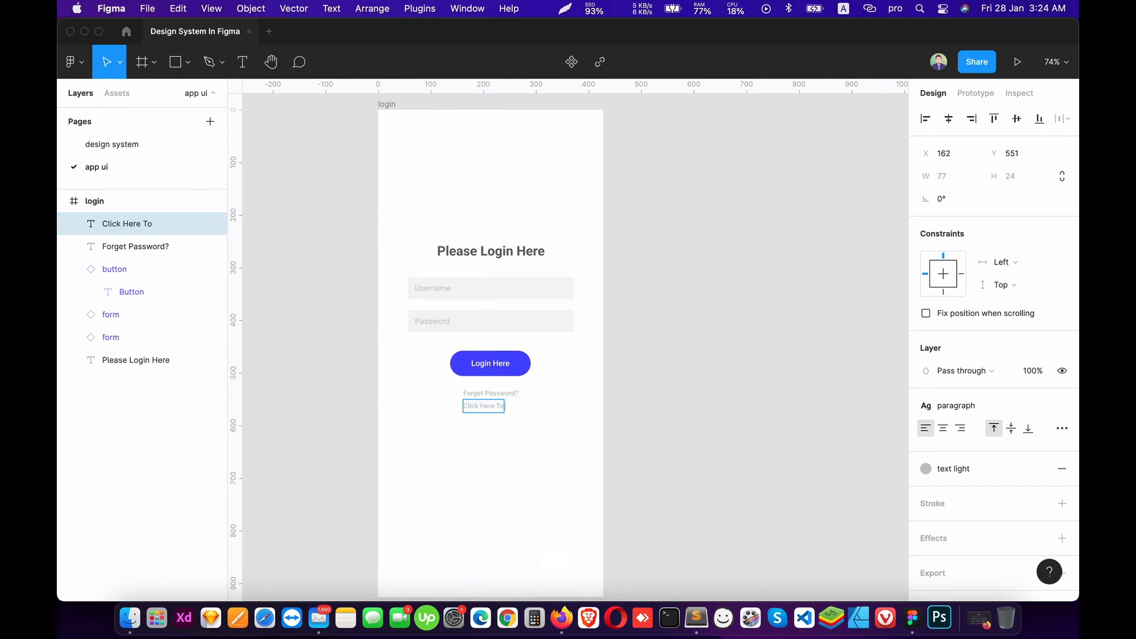
key("super+a")
key("BackSpace")
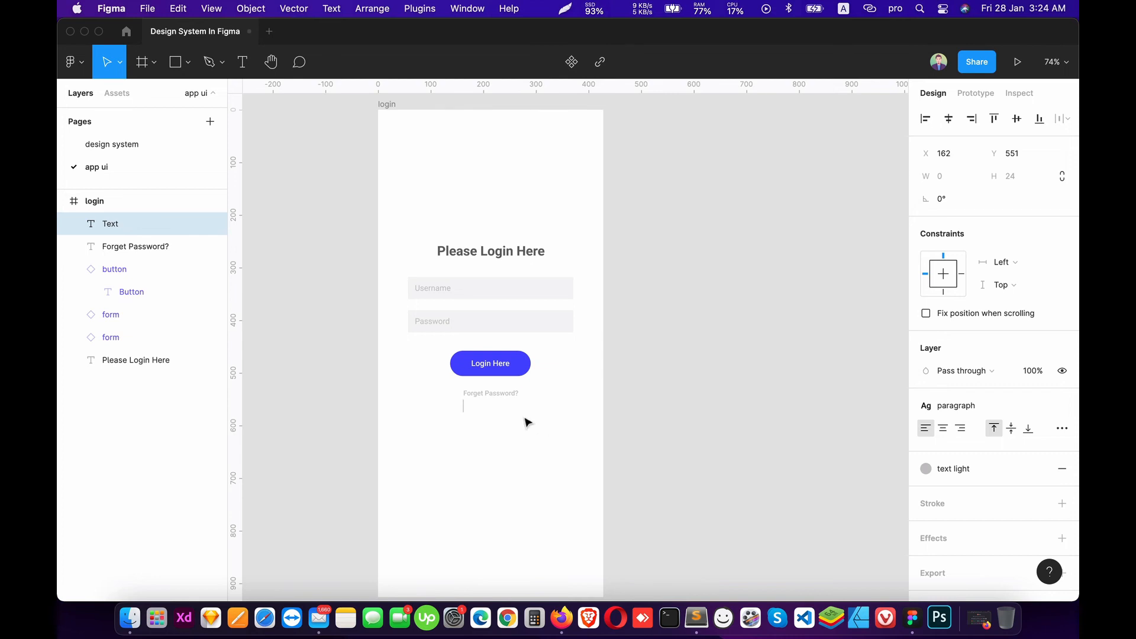
key("Escape")
Extend the line to "Forget Password? Click Here" and recentre it under the button at about X 130
left_click(507, 394)
key("Right")
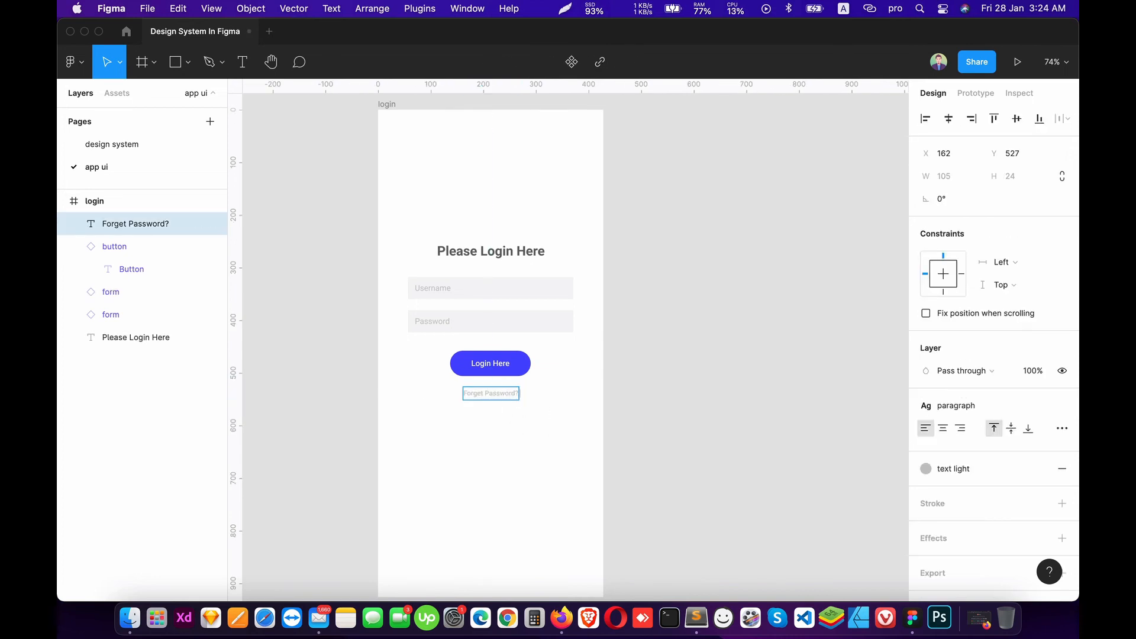
type("Click Here")
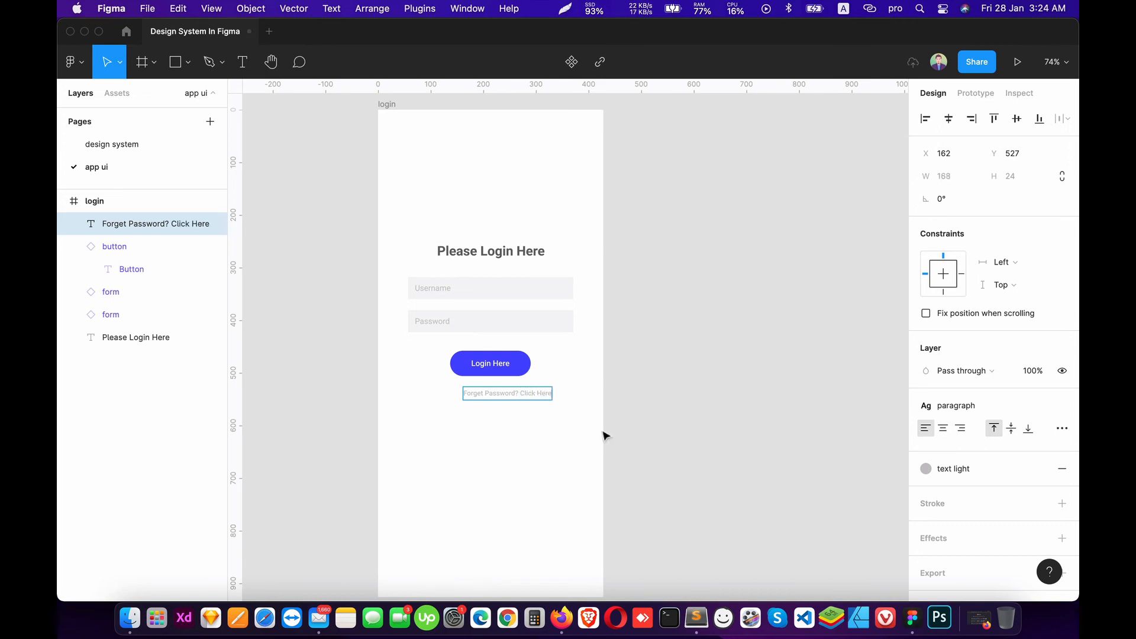
left_click(570, 432)
left_click_drag(507, 395, 536, 393)
Apply the "secondary color" style to only the words "Click Here" in the "Forget Password?" line
double_click(506, 393)
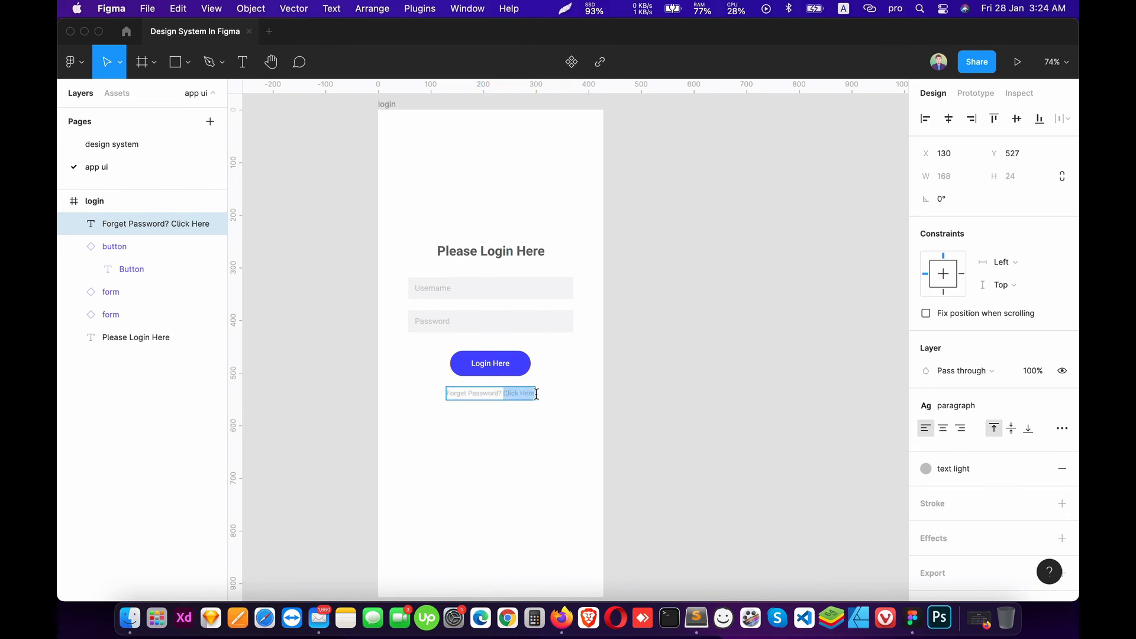
left_click(925, 468)
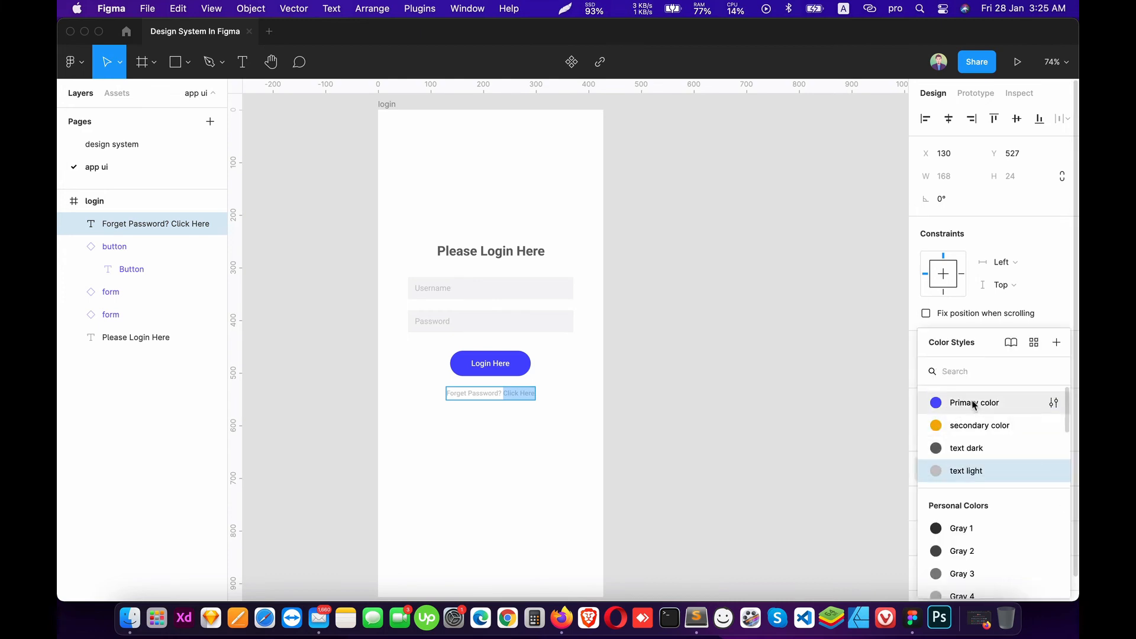
left_click(973, 426)
key("Escape")
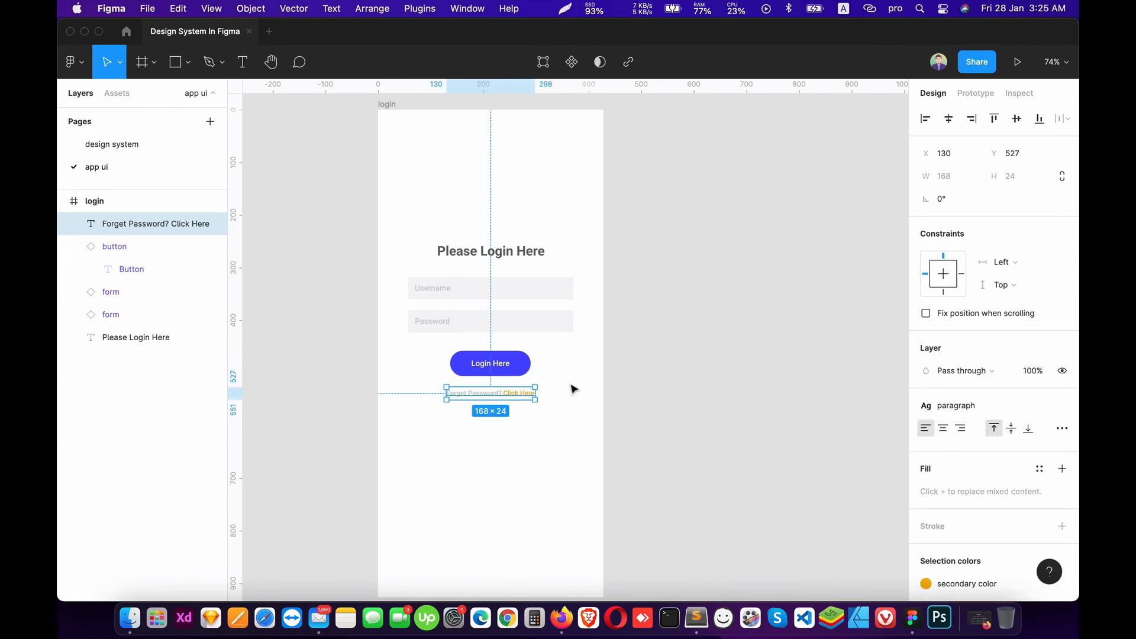
left_click(575, 402)
scroll(553, 443, "down", 4)
scroll(551, 449, "up", 5)
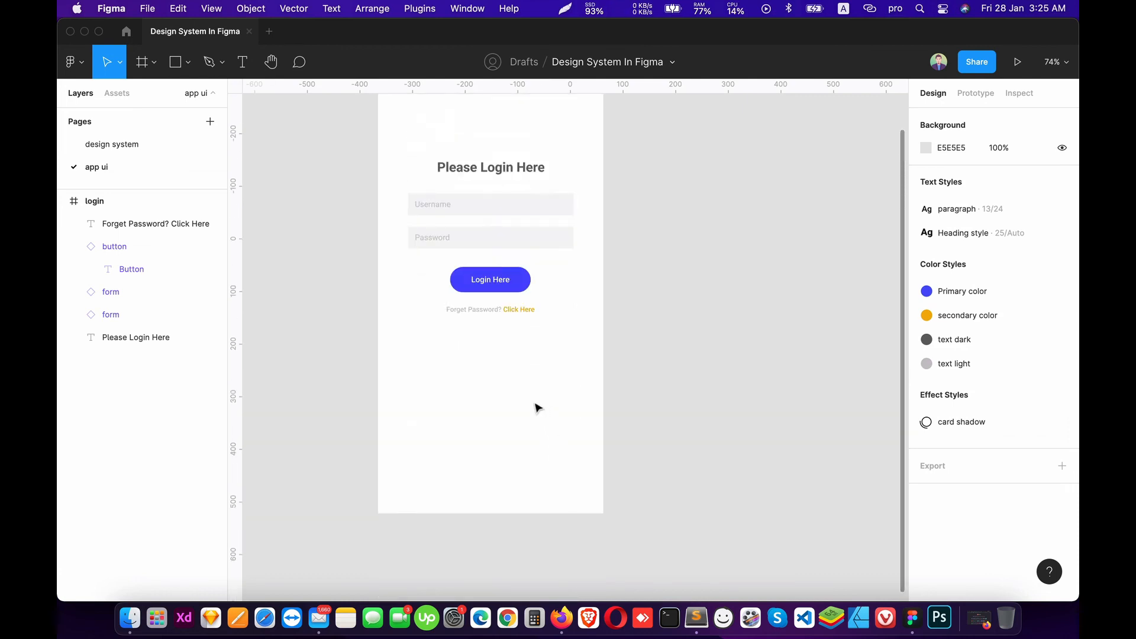
scroll(474, 456, "down", 2)
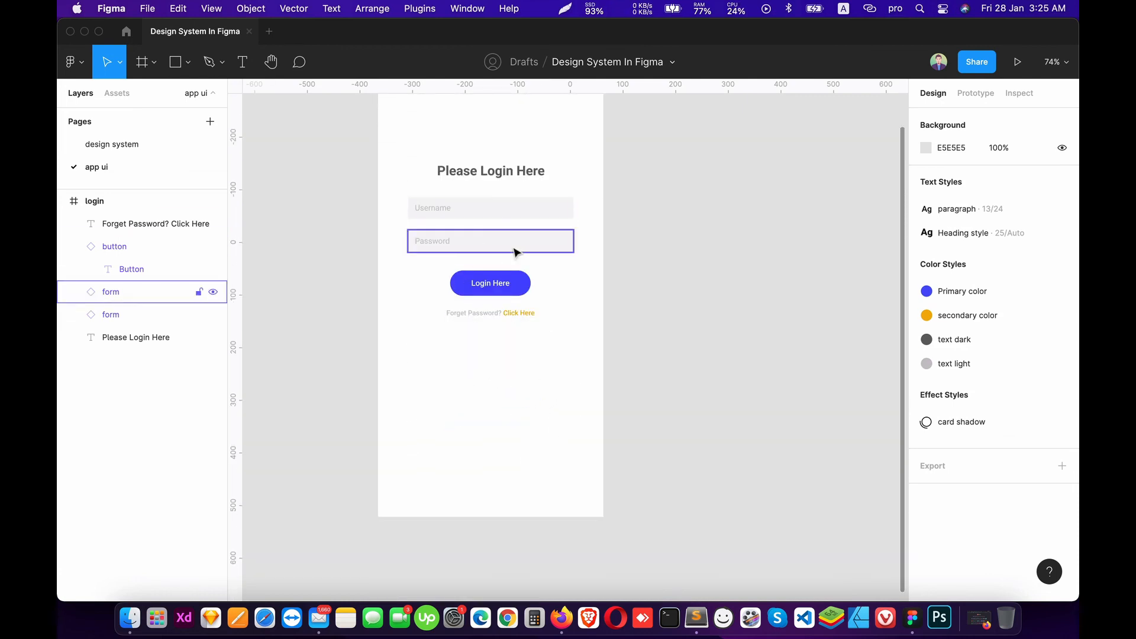
scroll(456, 319, "up", 2)
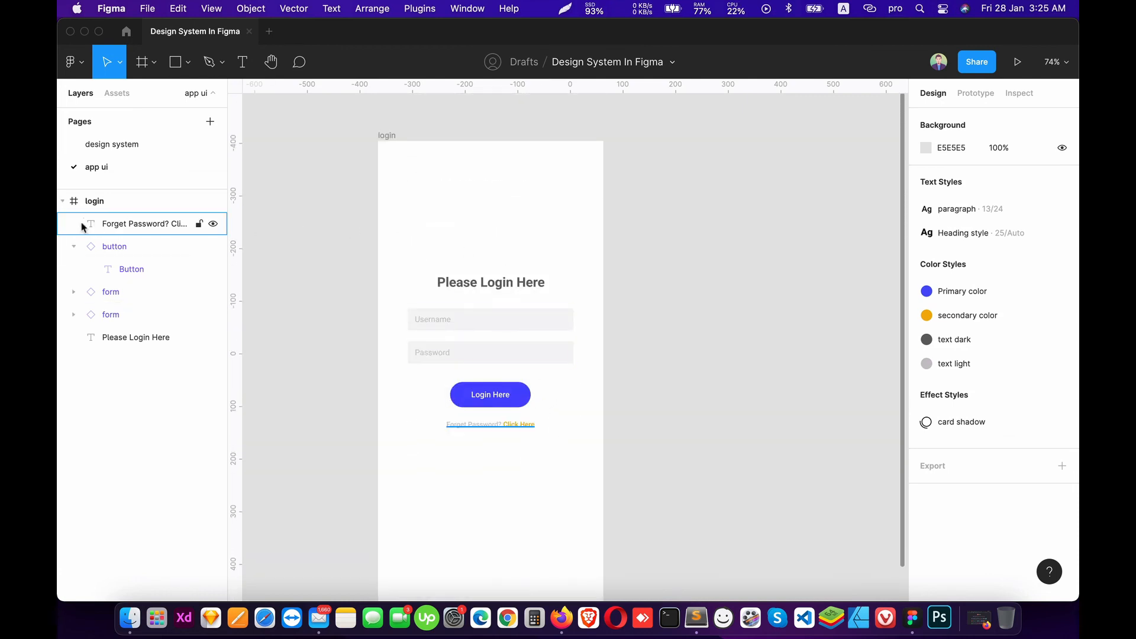
left_click(98, 147)
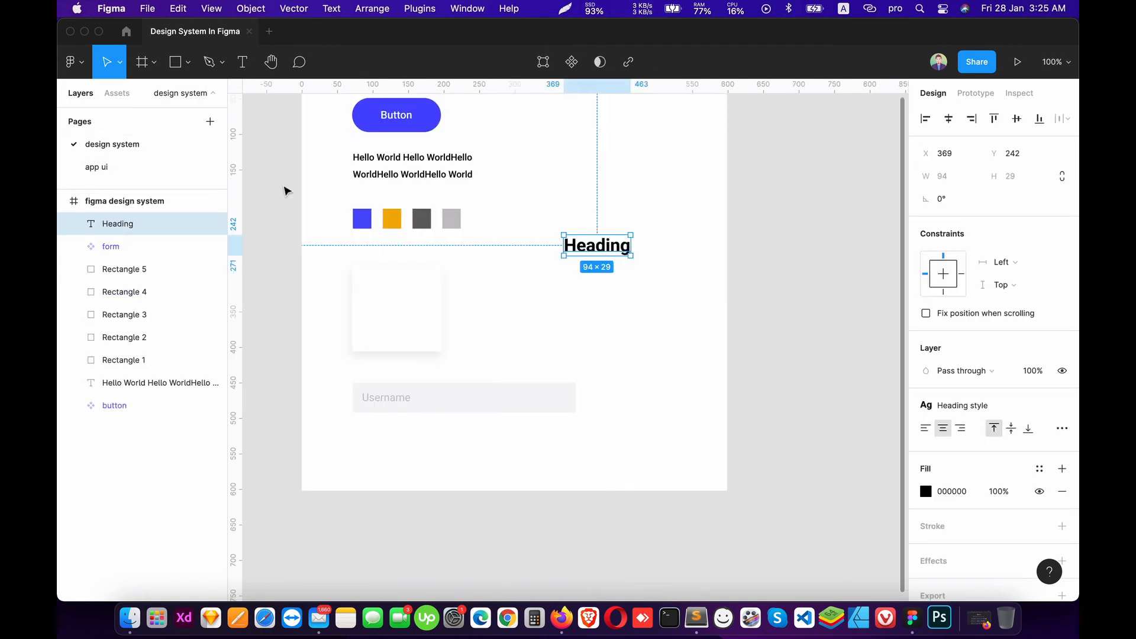
left_click(116, 176)
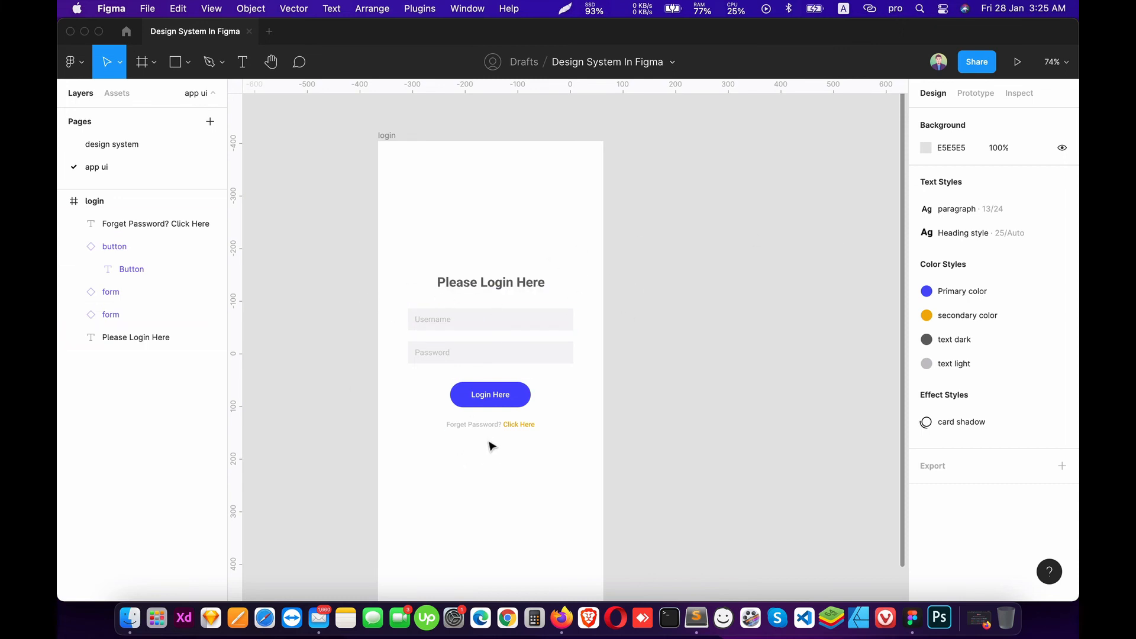
Draw a rectangle as a bar about 428 × 26 across the top edge of the login frame
left_click(187, 62)
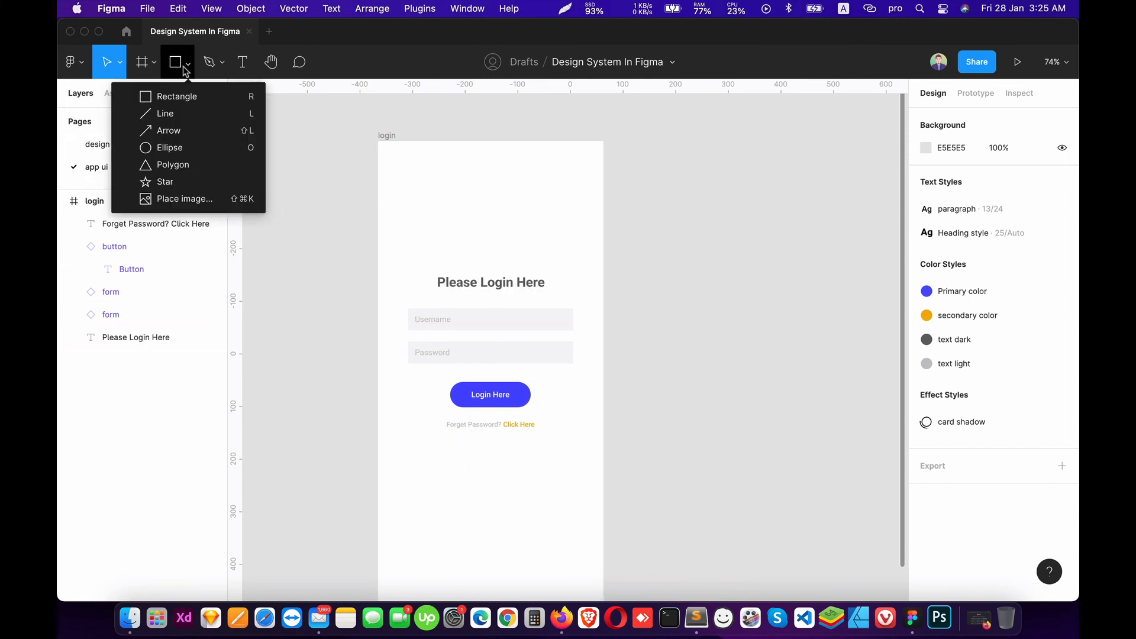
left_click(182, 98)
left_click_drag(378, 136, 604, 191)
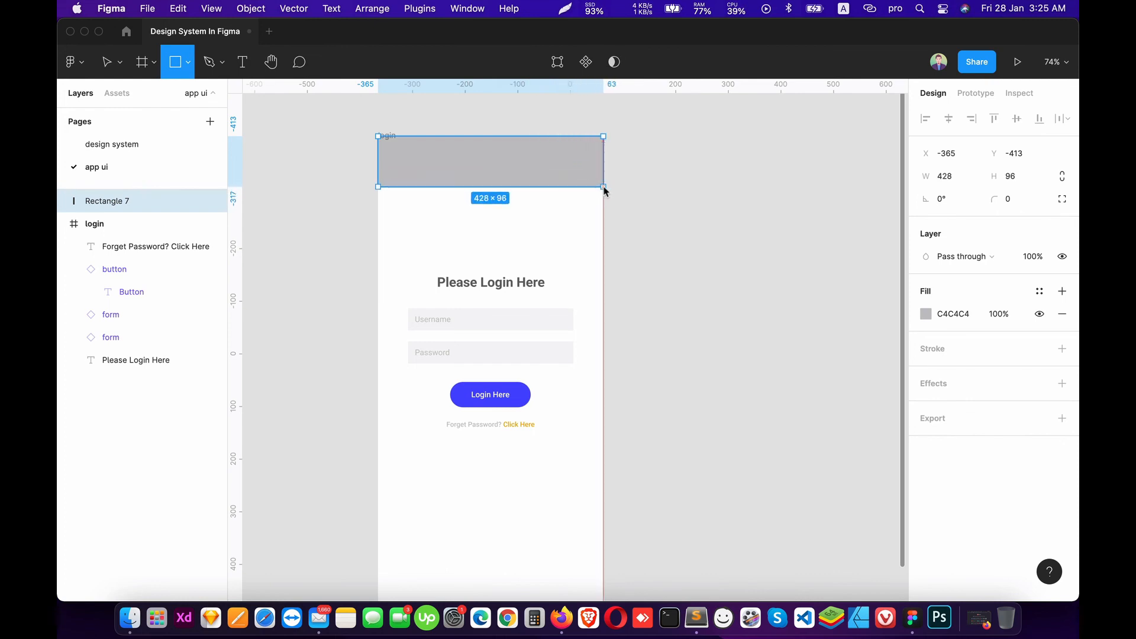
left_click_drag(514, 167, 475, 154)
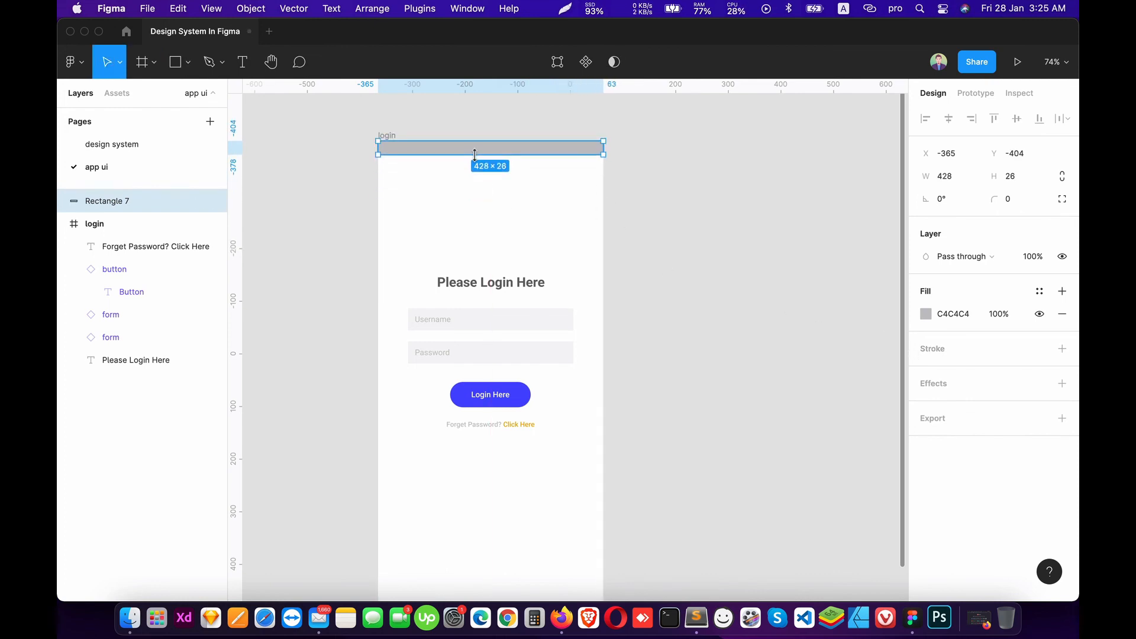
Apply the "Primary color" style to the fill of the top bar
left_click(1040, 291)
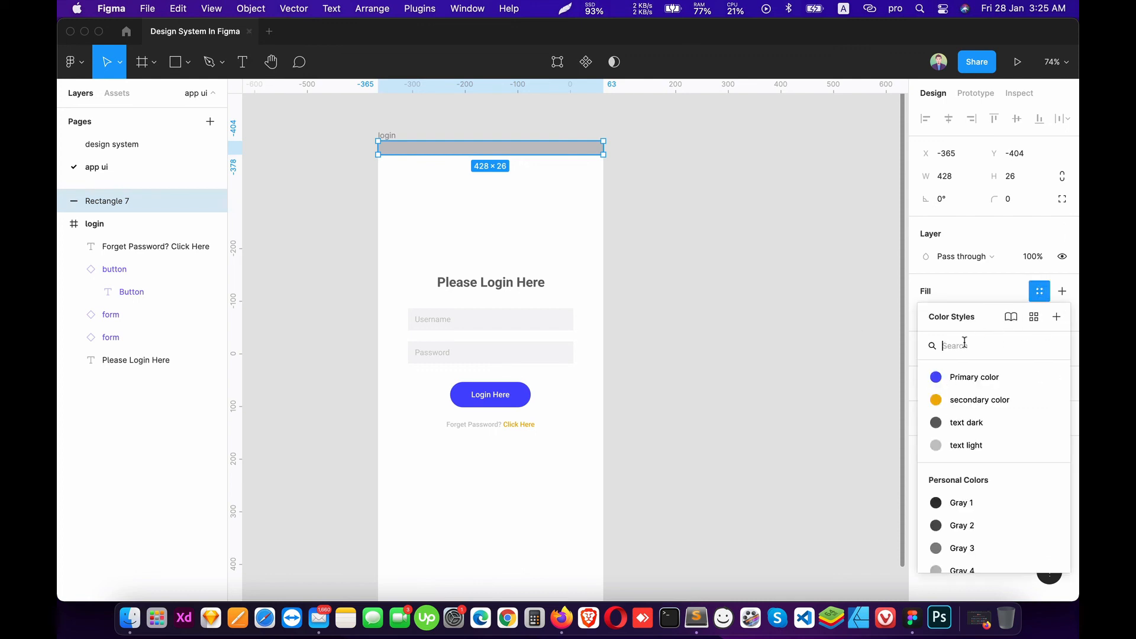
left_click(974, 377)
left_click(793, 388)
Duplicate the top bar and align the copy with the login frame's bottom edge at about X -365, Y 496
scroll(527, 154, "down", 2)
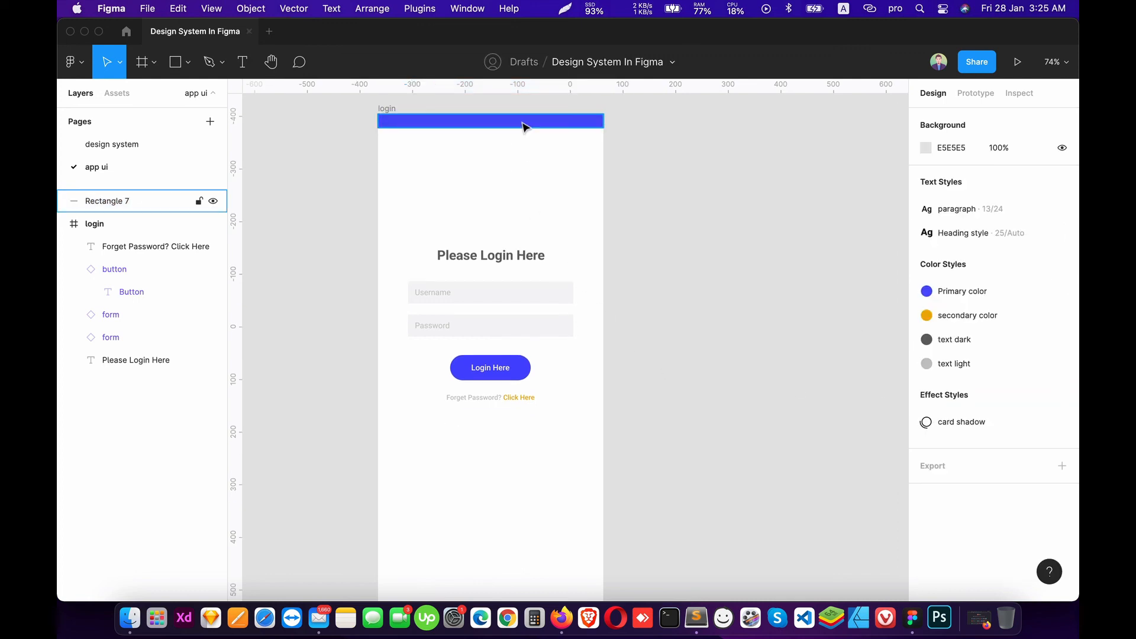
left_click(523, 126)
key("super+c")
key("super+v")
left_click_drag(520, 129, 524, 498)
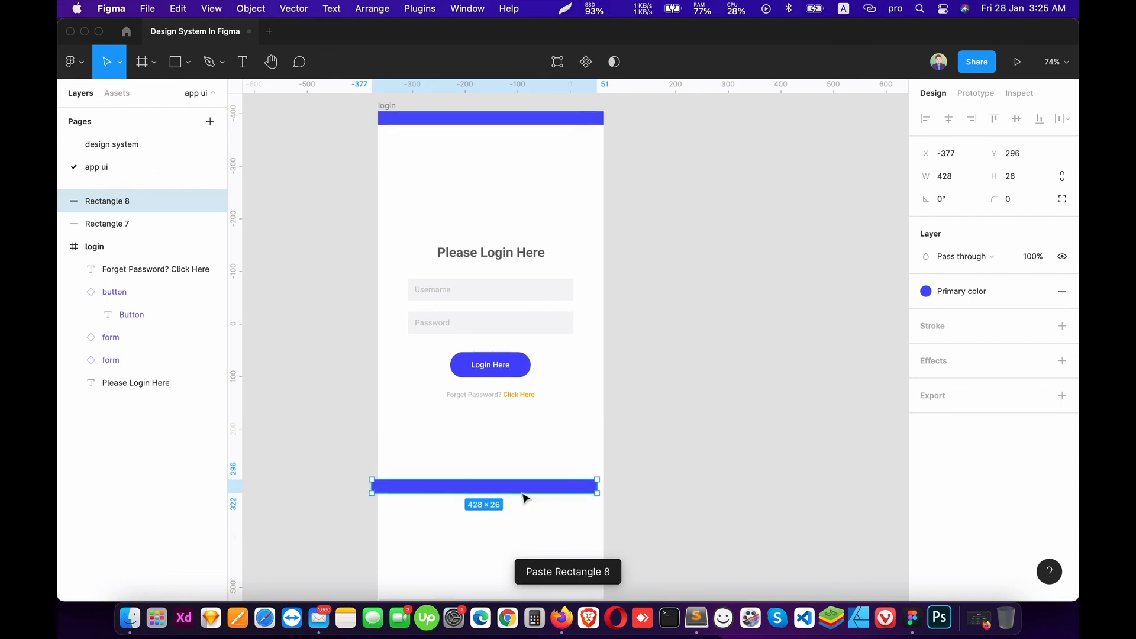
scroll(528, 473, "down", 10)
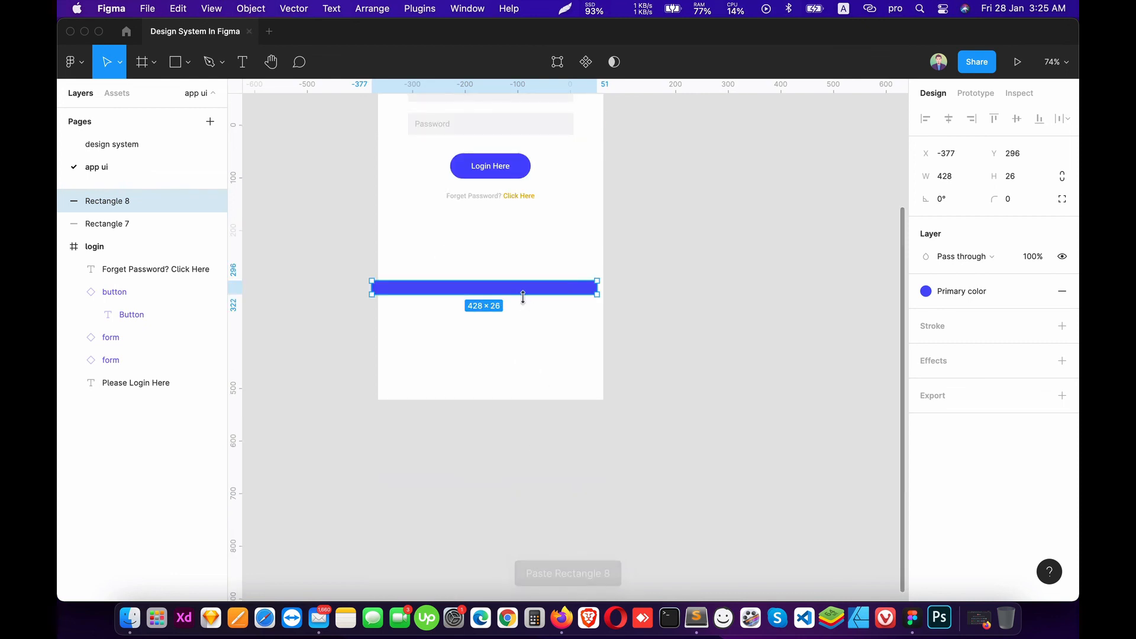
left_click_drag(530, 297, 538, 395)
Change the bottom bar's fill to the "secondary color" style
left_click(943, 298)
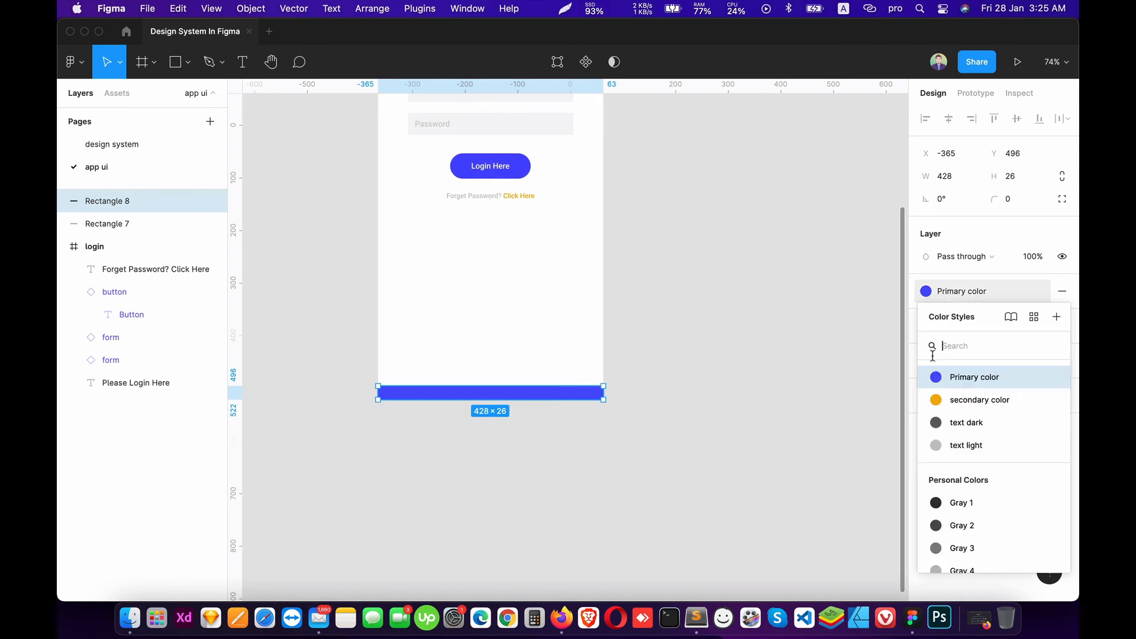
left_click(947, 398)
left_click(507, 301)
Review the login screen from the top bar to the bottom bar and compare it with the design system page
scroll(516, 360, "up", 10)
scroll(516, 360, "down", 5)
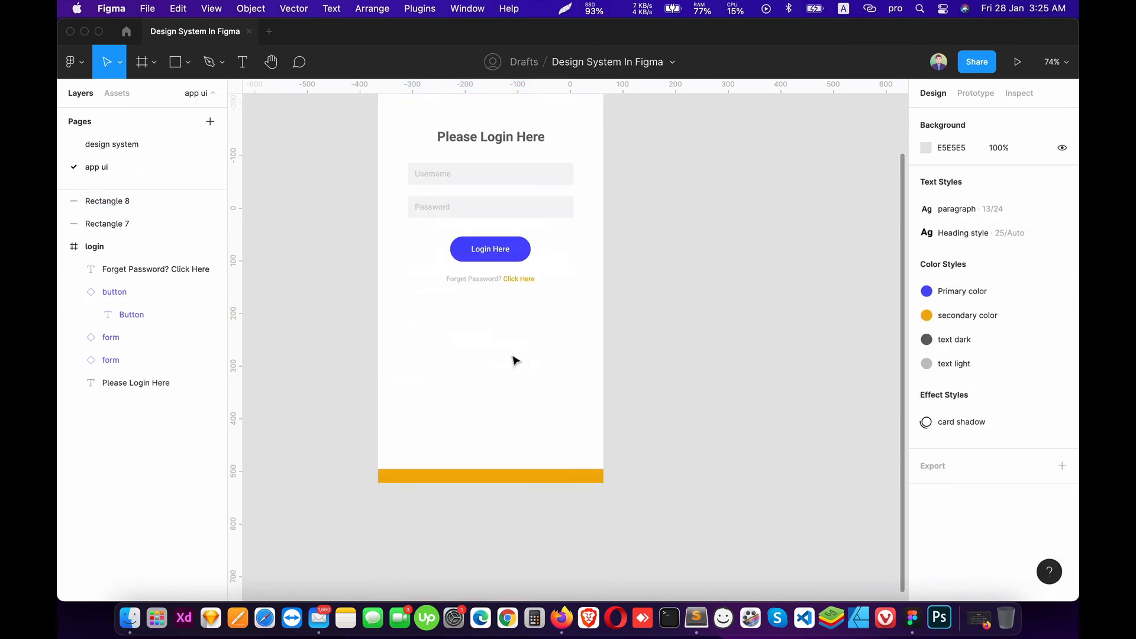
scroll(516, 360, "up", 1)
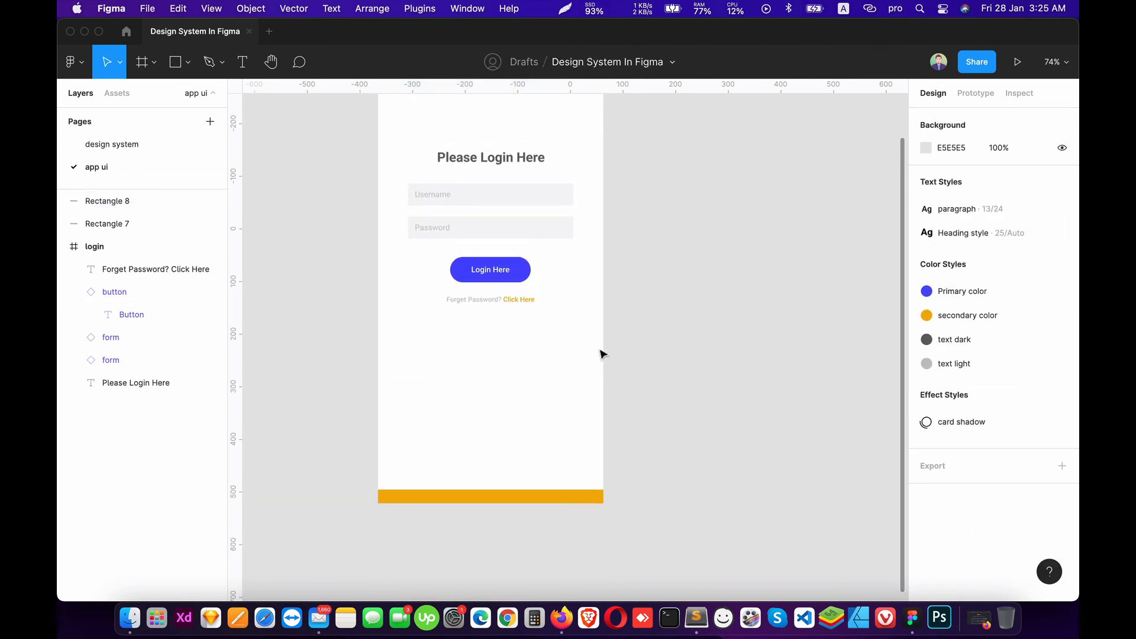
scroll(499, 405, "up", 3)
scroll(478, 375, "up", 10)
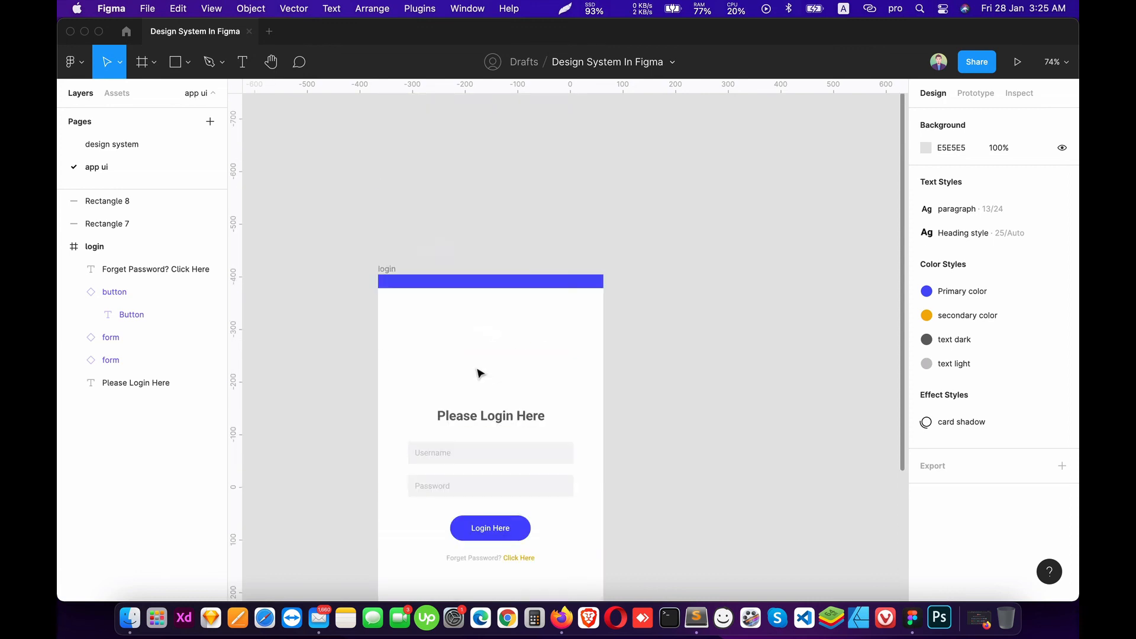
left_click(118, 152)
left_click(113, 168)
scroll(468, 317, "up", 5)
scroll(478, 316, "down", 15)
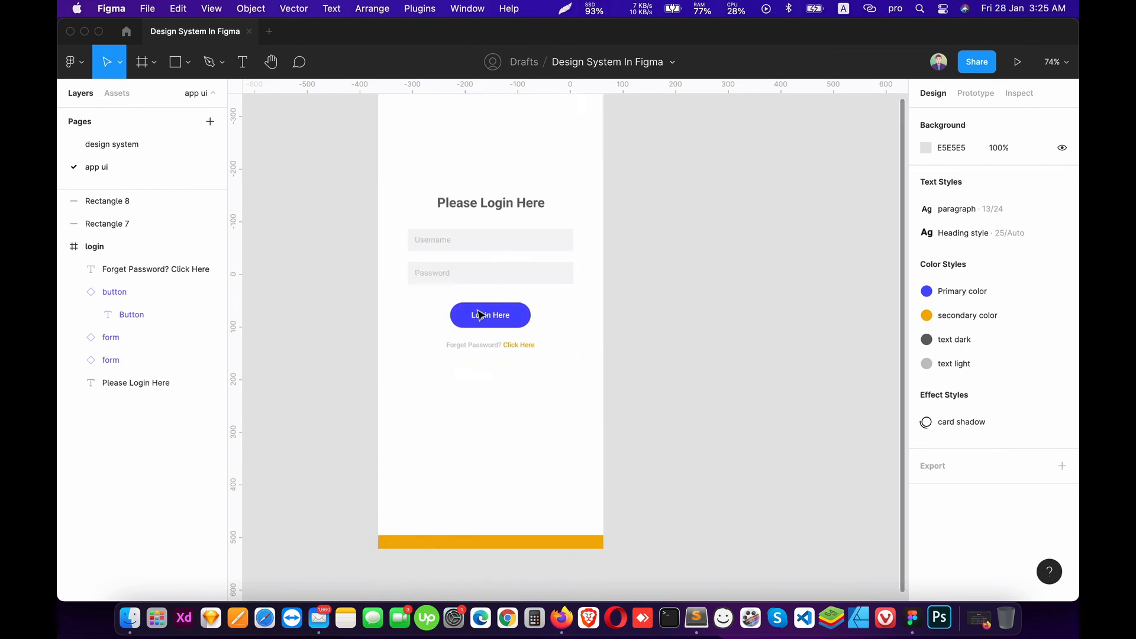
scroll(480, 313, "up", 11)
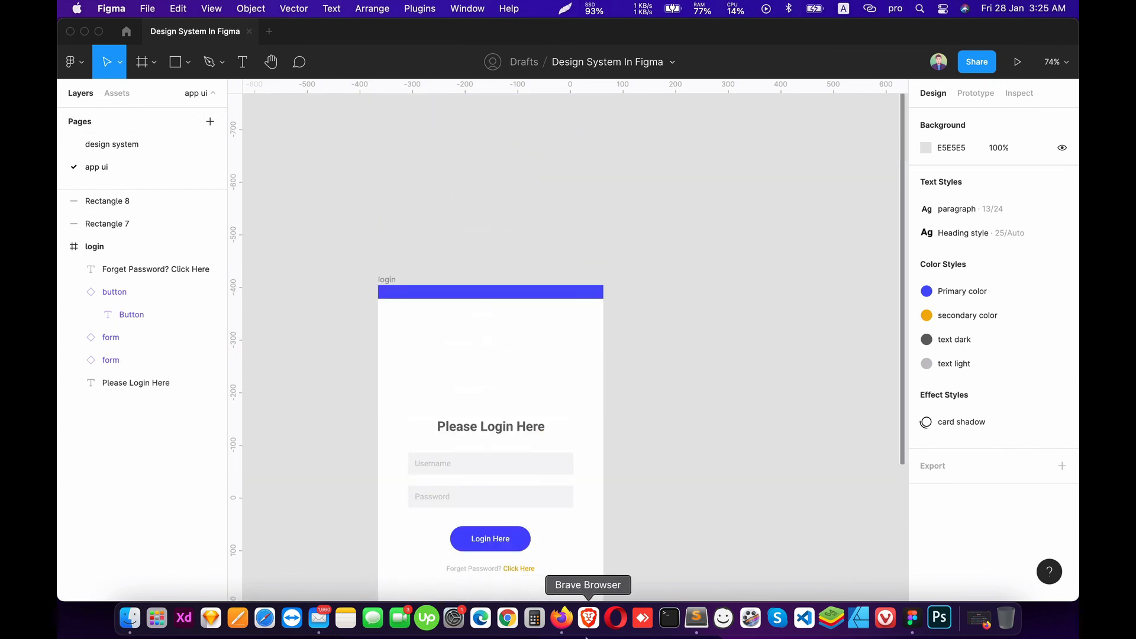